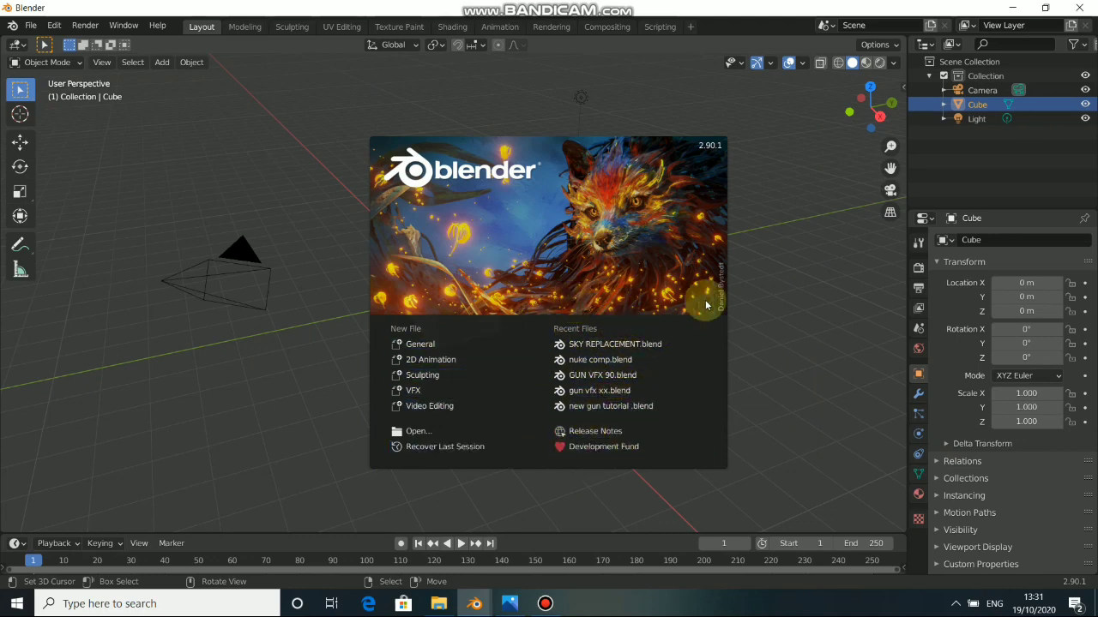
# Step: Dismiss the splash screen and add a Motion Tracking workspace from the VFX templates
pyautogui.click(780, 310)
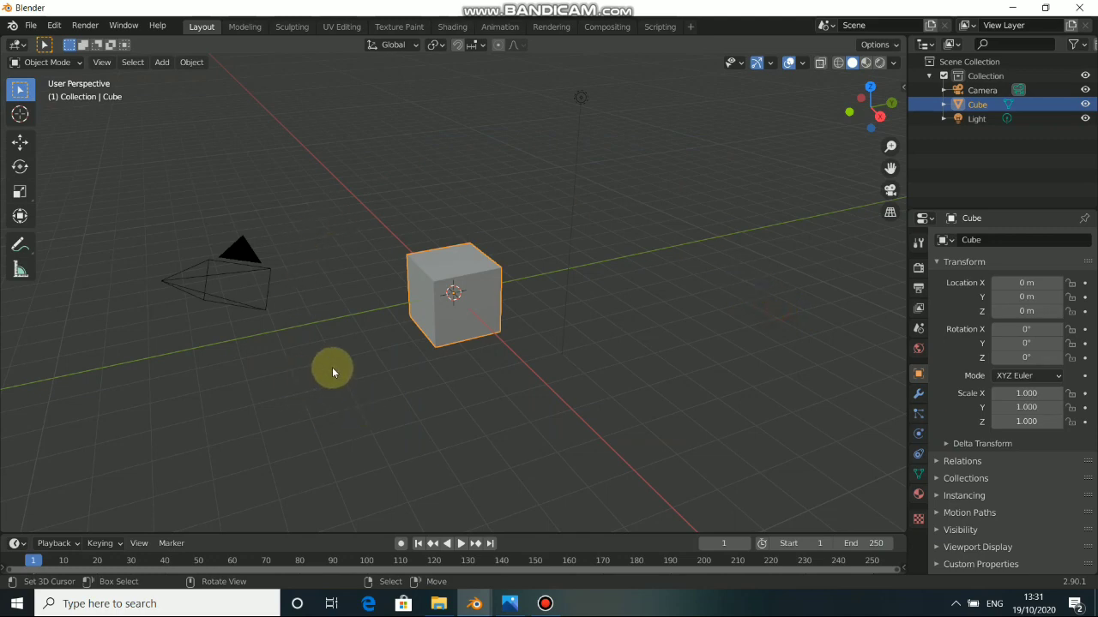
pyautogui.moveTo(318, 320); pyautogui.dragTo(405, 319, button='middle')
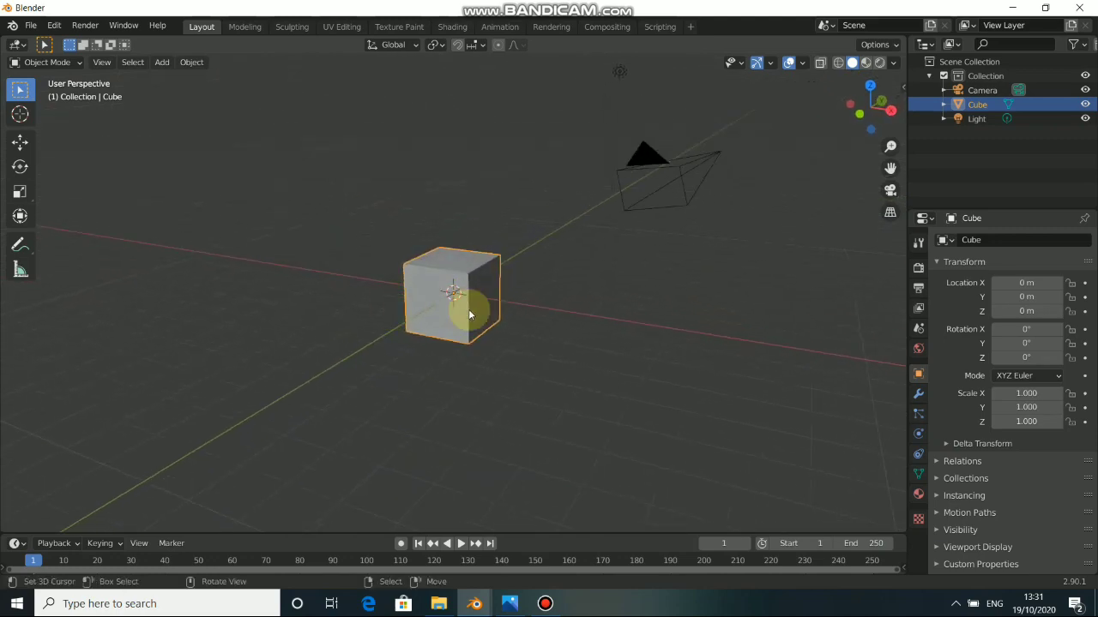
pyautogui.moveTo(531, 277); pyautogui.dragTo(467, 279, button='middle')
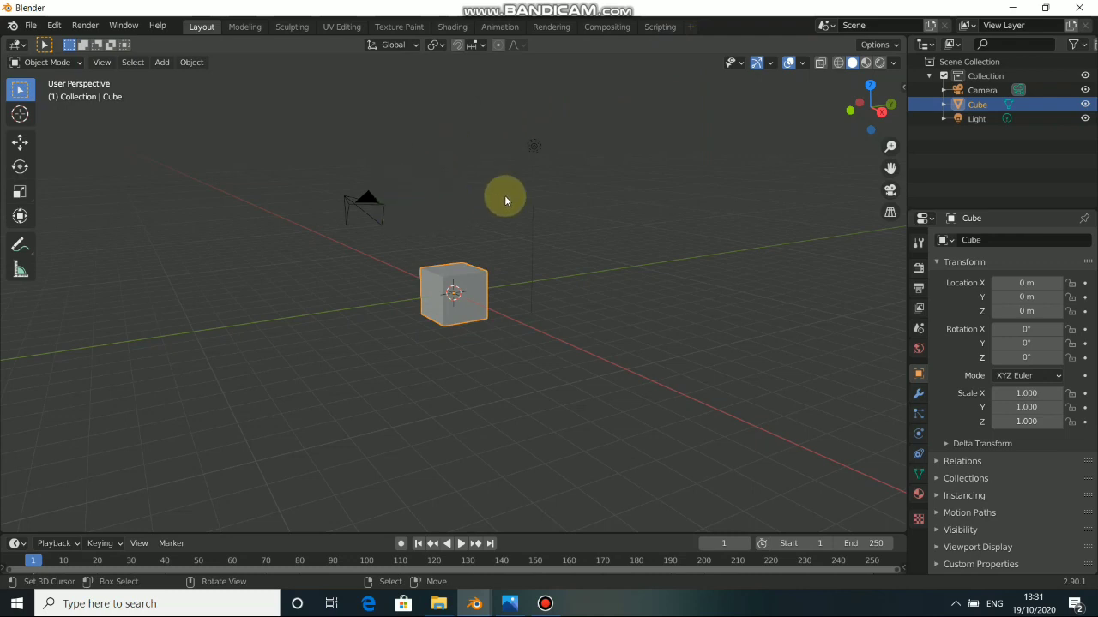
pyautogui.click(689, 30)
pyautogui.moveTo(641, 100)
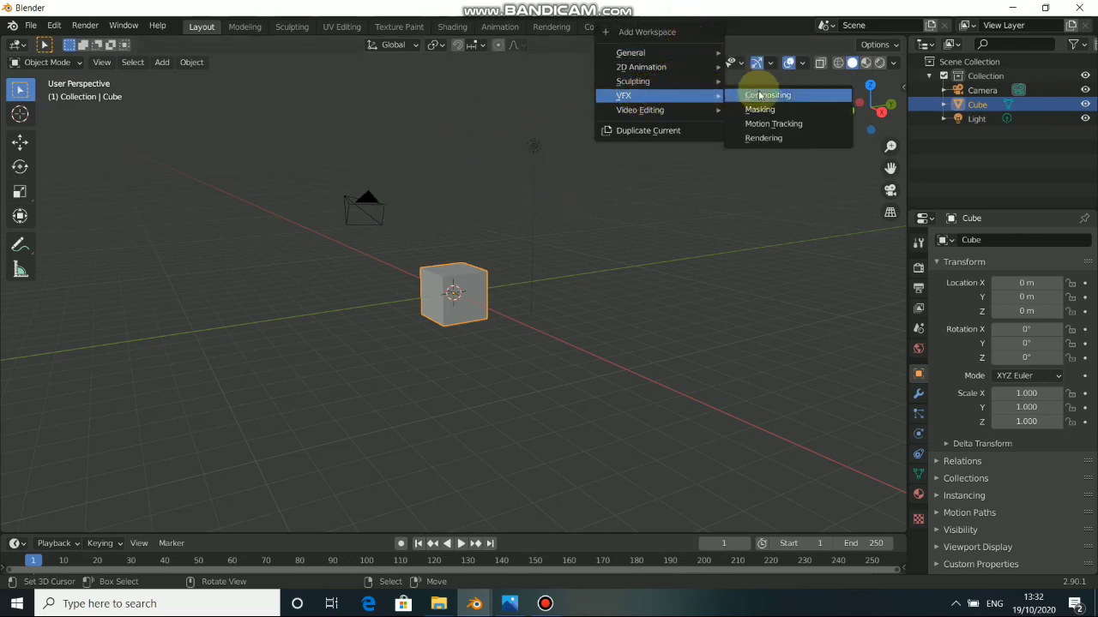
pyautogui.click(766, 126)
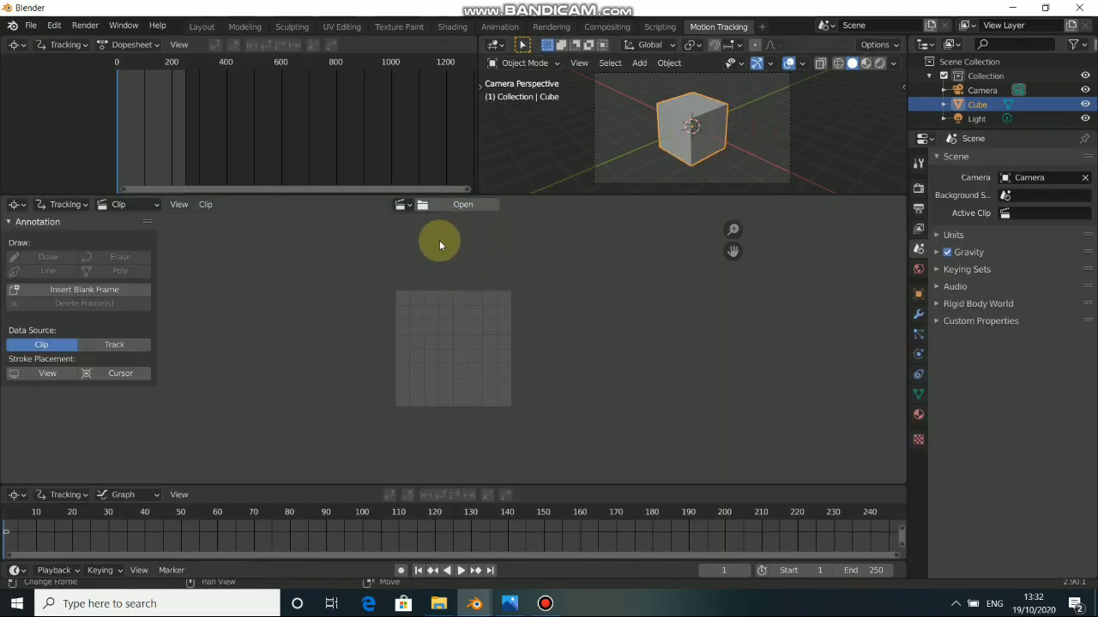
# Step: Load all PNG frames from the "vfx squences" folder in Videos as the movie clip
pyautogui.click(460, 206)
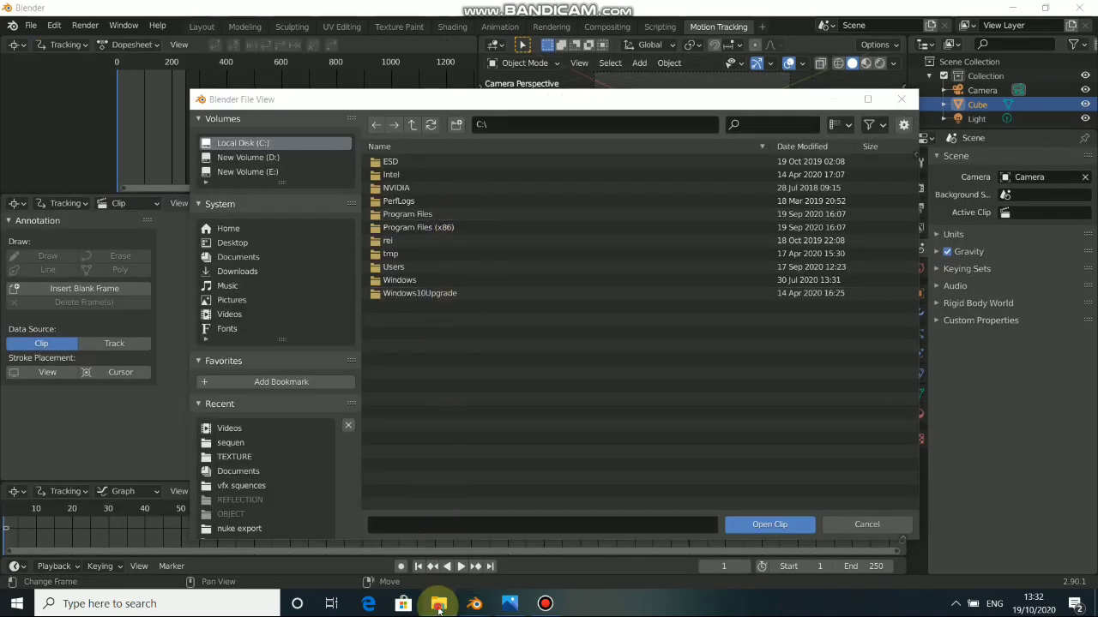
pyautogui.click(439, 604)
pyautogui.scroll(-2, 574, 399)
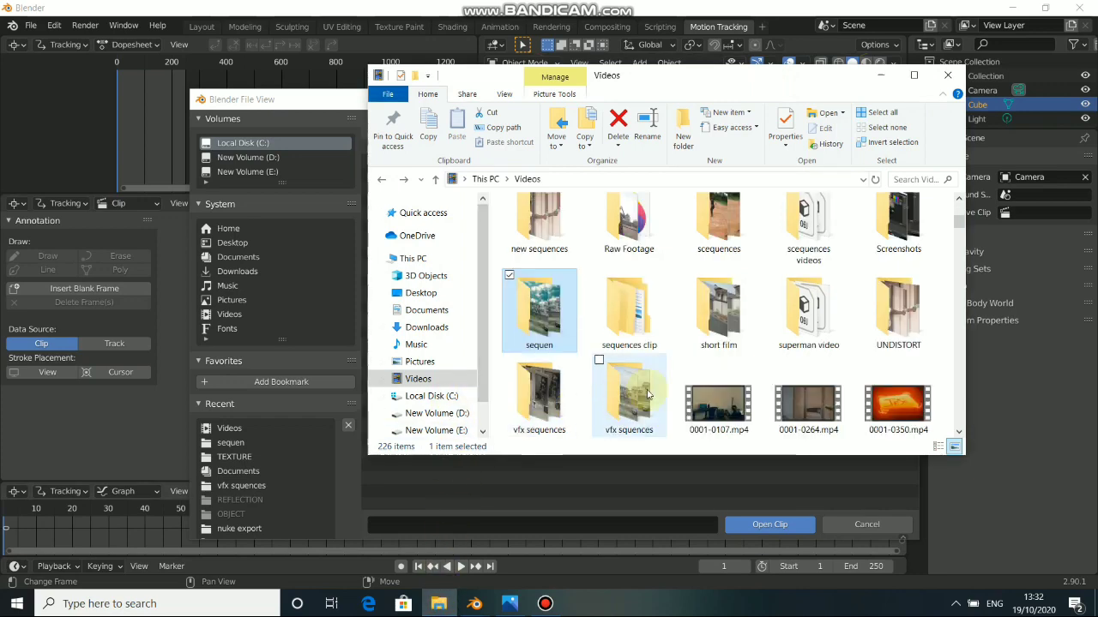
pyautogui.moveTo(625, 398); pyautogui.dragTo(595, 484)
pyautogui.click(595, 484)
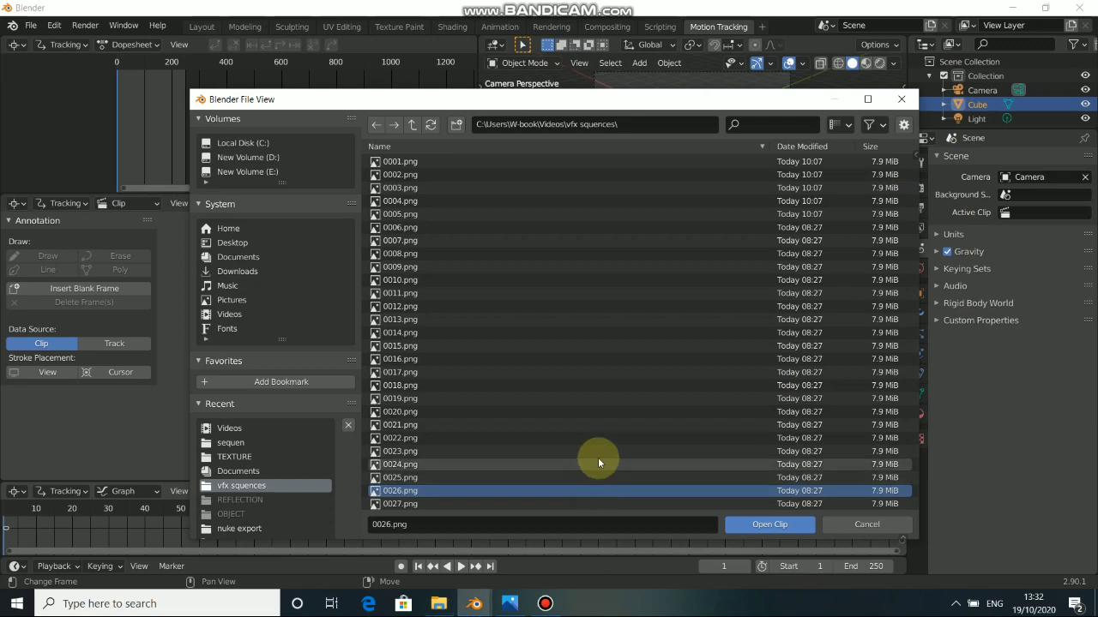
pyautogui.press('a')
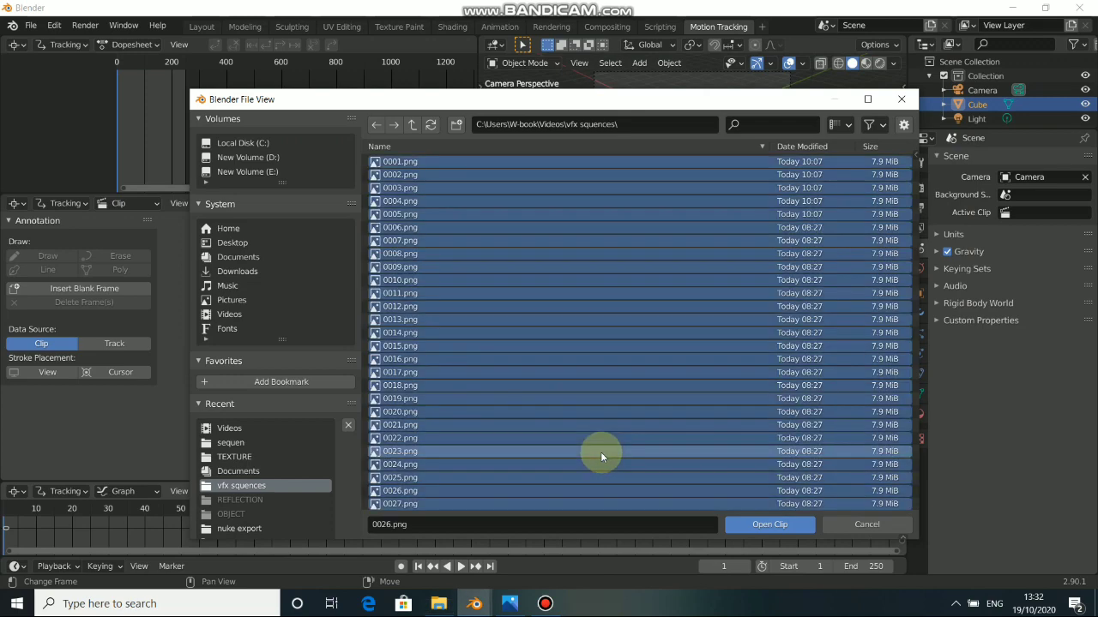
pyautogui.click(749, 525)
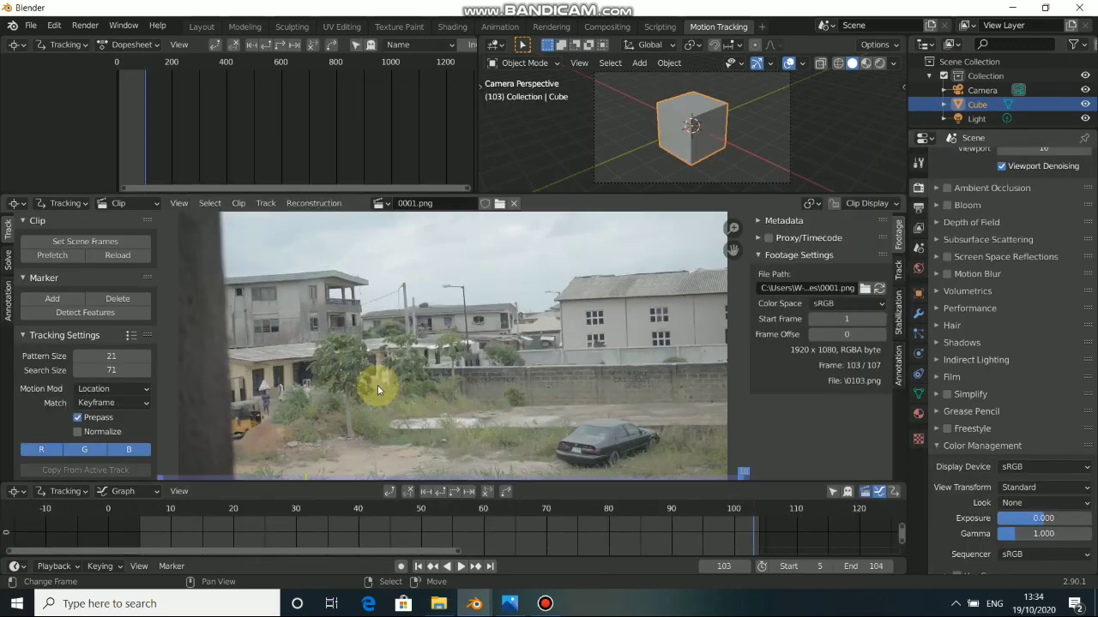
# Step: Scrub through the footage to check the shot, and prefetch the clip's frames from the scene's start frame
pyautogui.scroll(-1, 390, 392)
pyautogui.moveTo(399, 395); pyautogui.dragTo(444, 397, button='middle')
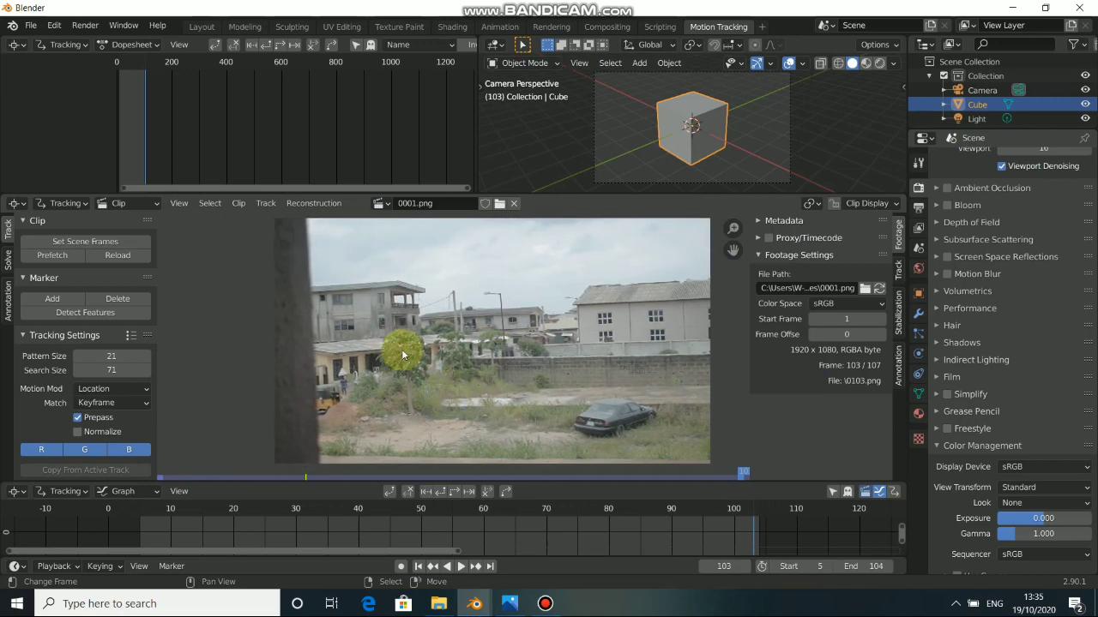
pyautogui.moveTo(746, 540); pyautogui.dragTo(420, 524)
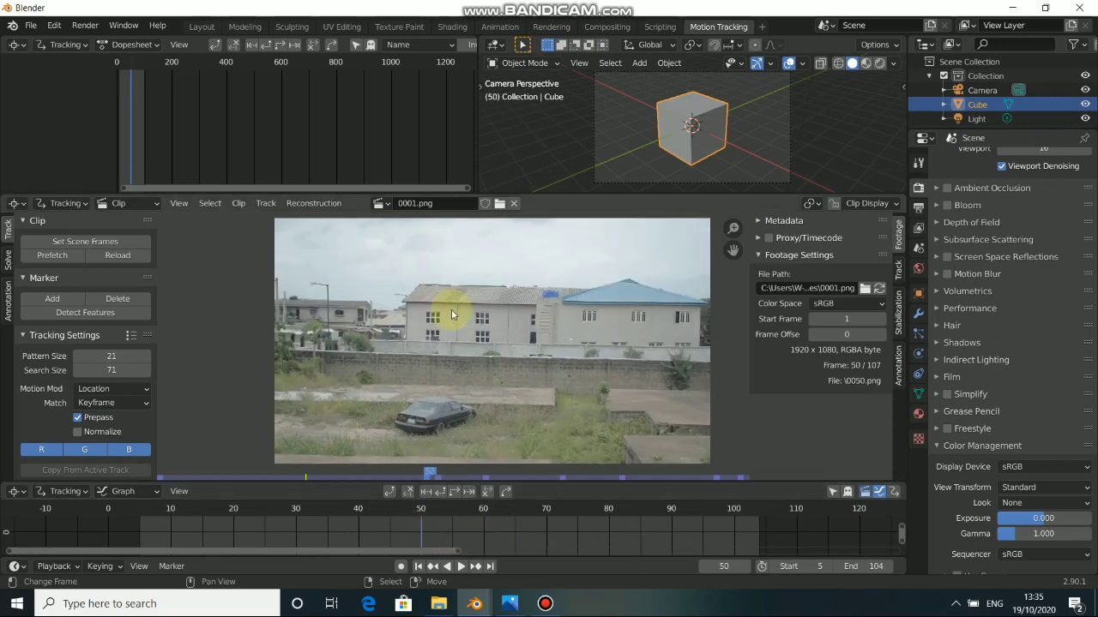
pyautogui.scroll(5, 437, 310)
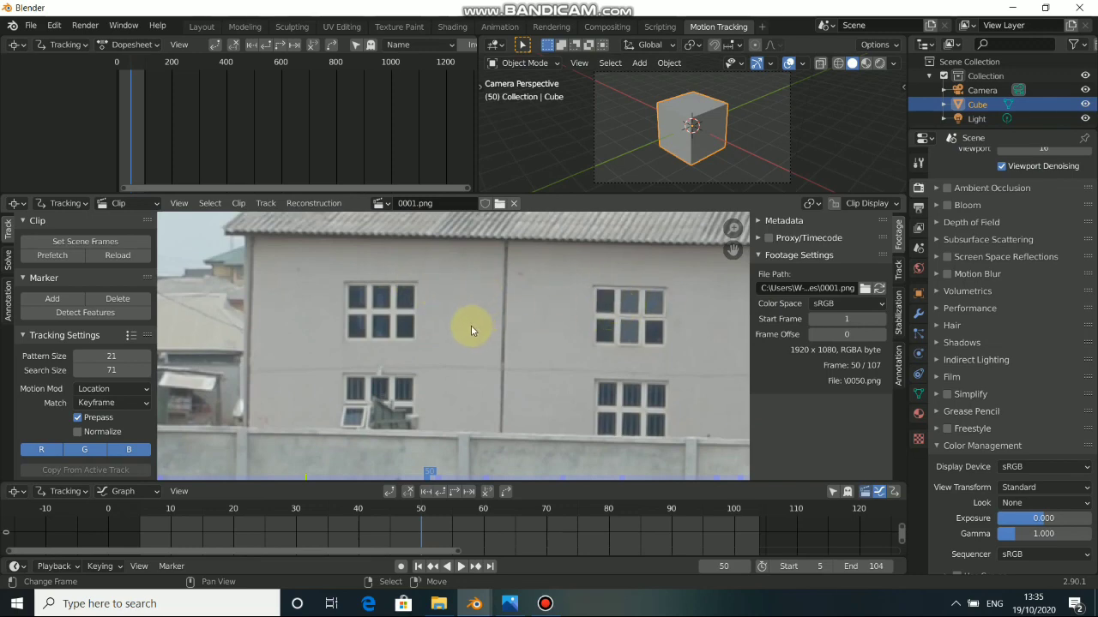
pyautogui.scroll(-5, 470, 330)
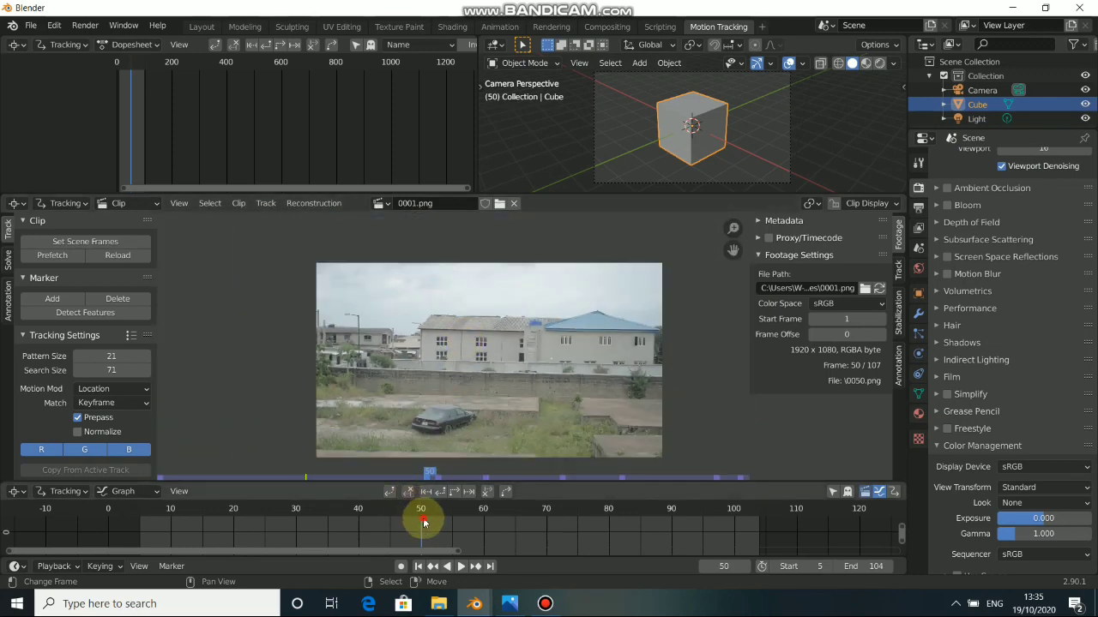
pyautogui.moveTo(423, 521); pyautogui.dragTo(414, 549)
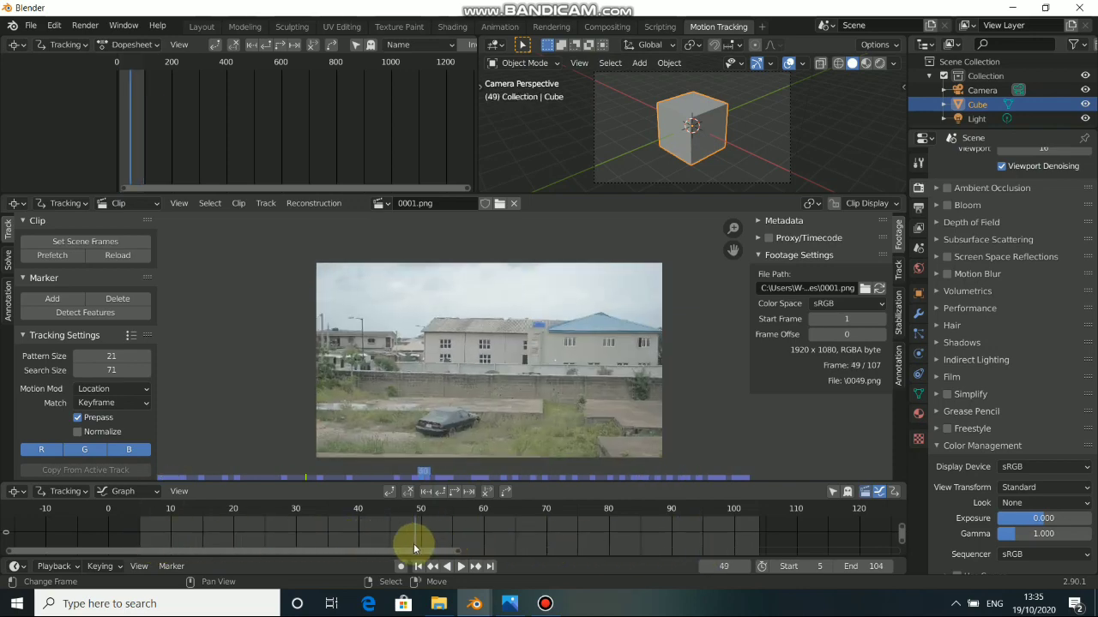
pyautogui.click(417, 566)
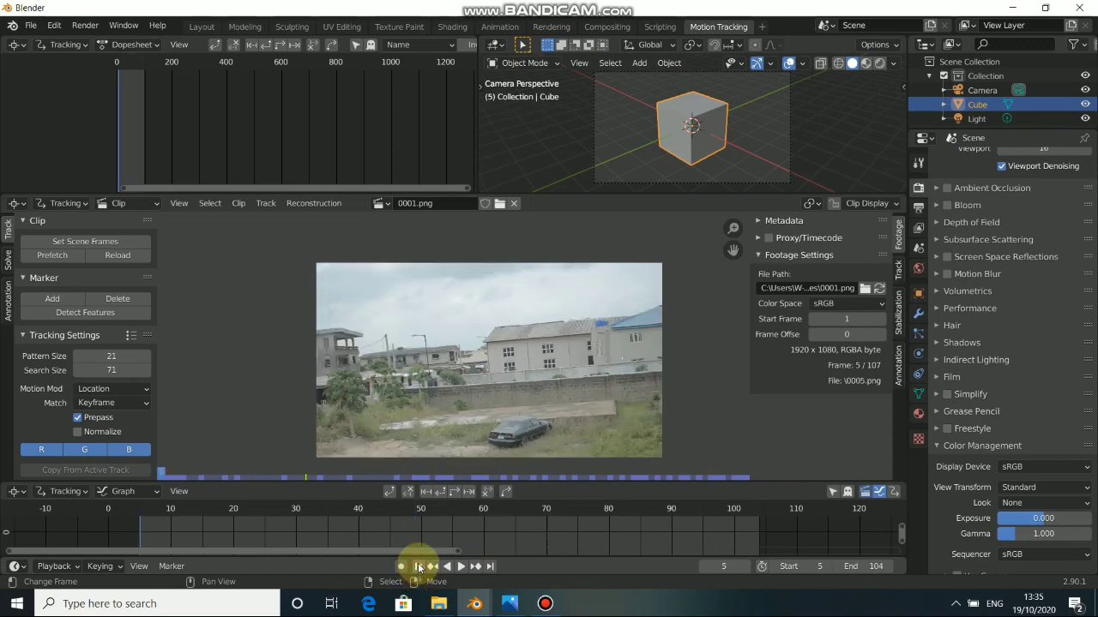
pyautogui.click(46, 257)
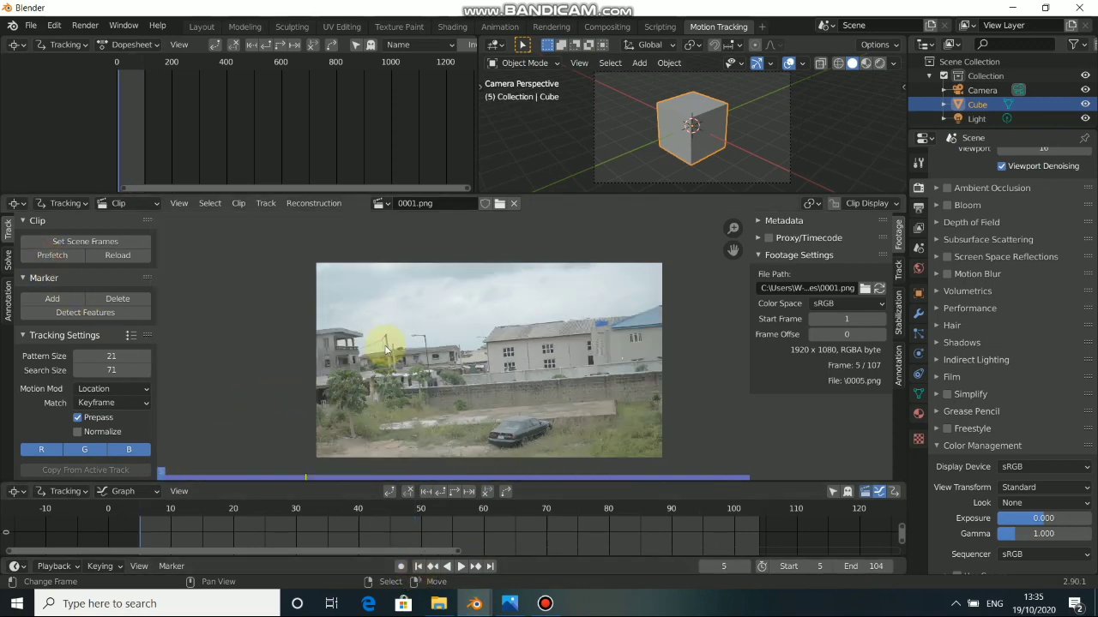
# Step: Configure the tracking settings with Normalize enabled, the Affine motion model and matching to the previous frame
pyautogui.scroll(5, 410, 346)
pyautogui.moveTo(538, 363); pyautogui.dragTo(389, 338, button='middle')
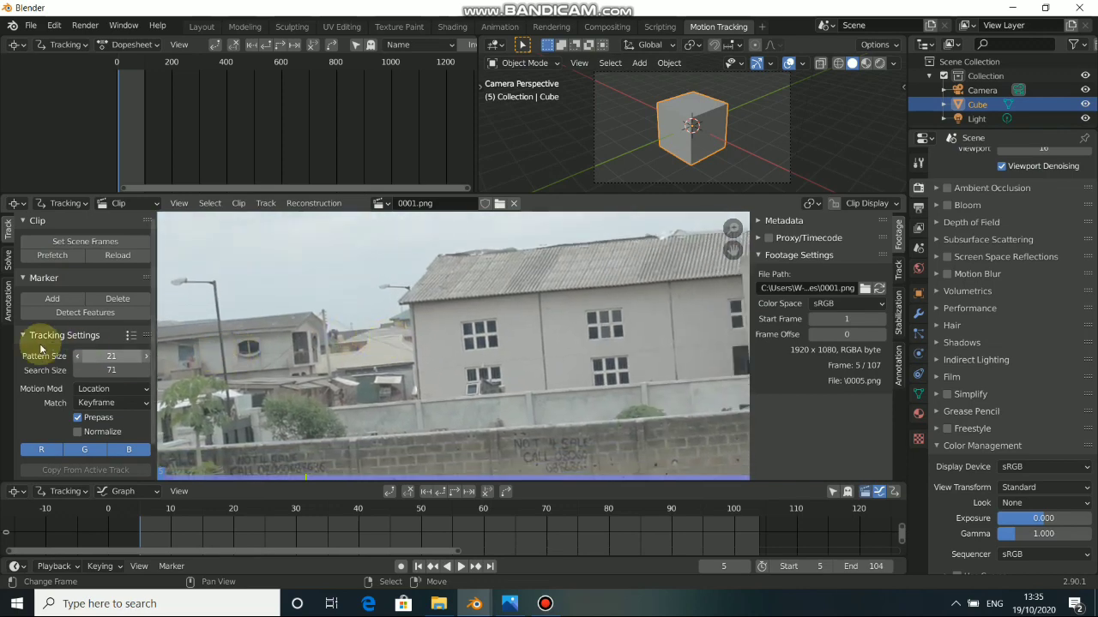
pyautogui.click(78, 431)
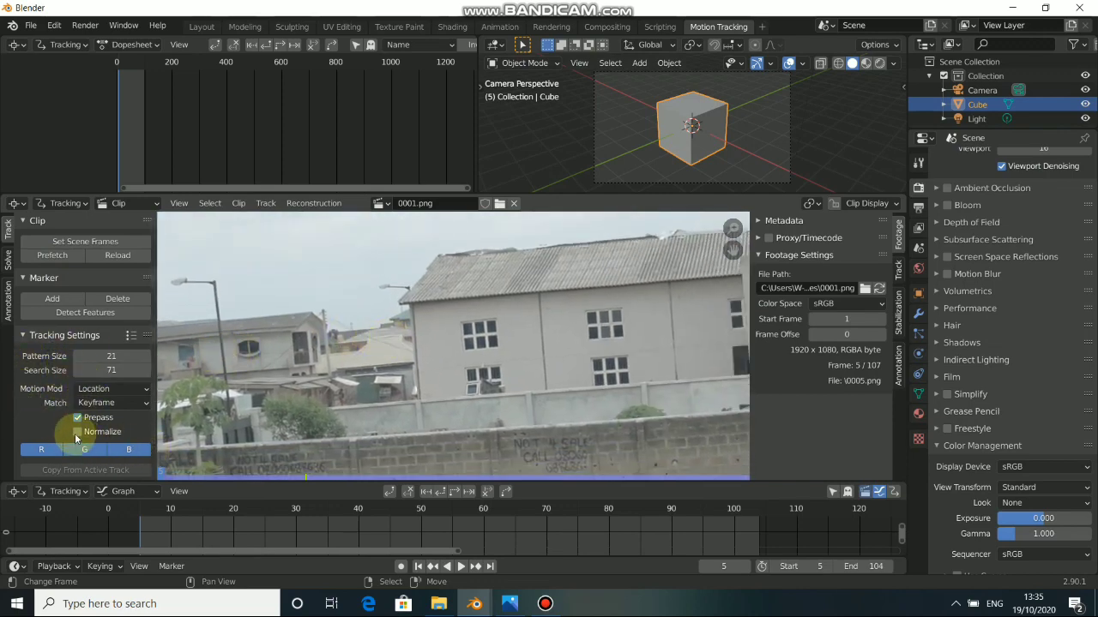
pyautogui.click(102, 396)
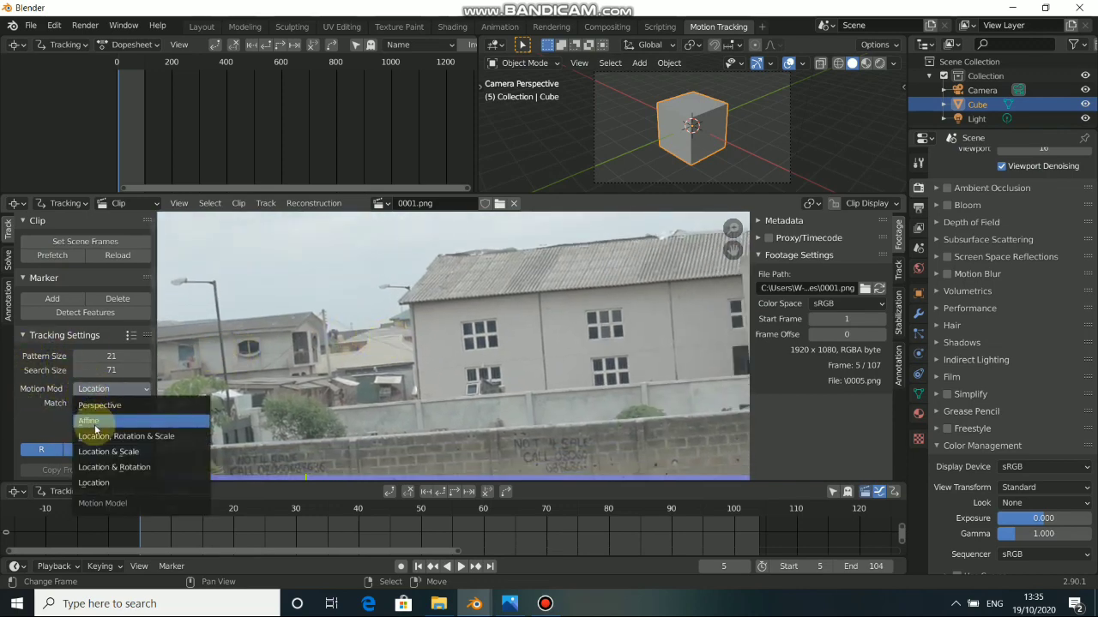
pyautogui.click(100, 420)
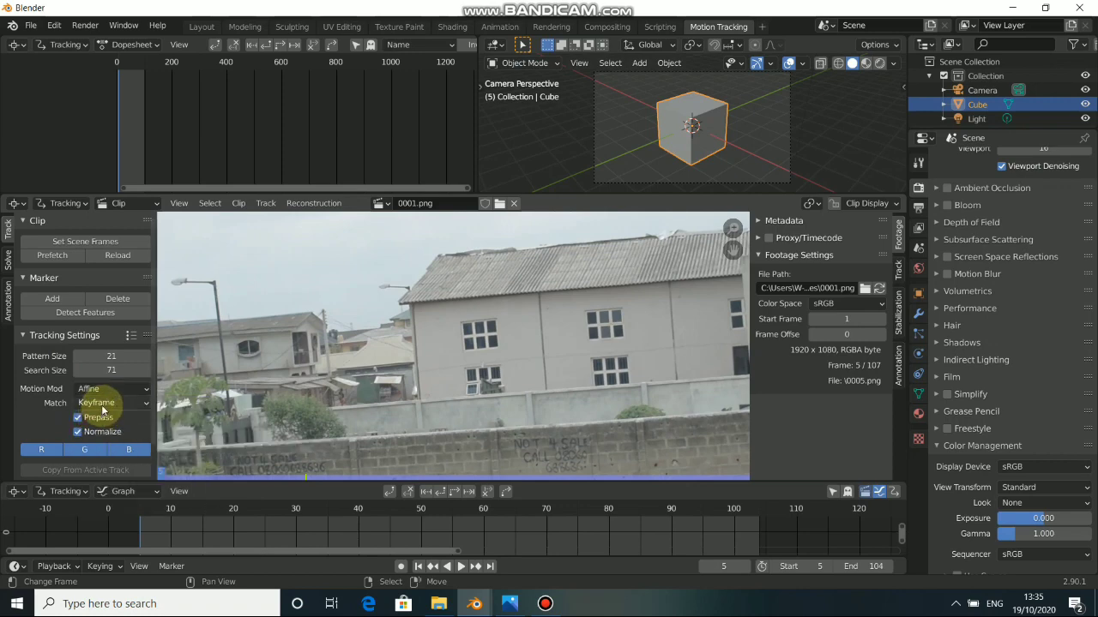
pyautogui.click(100, 402)
pyautogui.click(107, 444)
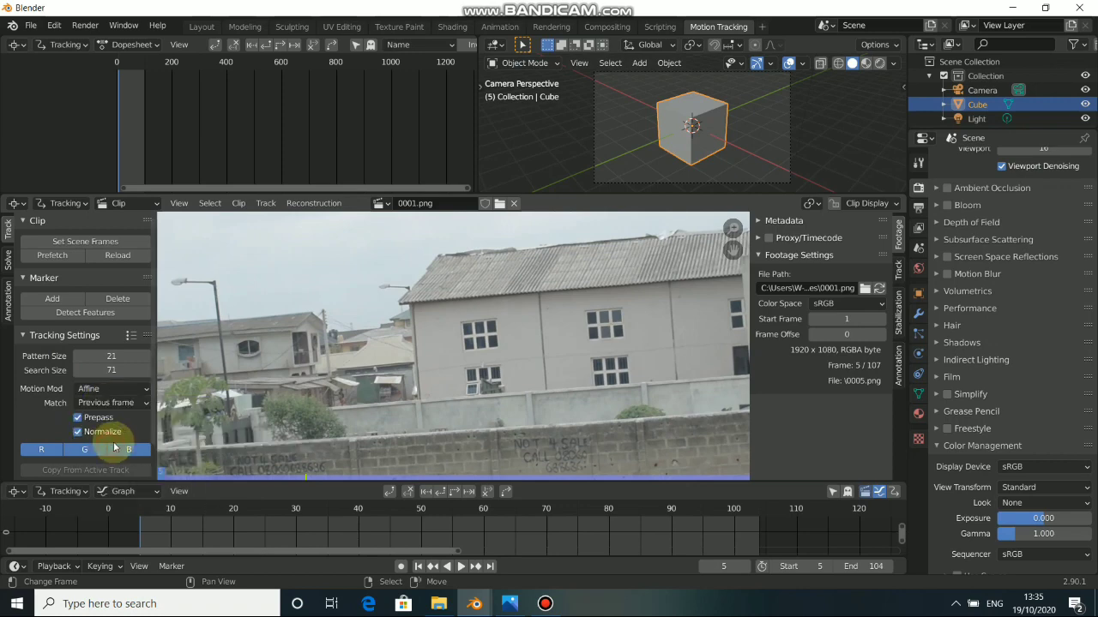
pyautogui.click(545, 606)
pyautogui.click(545, 607)
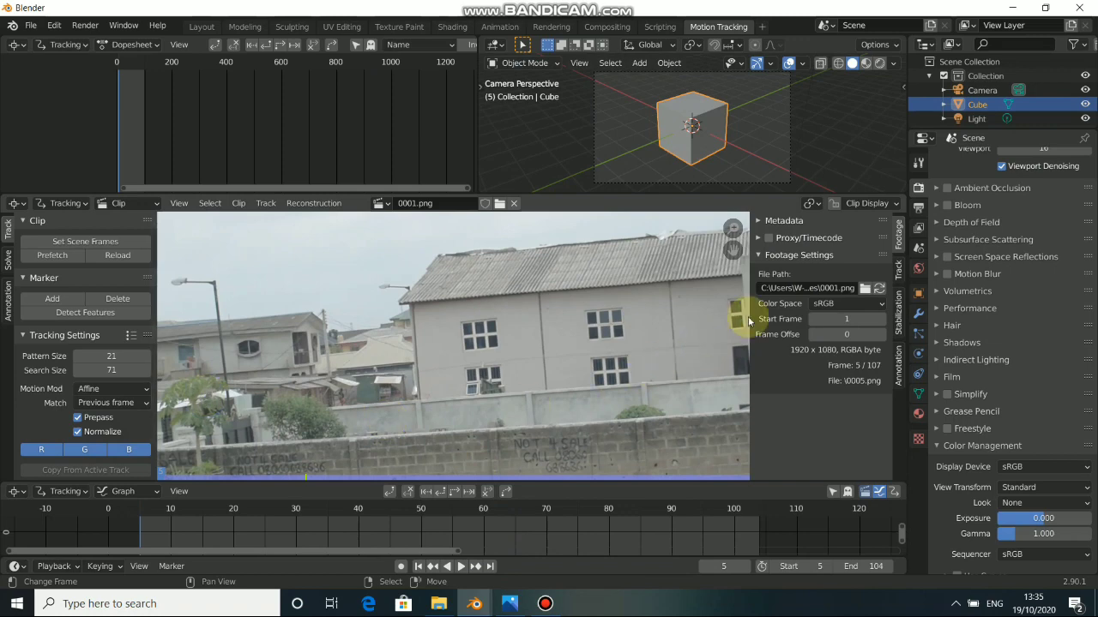
pyautogui.click(855, 205)
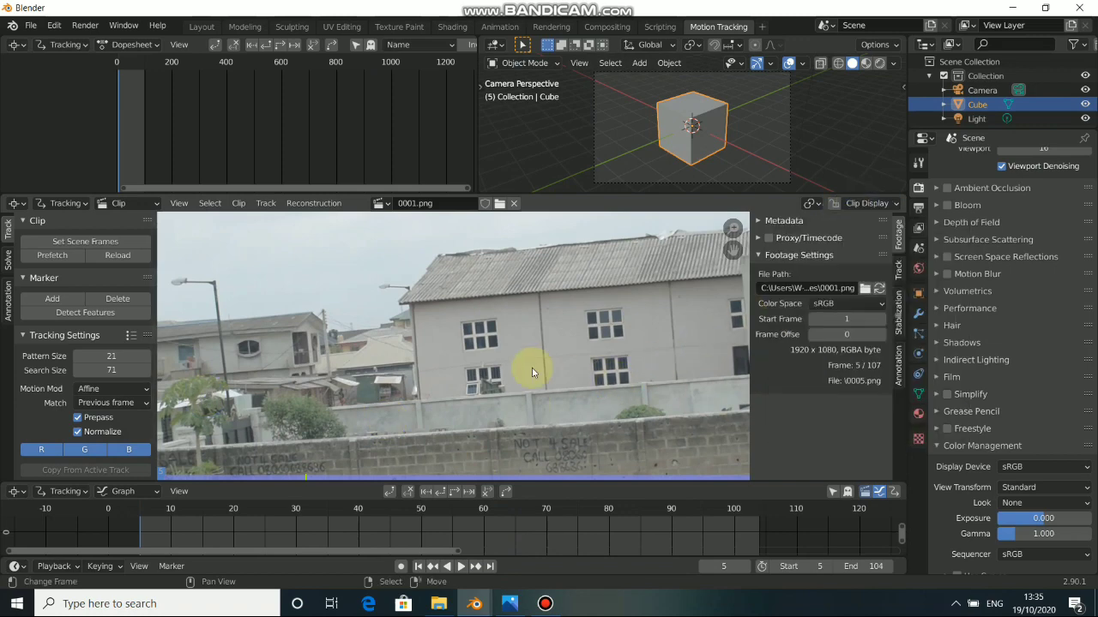
# Step: Add a tracking marker at the top-right corner of the building's upper-left window
pyautogui.scroll(5, 583, 374)
pyautogui.scroll(2, 528, 340)
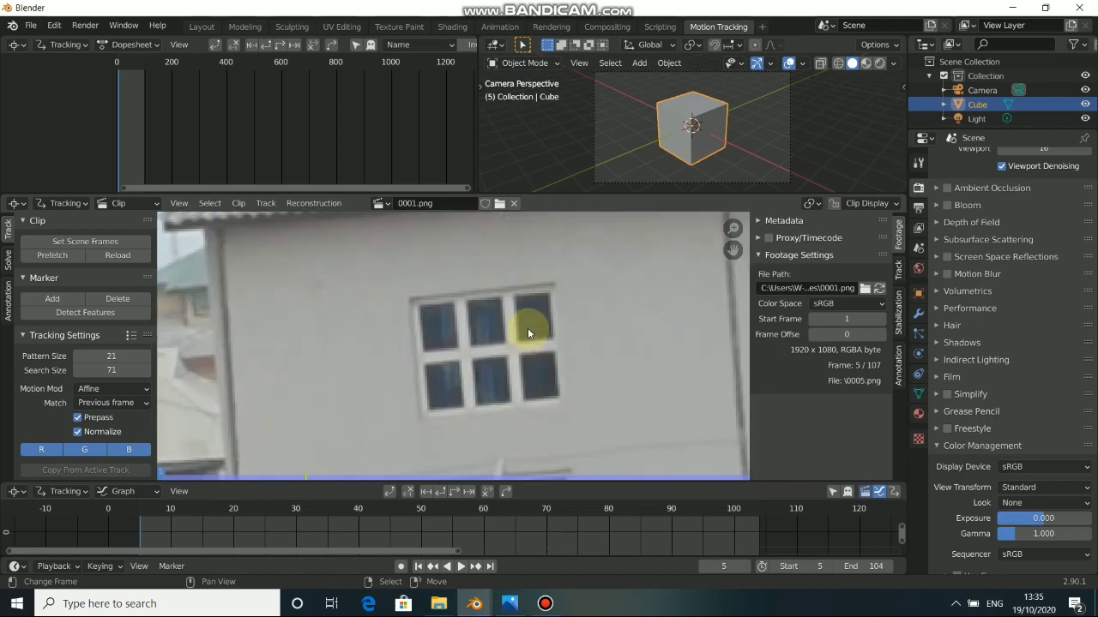
pyautogui.keyDown('ctrl'); pyautogui.click(550, 294); pyautogui.keyUp('ctrl')
pyautogui.scroll(-5, 562, 351)
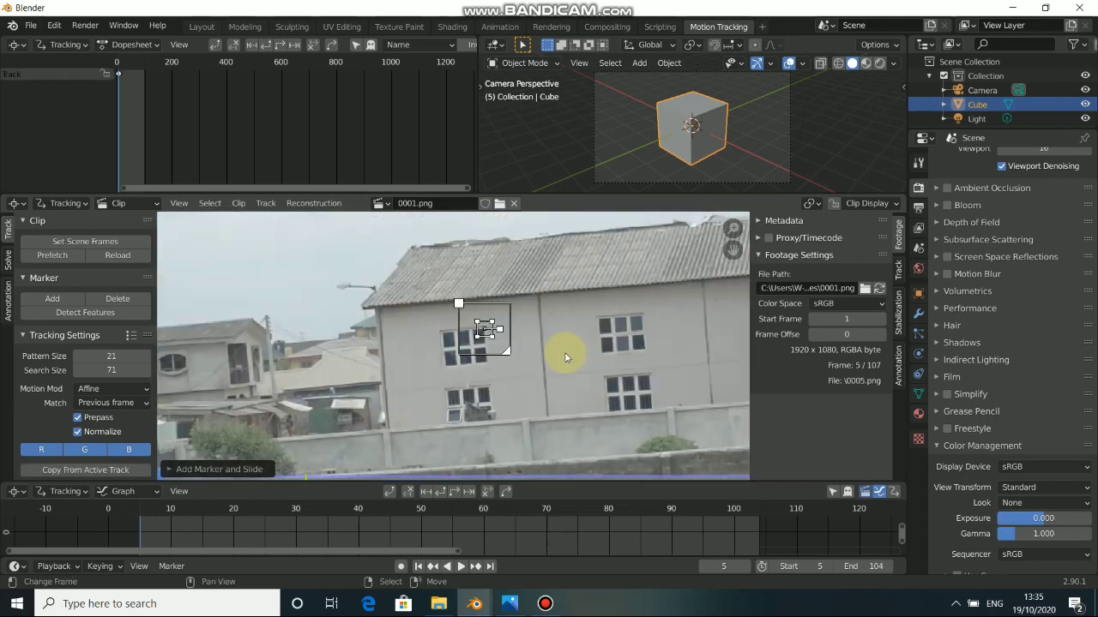
# Step: Scale the new marker to about twice its size and track it forward
pyautogui.press('s')
pyautogui.moveTo(554, 400); pyautogui.dragTo(534, 382)
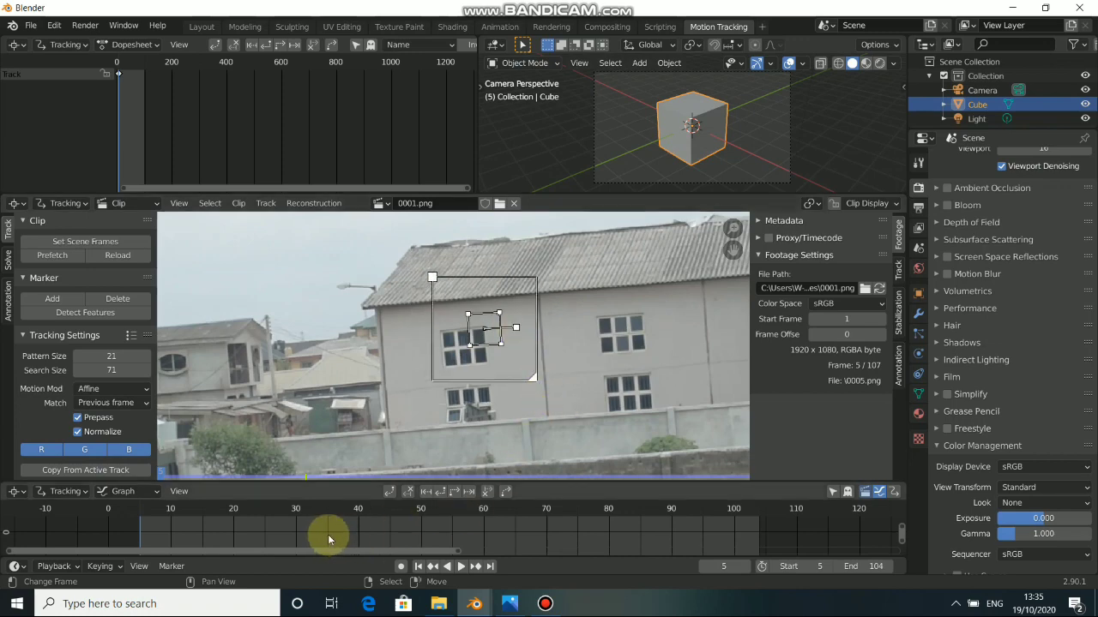
pyautogui.click(457, 493)
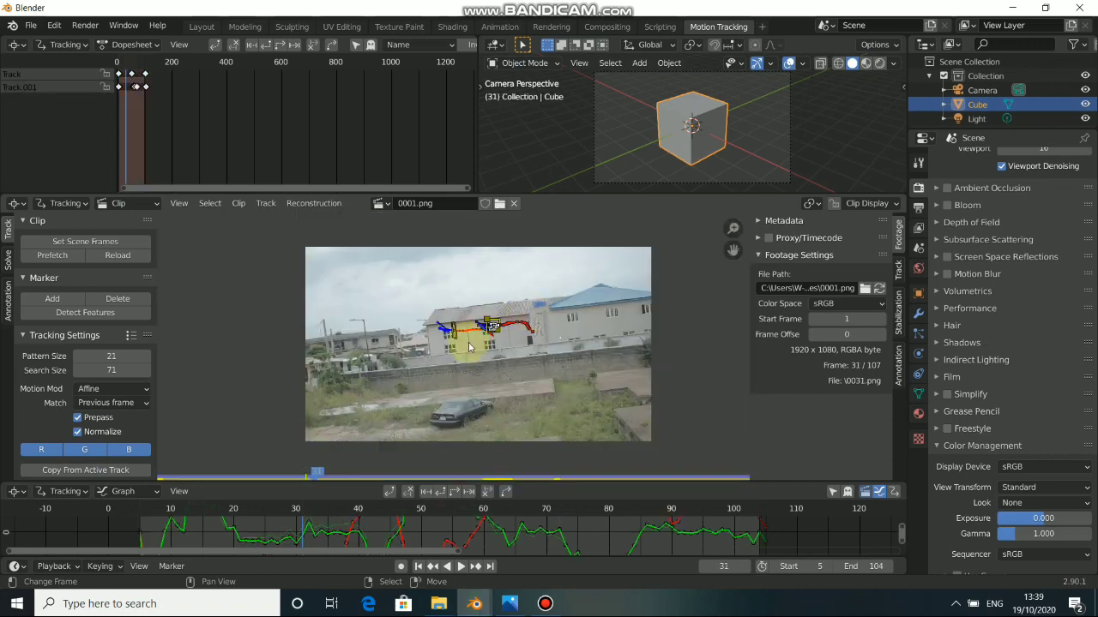
# Step: Select both tracking markers on the building's upper windows and link empties to their tracks
pyautogui.scroll(4, 470, 347)
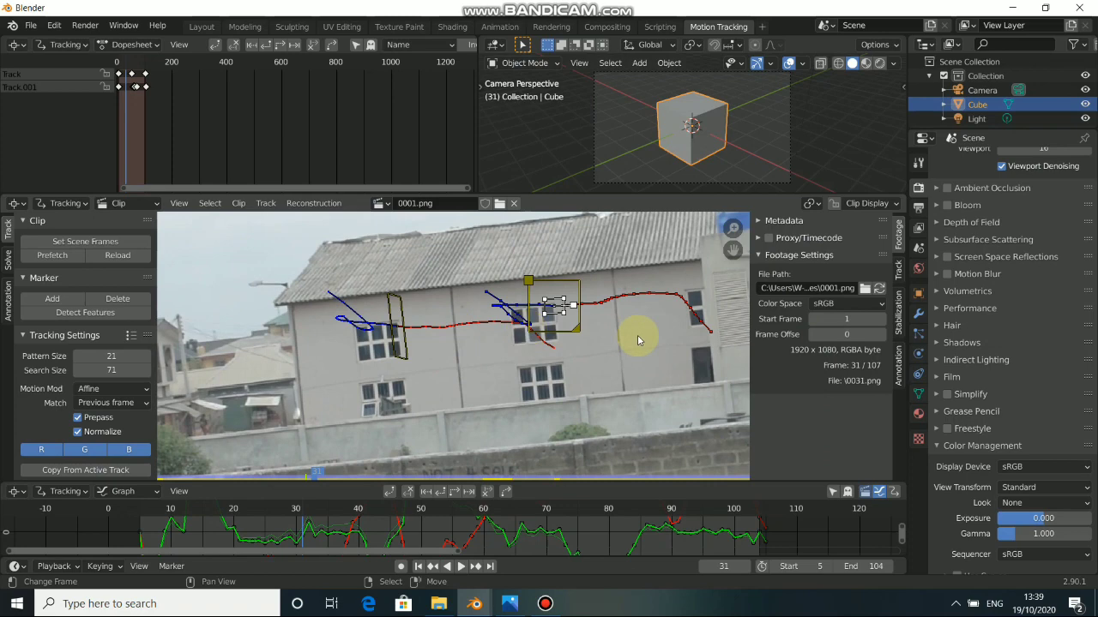
pyautogui.scroll(5, 388, 335)
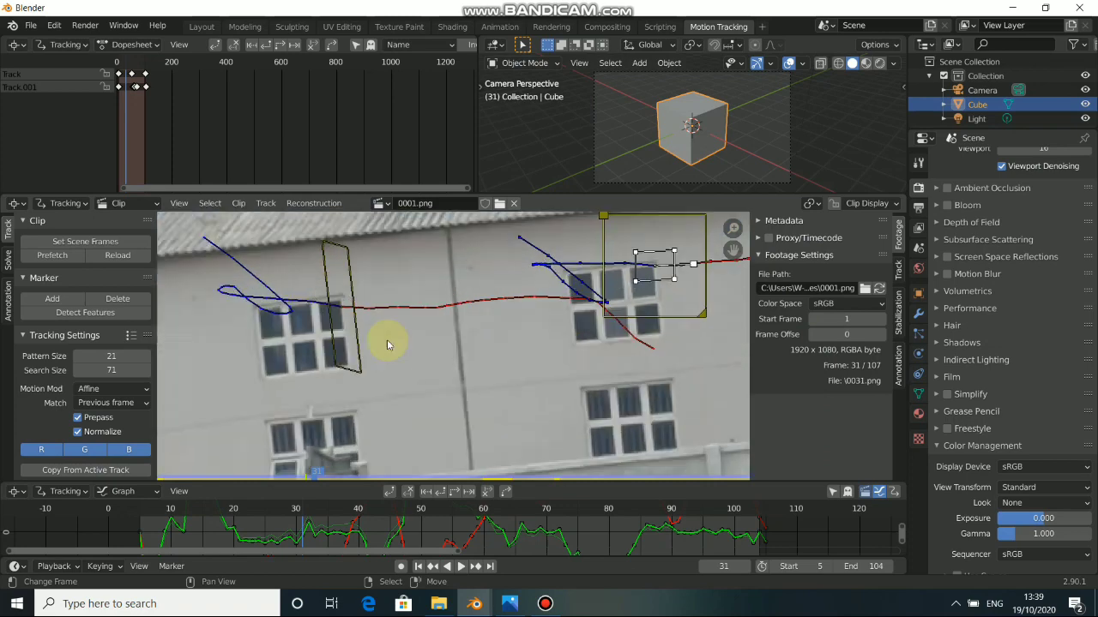
pyautogui.scroll(-4, 412, 334)
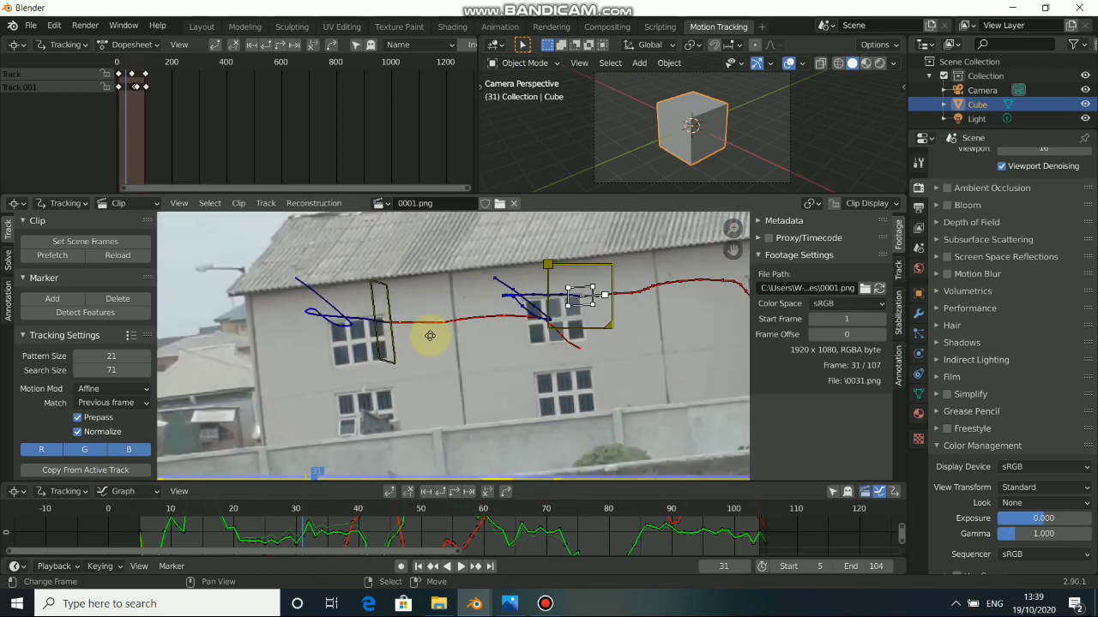
pyautogui.moveTo(429, 335); pyautogui.dragTo(433, 350, button='middle')
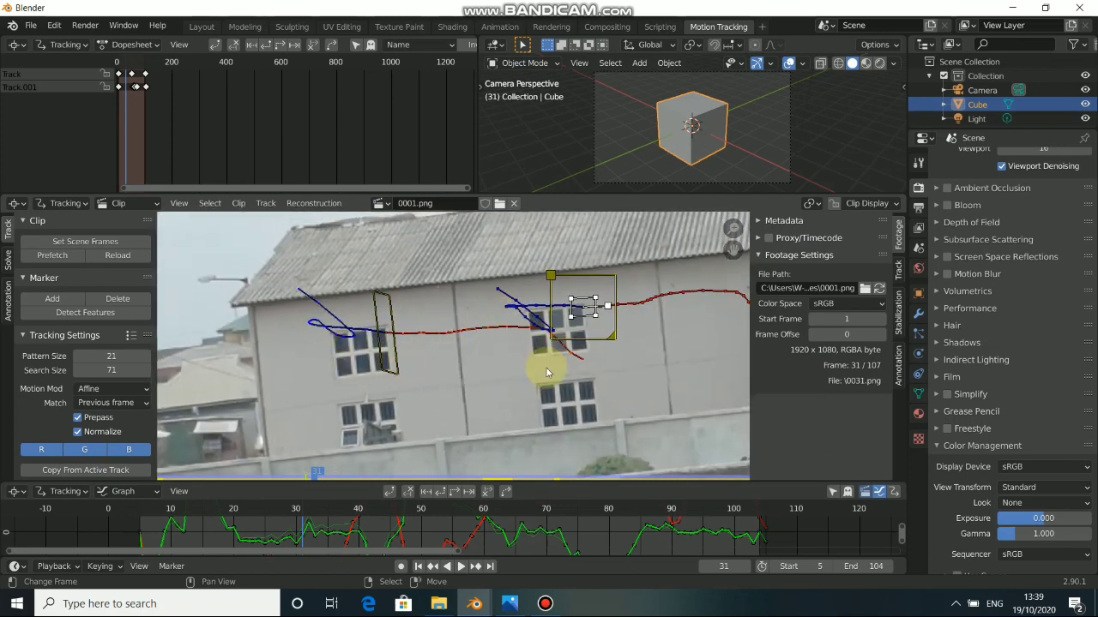
pyautogui.press('a')
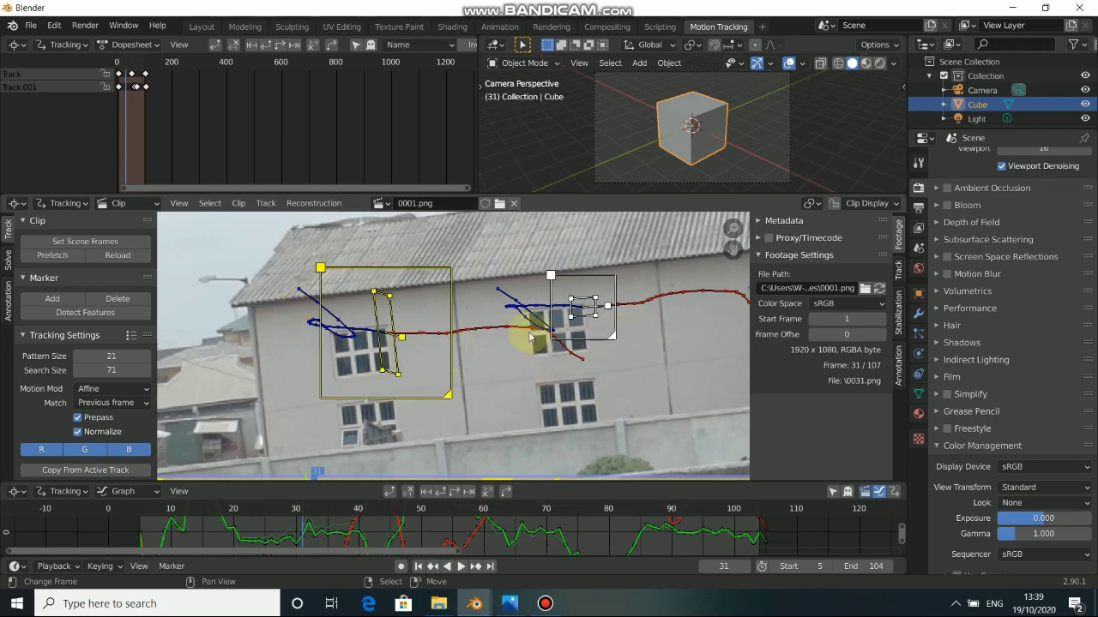
pyautogui.click(332, 206)
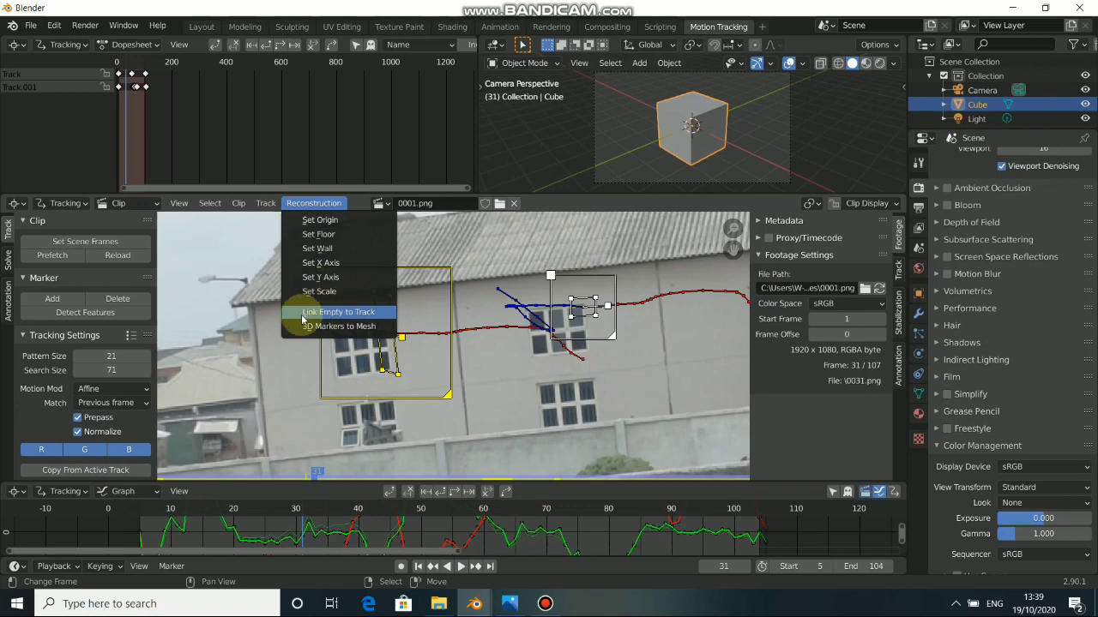
pyautogui.click(361, 322)
pyautogui.moveTo(673, 130); pyautogui.dragTo(490, 134, button='middle')
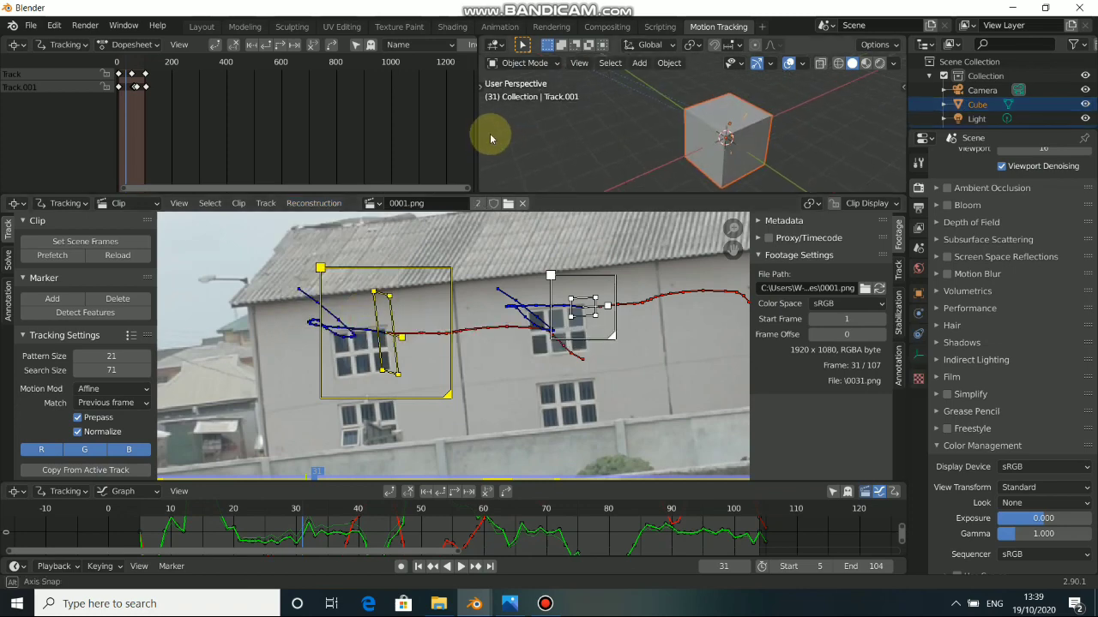
# Step: Delete the default cube from the scene
pyautogui.click(703, 144)
pyautogui.press('Delete')
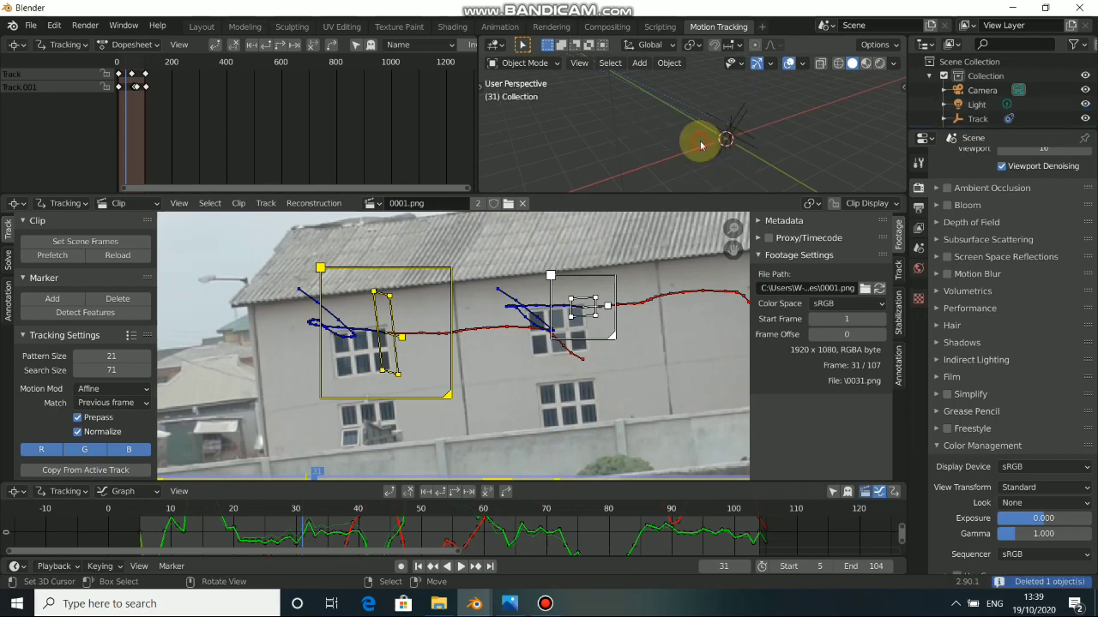
pyautogui.moveTo(728, 152); pyautogui.dragTo(698, 146, button='middle')
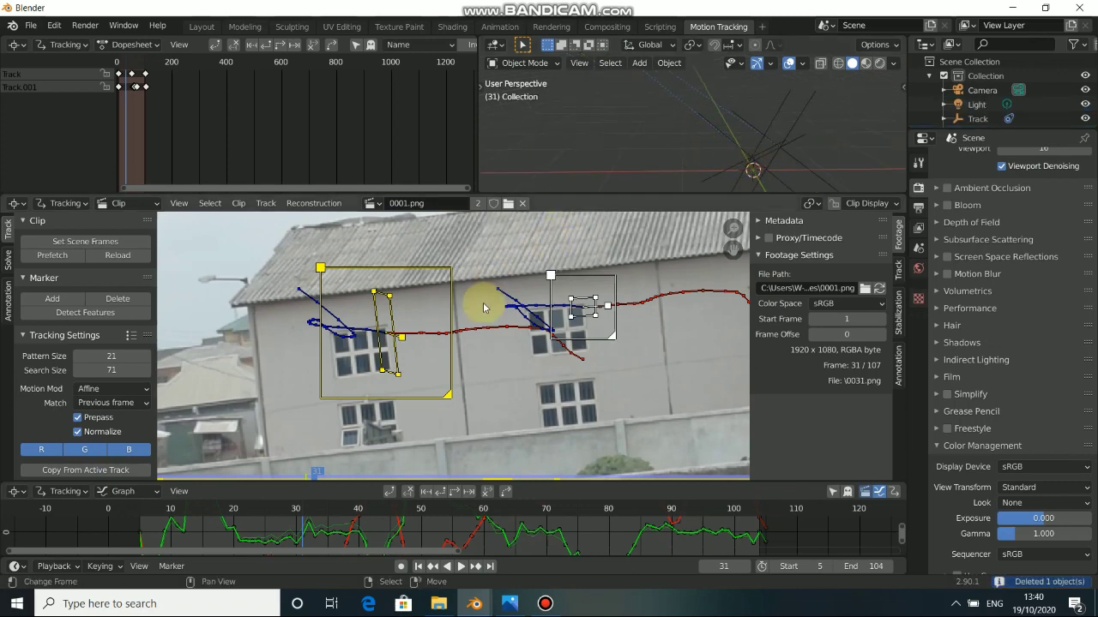
pyautogui.click(553, 605)
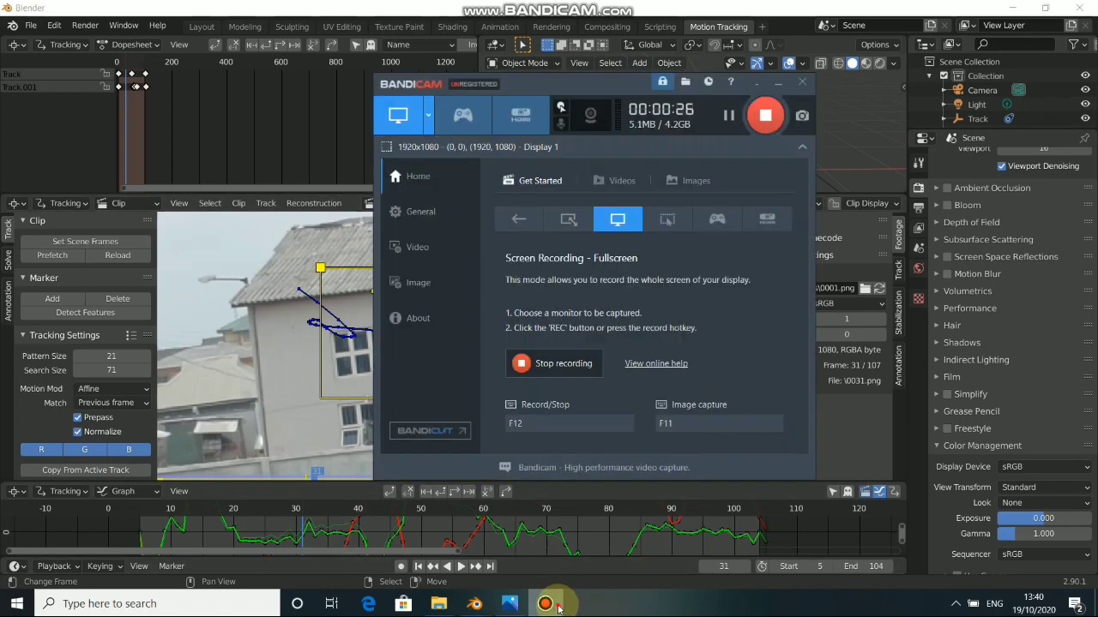
pyautogui.click(557, 609)
# Step: In the Layout workspace, lock the camera to the view and turn it level to face the track empties along the X axis
pyautogui.click(201, 26)
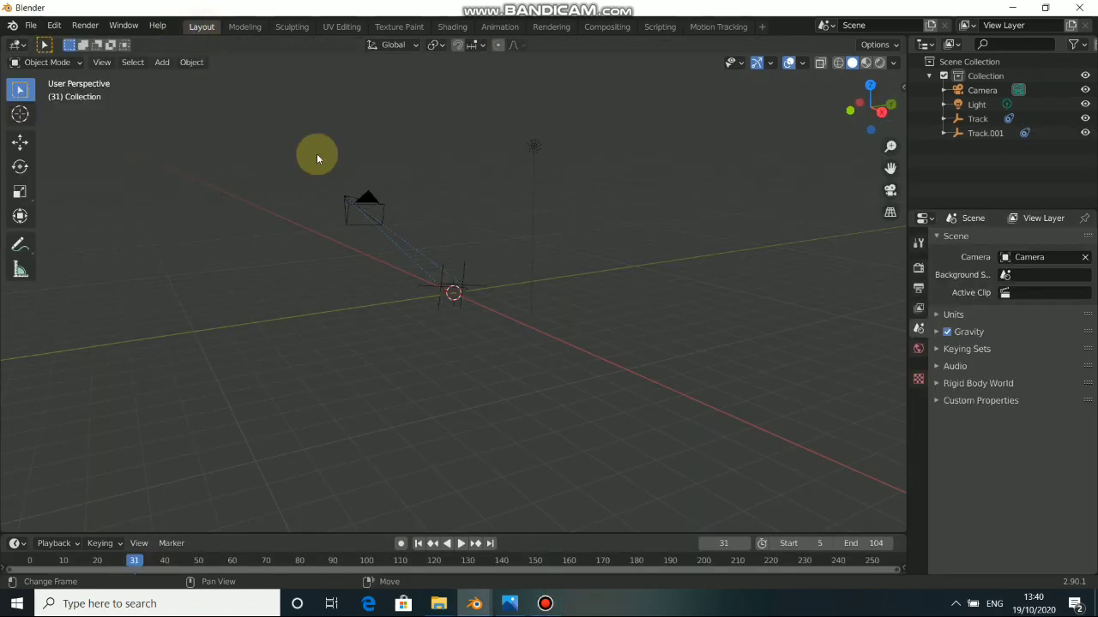
pyautogui.moveTo(335, 307); pyautogui.dragTo(457, 313, button='middle')
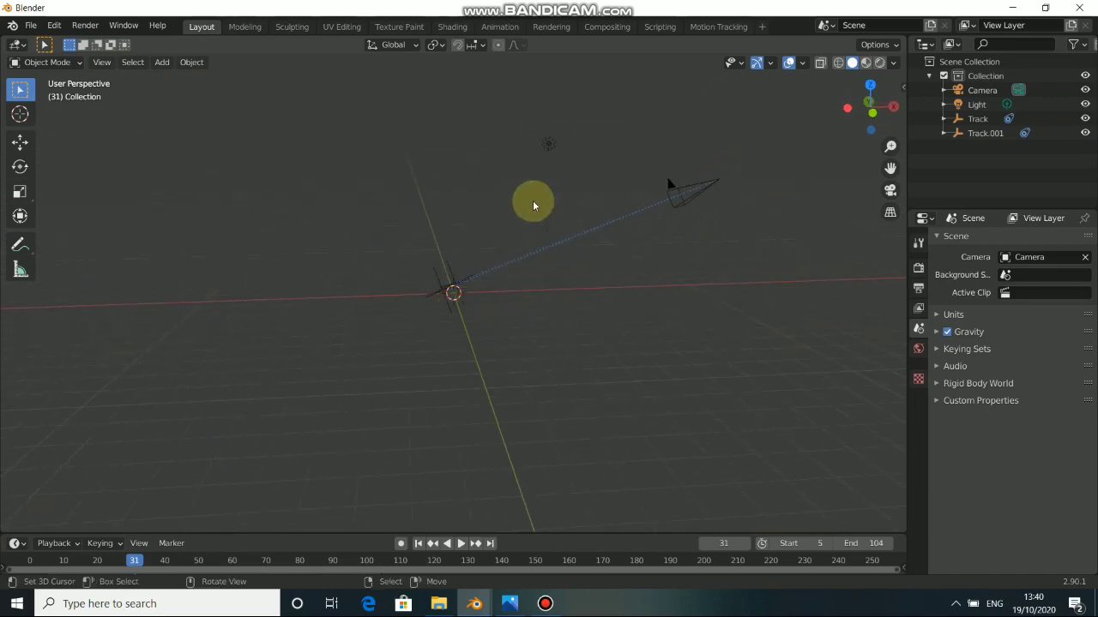
pyautogui.press('KP_0')
pyautogui.press('n')
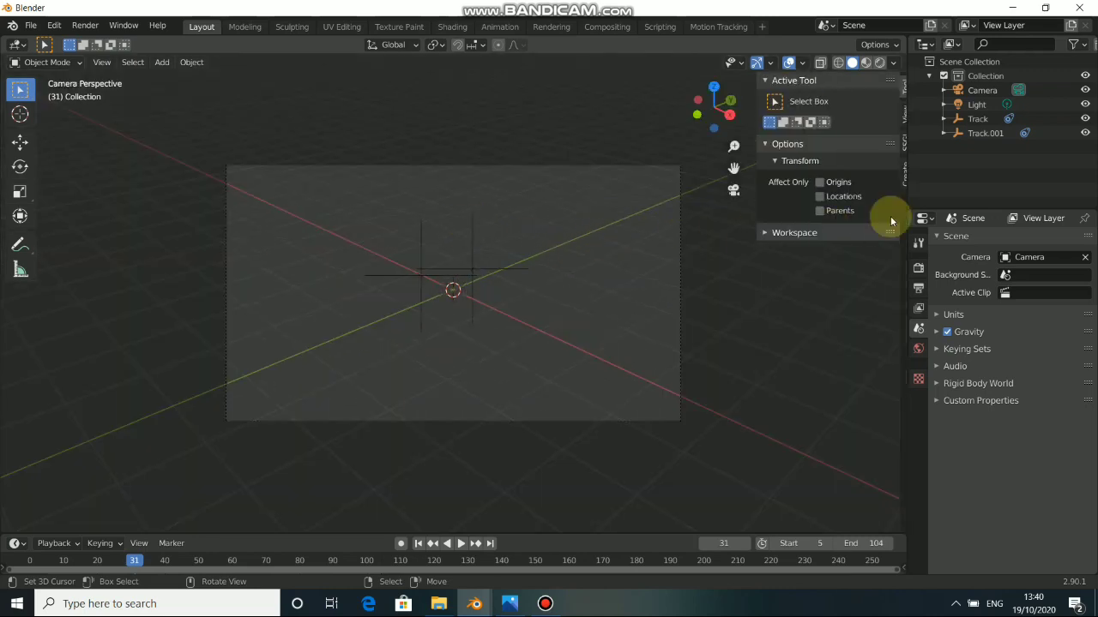
pyautogui.click(898, 111)
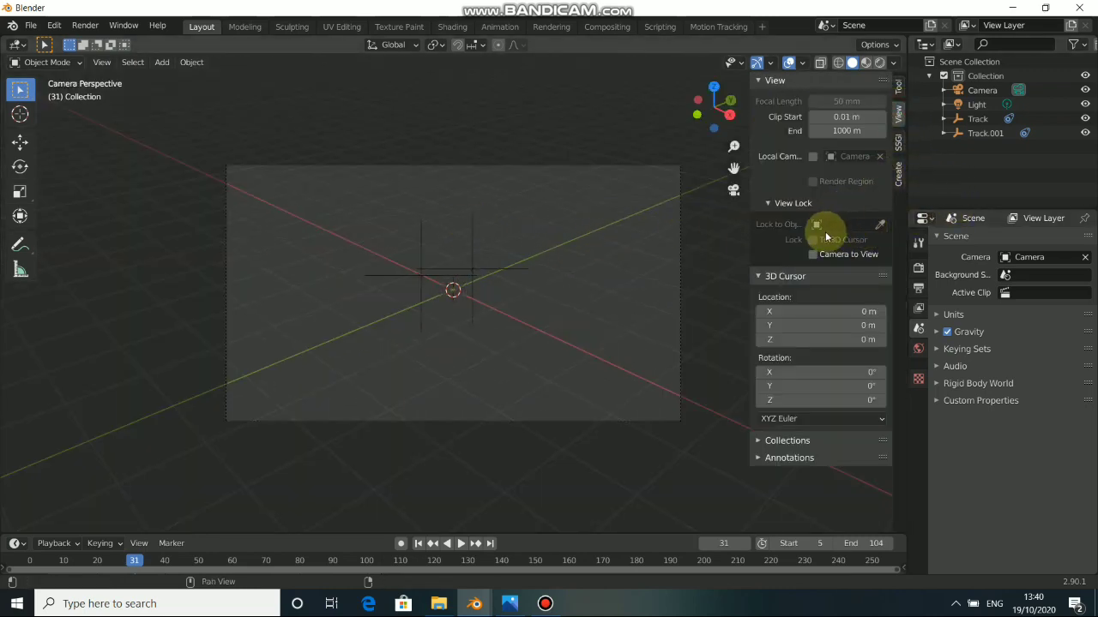
pyautogui.click(813, 255)
pyautogui.moveTo(532, 338); pyautogui.dragTo(539, 307, button='middle')
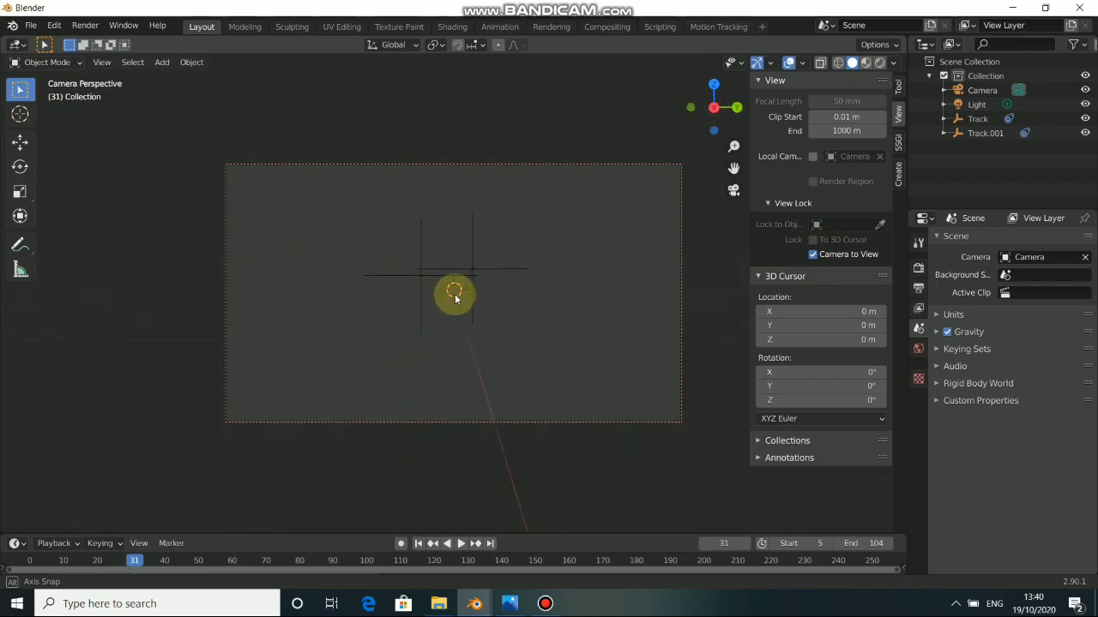
pyautogui.moveTo(455, 297); pyautogui.dragTo(454, 298, button='middle')
pyautogui.press('n')
# Step: Play the animation from the start frame and check the empties' motion from outside and through the camera
pyautogui.moveTo(595, 319); pyautogui.dragTo(548, 369, button='middle')
pyautogui.moveTo(509, 531); pyautogui.dragTo(509, 498)
pyautogui.moveTo(326, 549); pyautogui.dragTo(490, 556, button='middle')
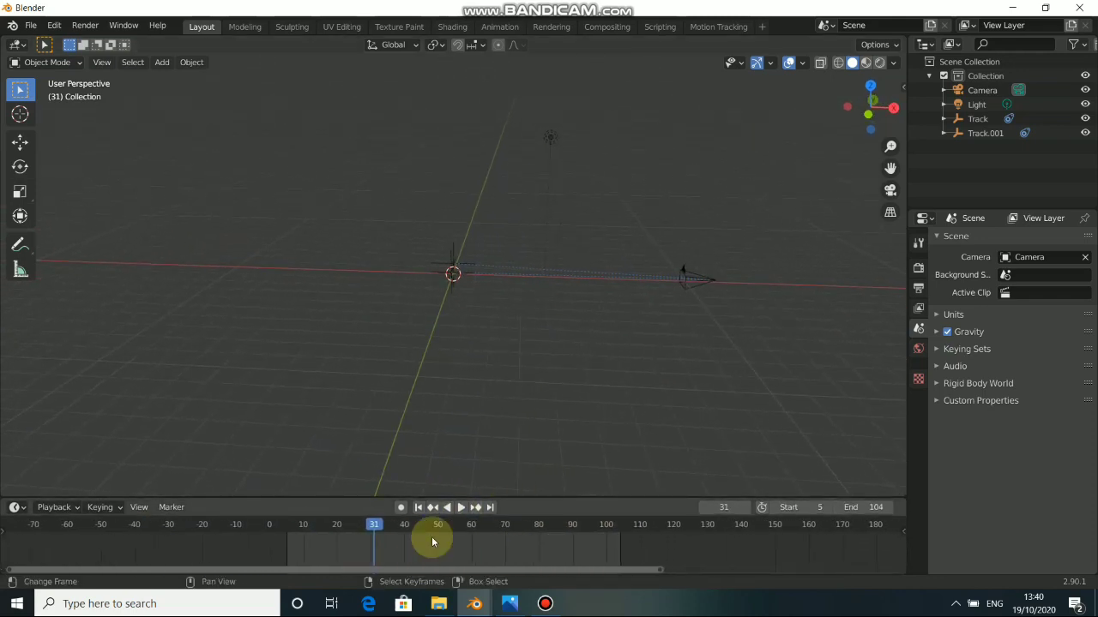
pyautogui.click(418, 508)
pyautogui.click(463, 507)
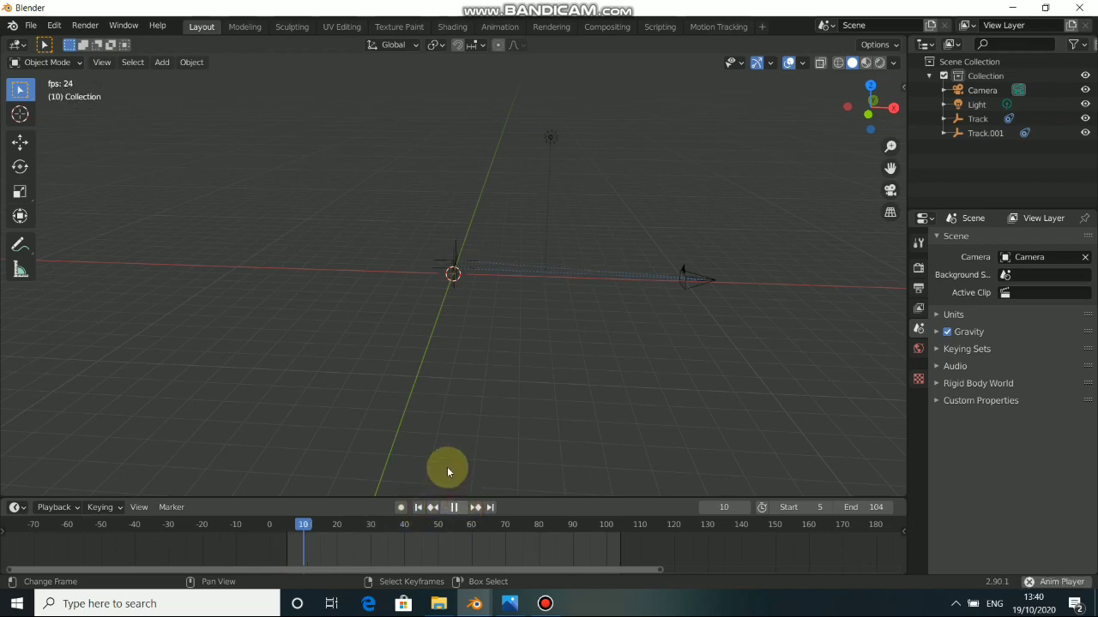
pyautogui.moveTo(552, 286); pyautogui.dragTo(493, 298, button='middle')
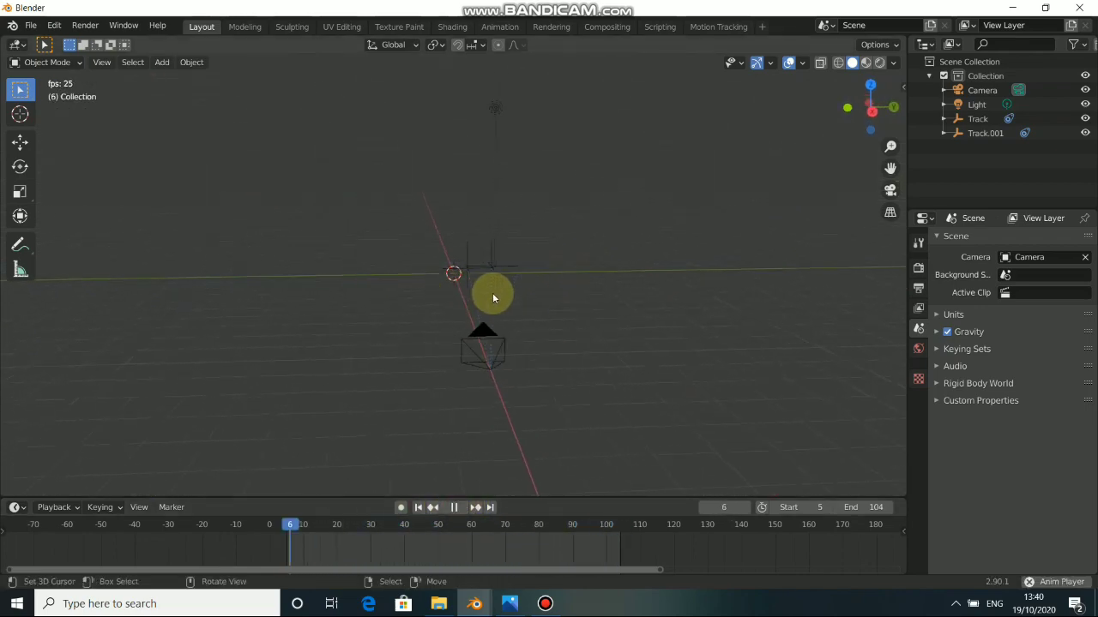
pyautogui.press('KP_0')
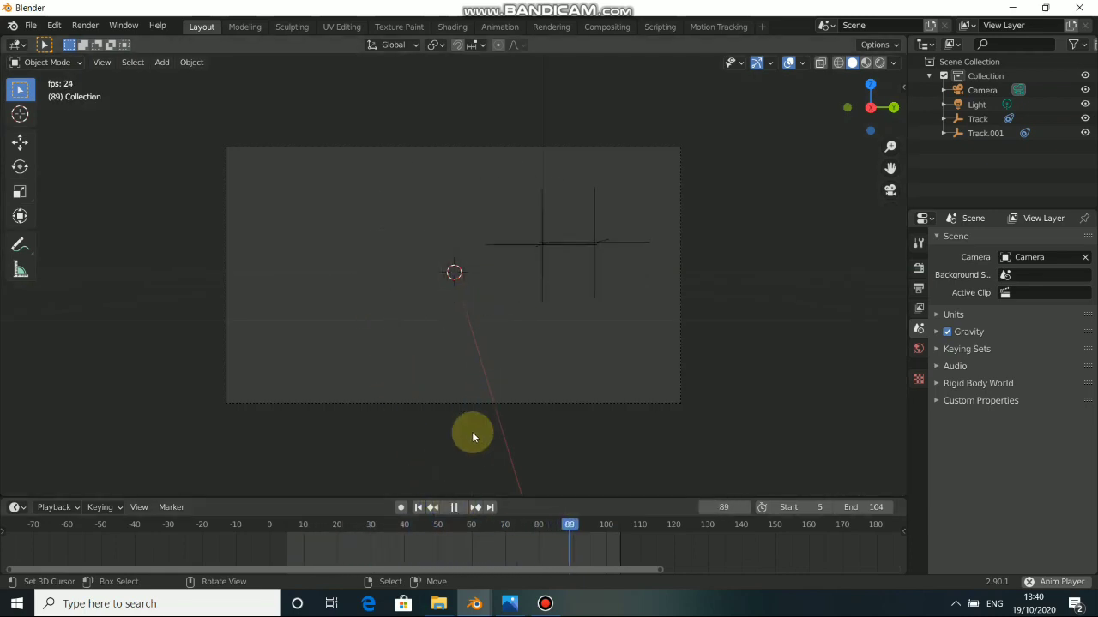
pyautogui.click(454, 507)
# Step: Add the movie clip 0001.png as a background image of the camera
pyautogui.click(583, 147)
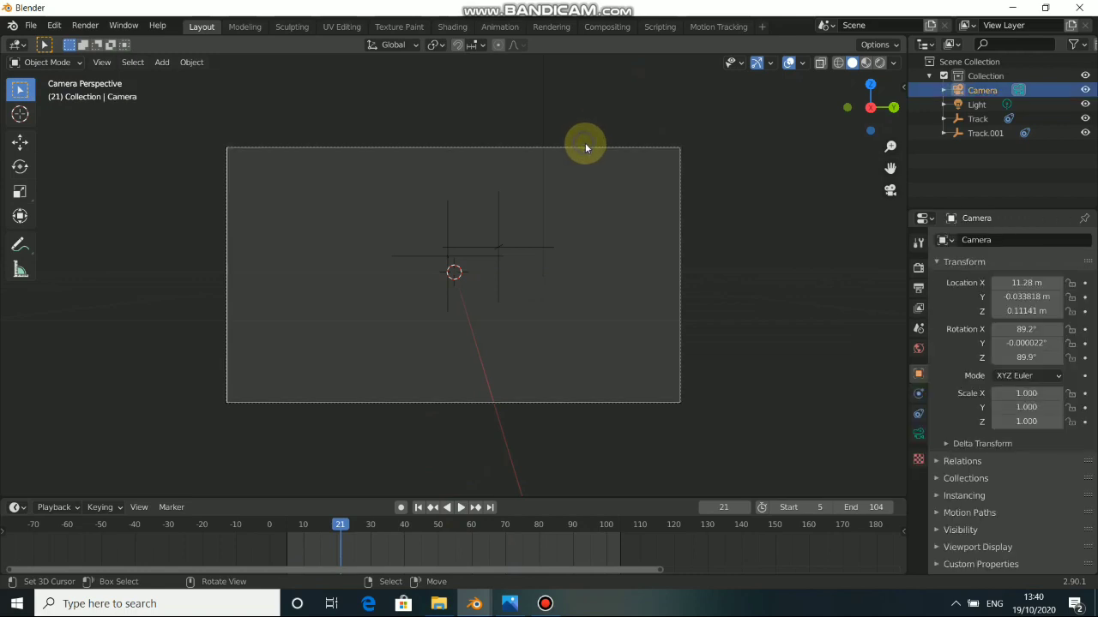
pyautogui.click(919, 435)
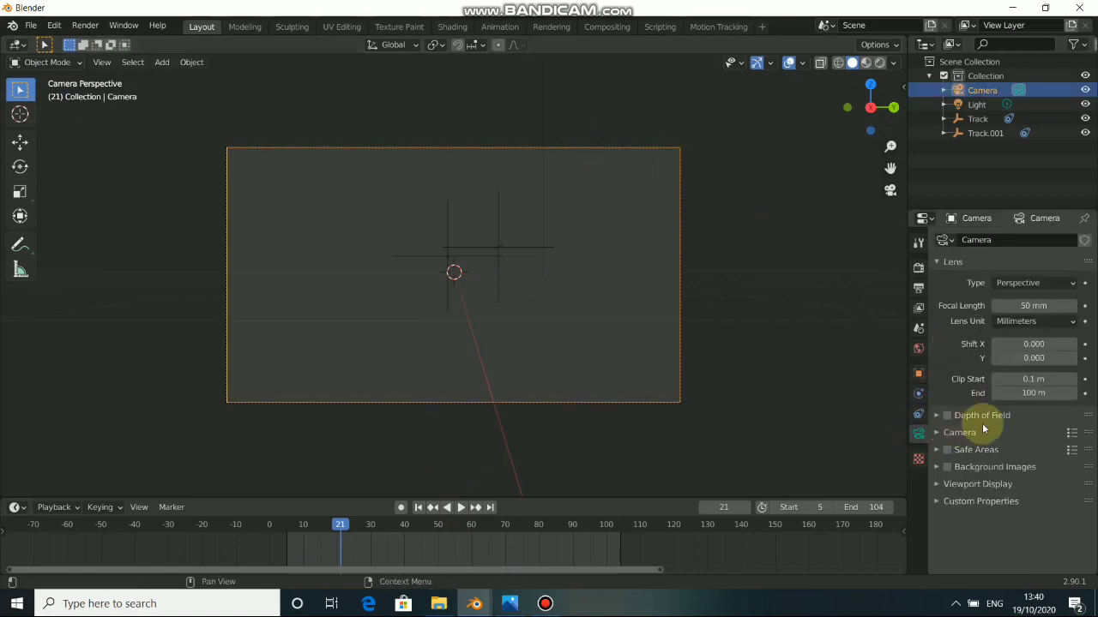
pyautogui.click(937, 468)
pyautogui.click(1010, 488)
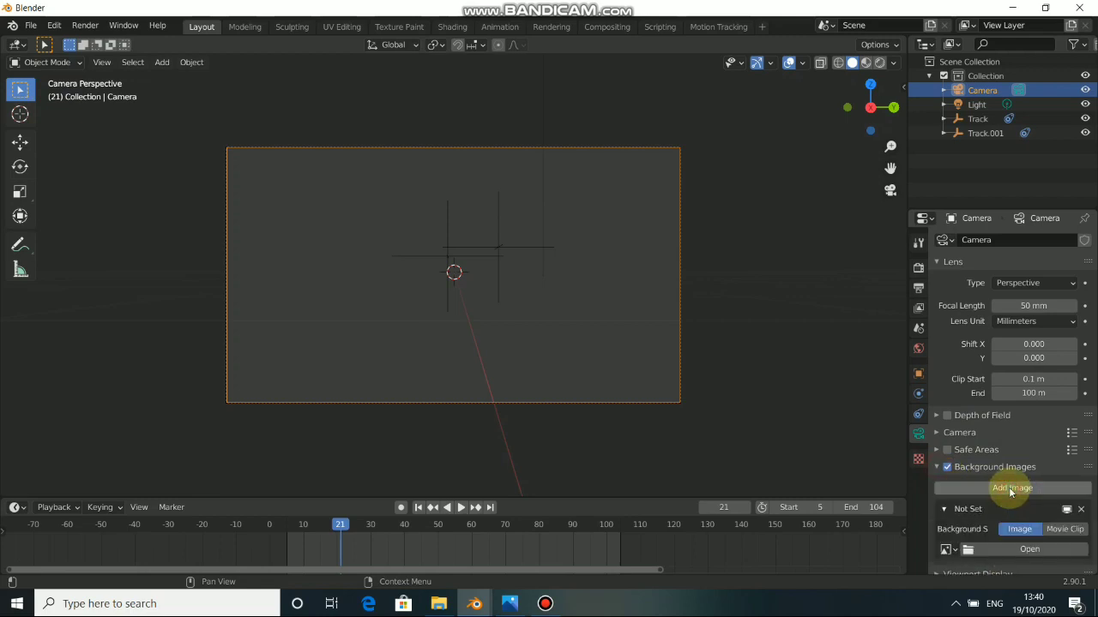
pyautogui.scroll(-1, 1012, 493)
pyautogui.click(1065, 507)
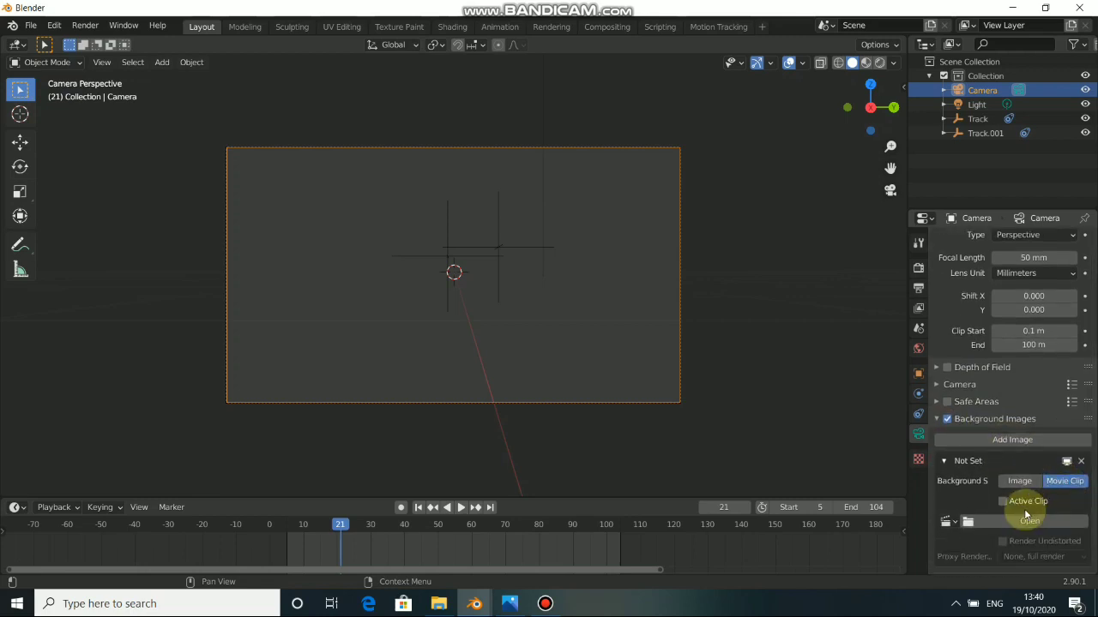
pyautogui.scroll(-1, 968, 518)
pyautogui.click(948, 500)
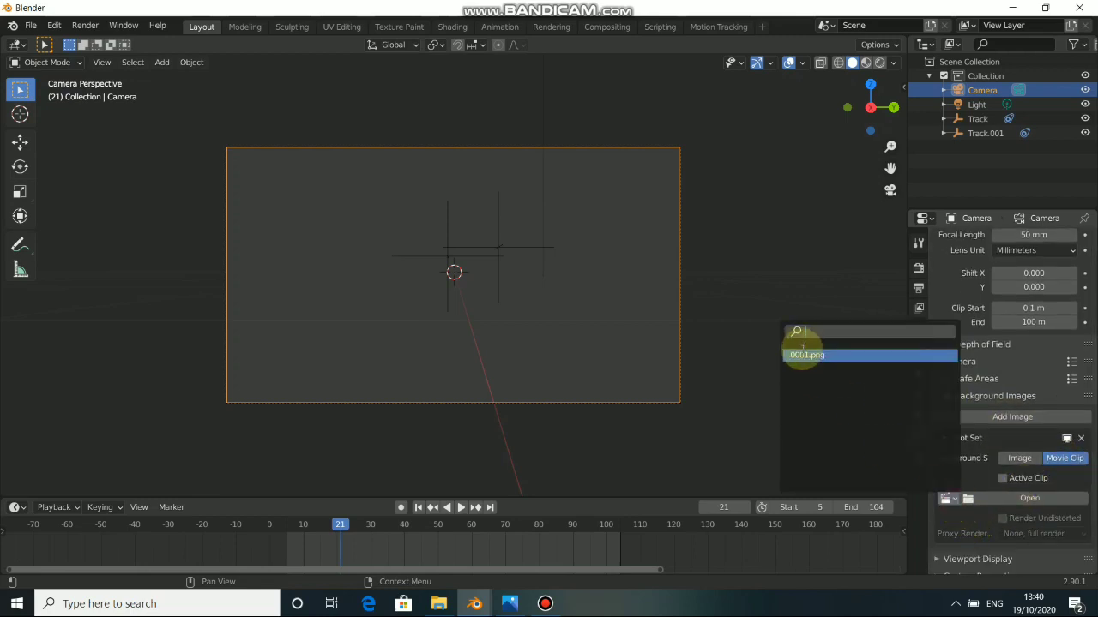
pyautogui.click(803, 354)
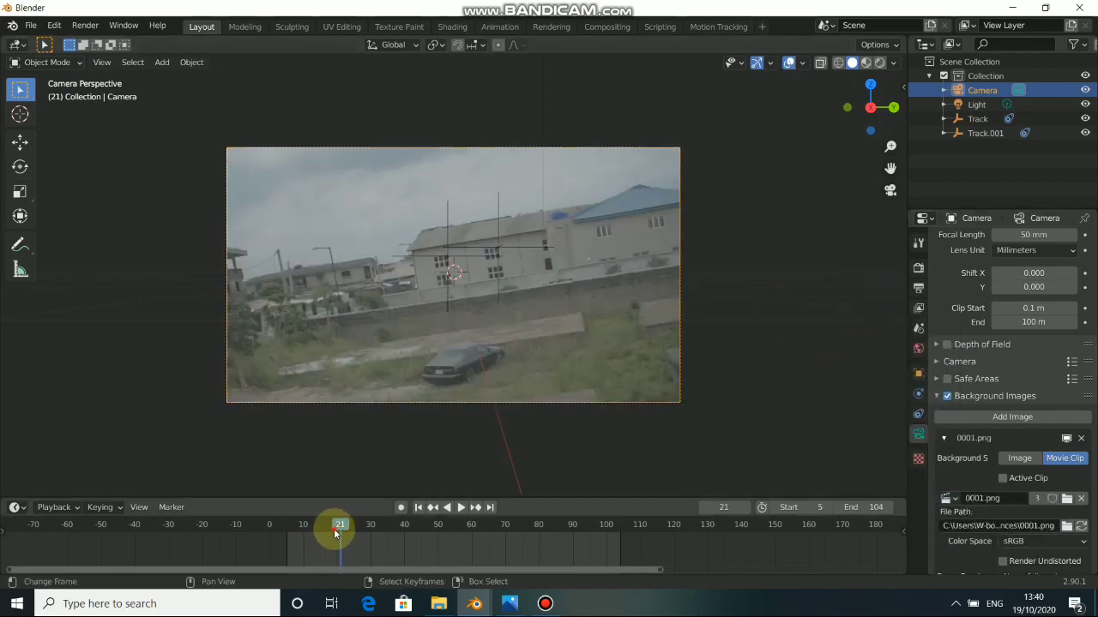
# Step: Play the footage from frame 6 in camera view to check how the empties follow the building's windows
pyautogui.moveTo(335, 533); pyautogui.dragTo(289, 531)
pyautogui.scroll(5, 589, 319)
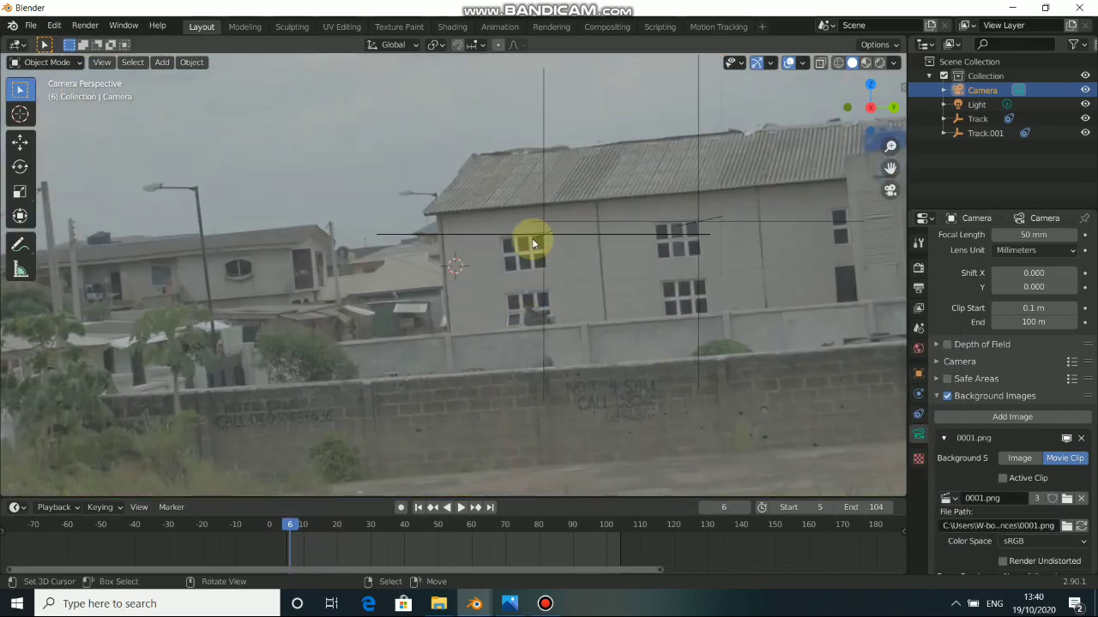
pyautogui.click(461, 507)
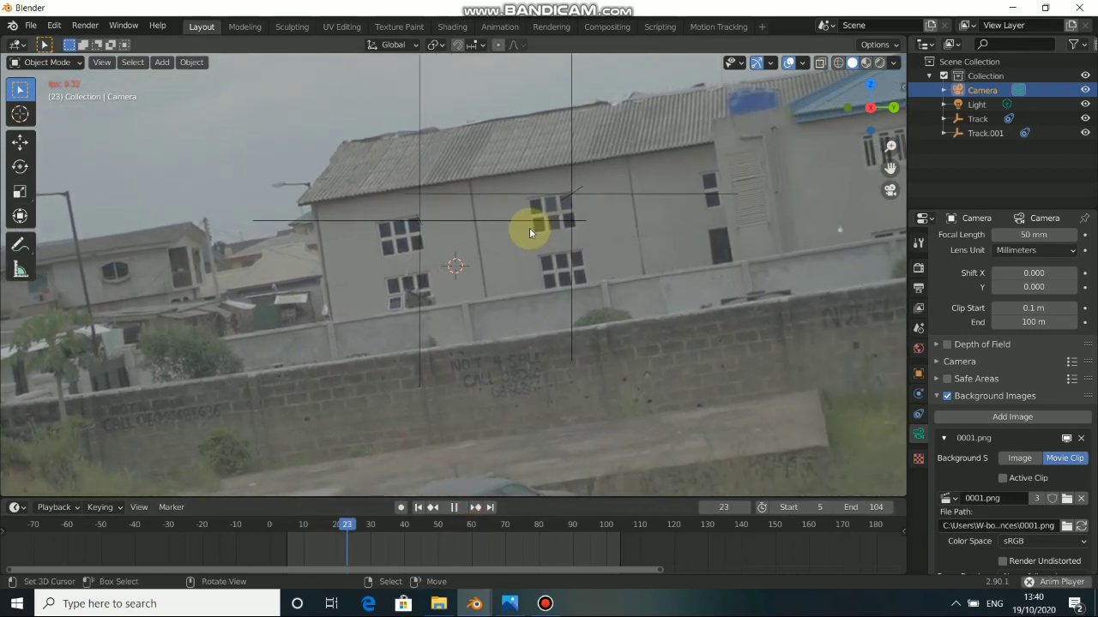
pyautogui.scroll(-5, 451, 236)
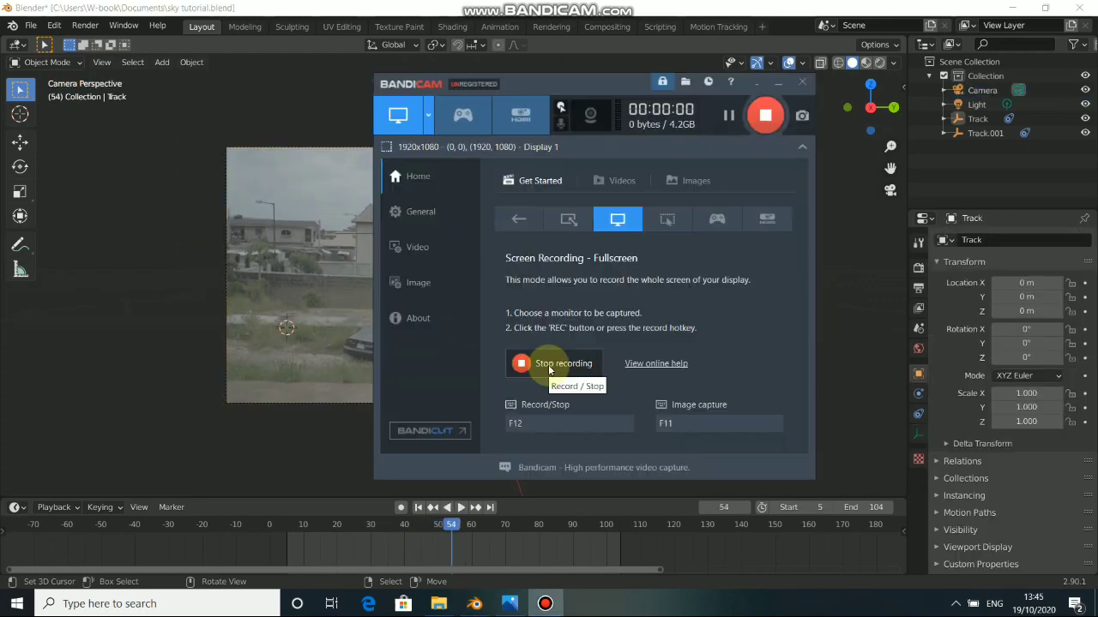
# Step: Examine the placement of the two track empties relative to the camera from several angles
pyautogui.click(325, 346)
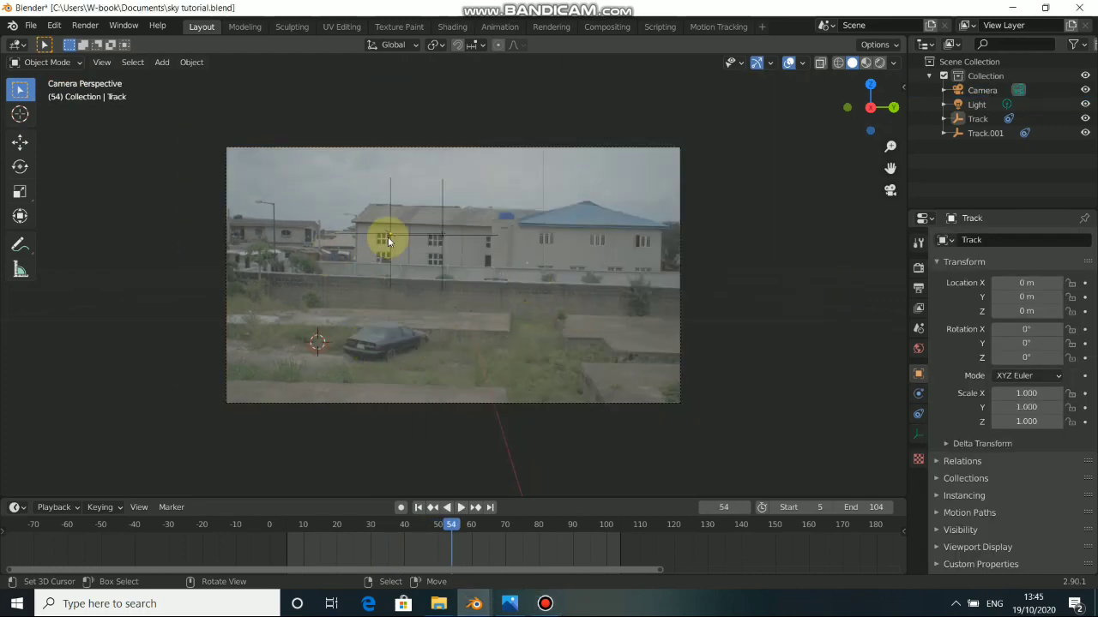
pyautogui.scroll(3, 350, 243)
pyautogui.moveTo(383, 227); pyautogui.dragTo(402, 252, button='middle')
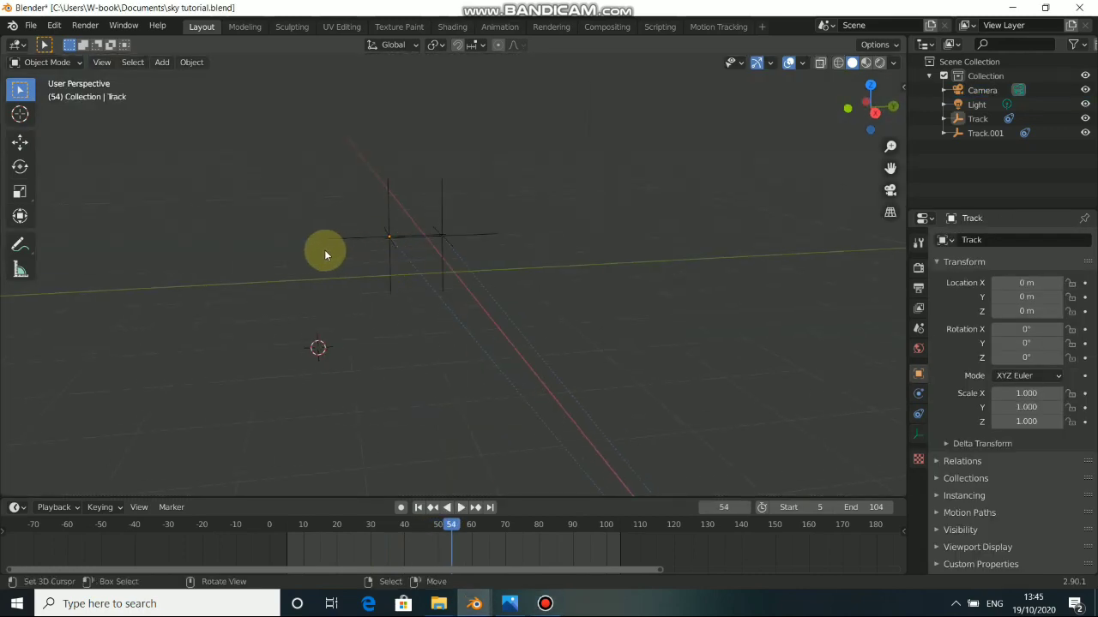
pyautogui.moveTo(325, 249); pyautogui.dragTo(465, 515, button='middle')
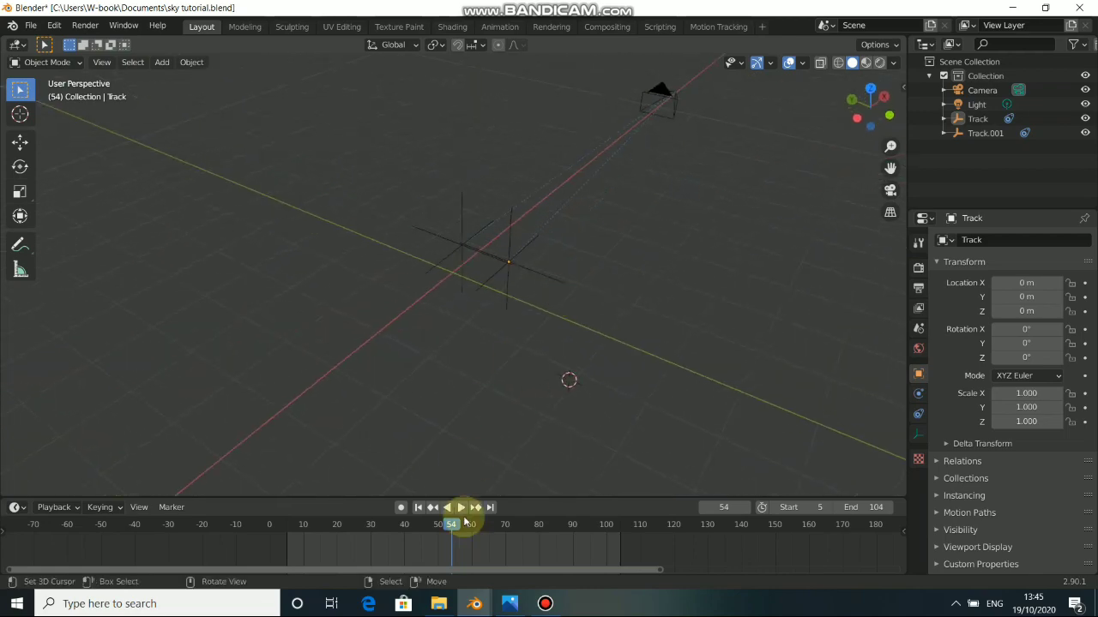
pyautogui.click(508, 604)
pyautogui.click(509, 603)
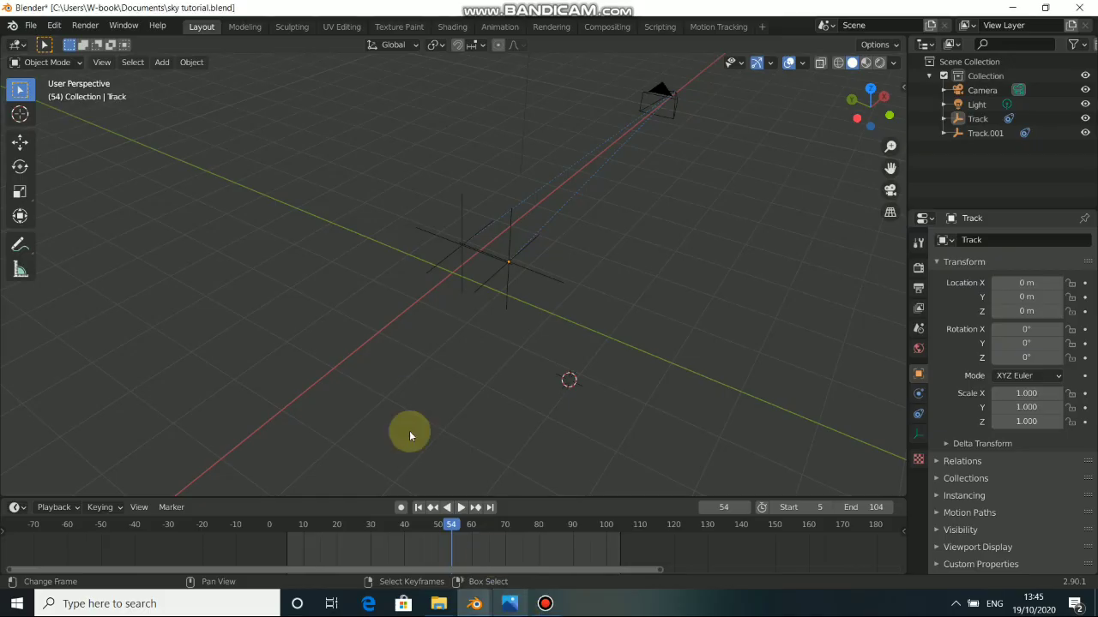
pyautogui.moveTo(556, 318); pyautogui.dragTo(409, 197, button='middle')
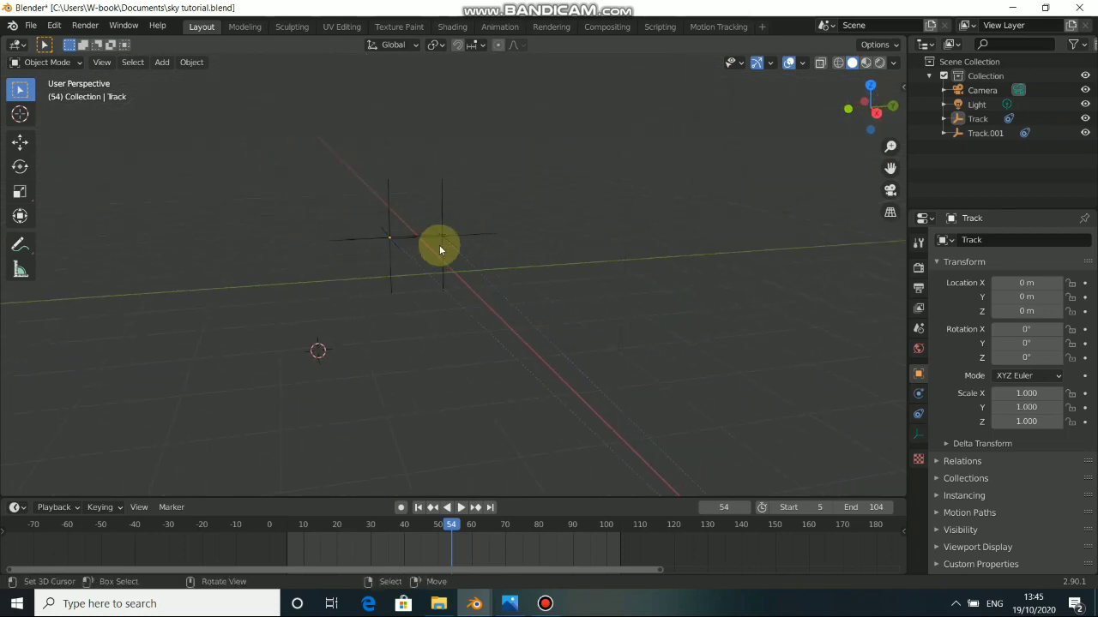
pyautogui.moveTo(407, 266); pyautogui.dragTo(439, 283, button='middle')
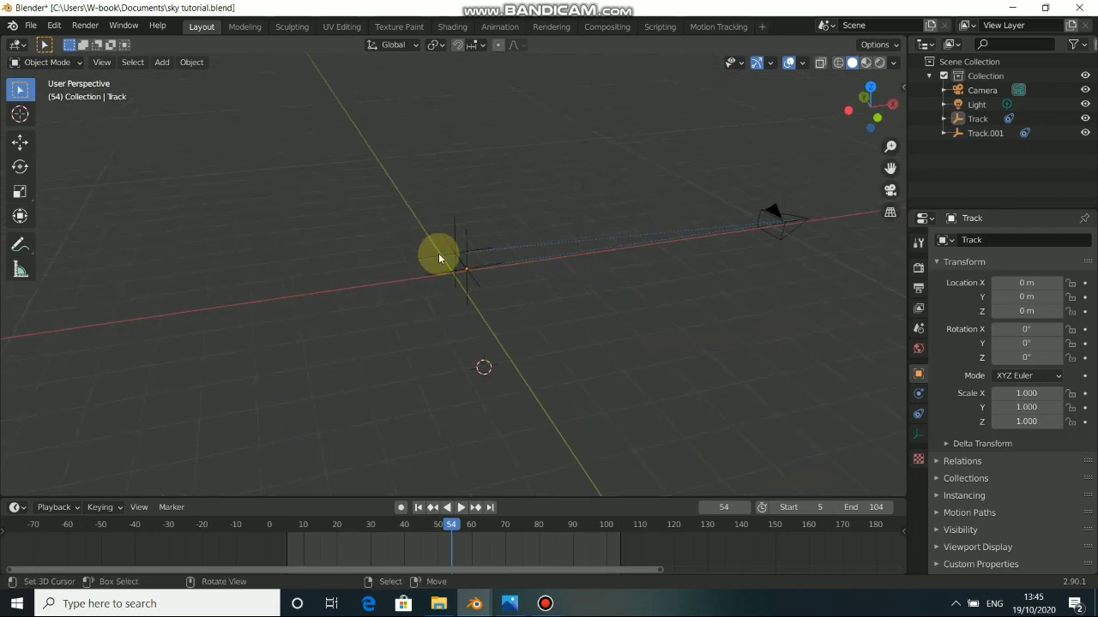
pyautogui.moveTo(547, 296); pyautogui.dragTo(401, 272, button='middle')
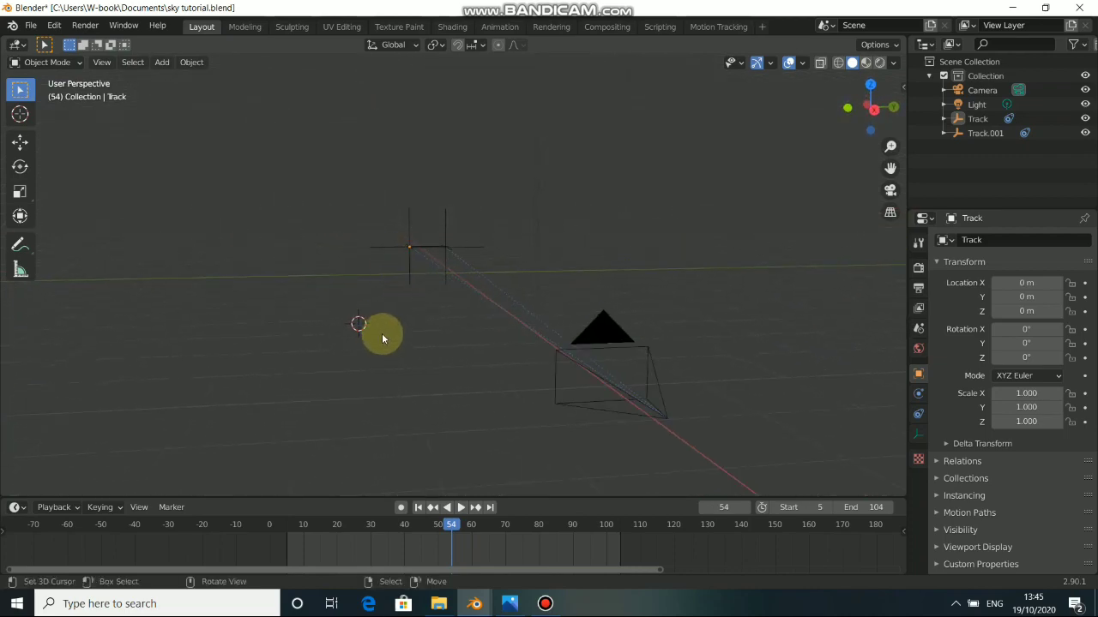
# Step: Select the empty on the building's upper-left window and snap the 3D cursor to it
pyautogui.hotkey('shift', 's')
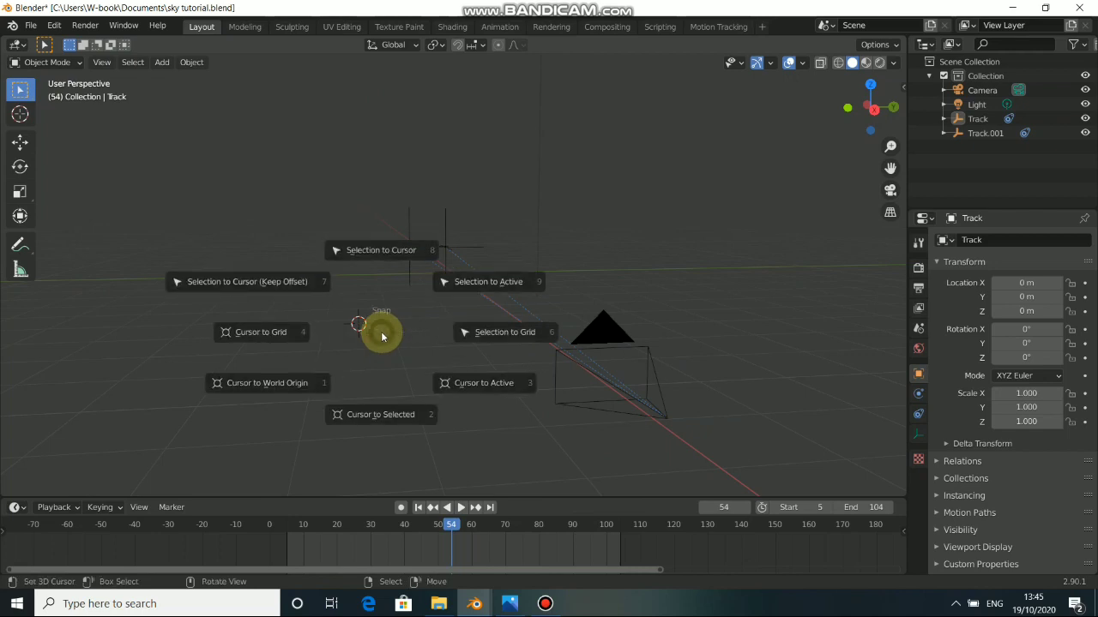
pyautogui.click(382, 410)
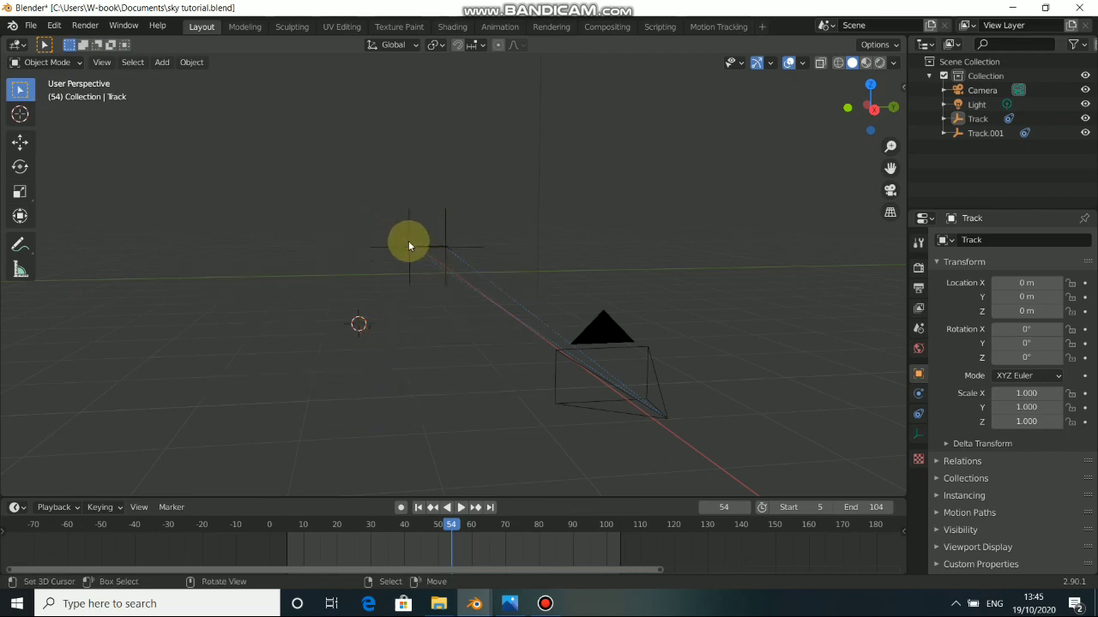
pyautogui.click(409, 246)
pyautogui.hotkey('shift', 's')
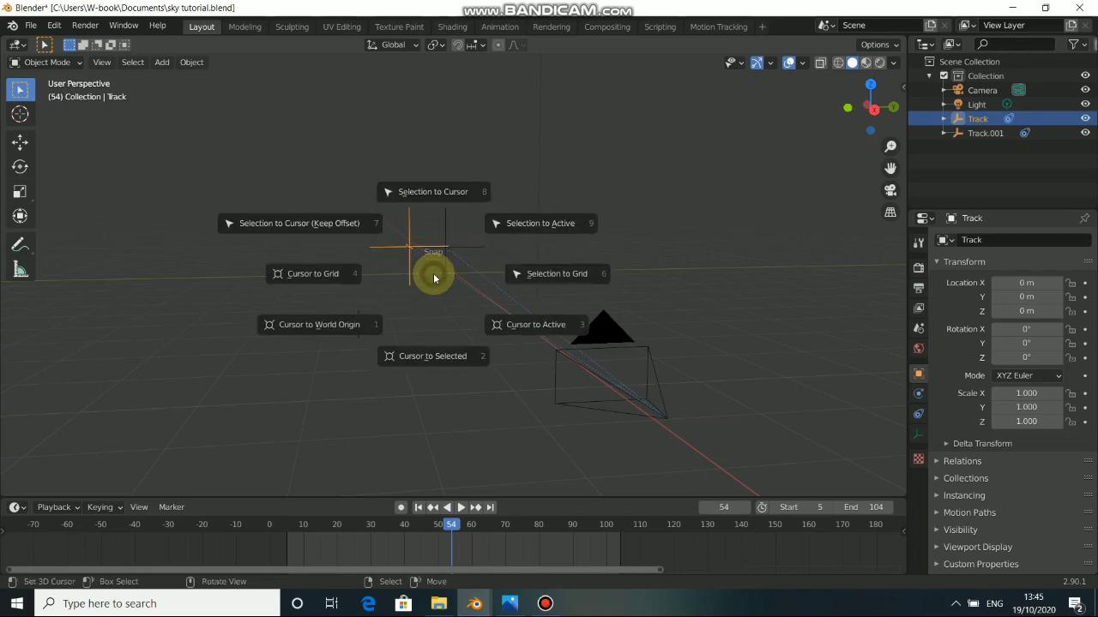
pyautogui.click(442, 355)
# Step: Add a single-bone armature at the 3D cursor on the Track empty and frame it in the view
pyautogui.moveTo(437, 268)
pyautogui.mouseDown(button='middle')
pyautogui.moveTo(499, 296)
pyautogui.moveTo(433, 270)
pyautogui.mouseUp(button='middle')
pyautogui.hotkey('shift', 'a')
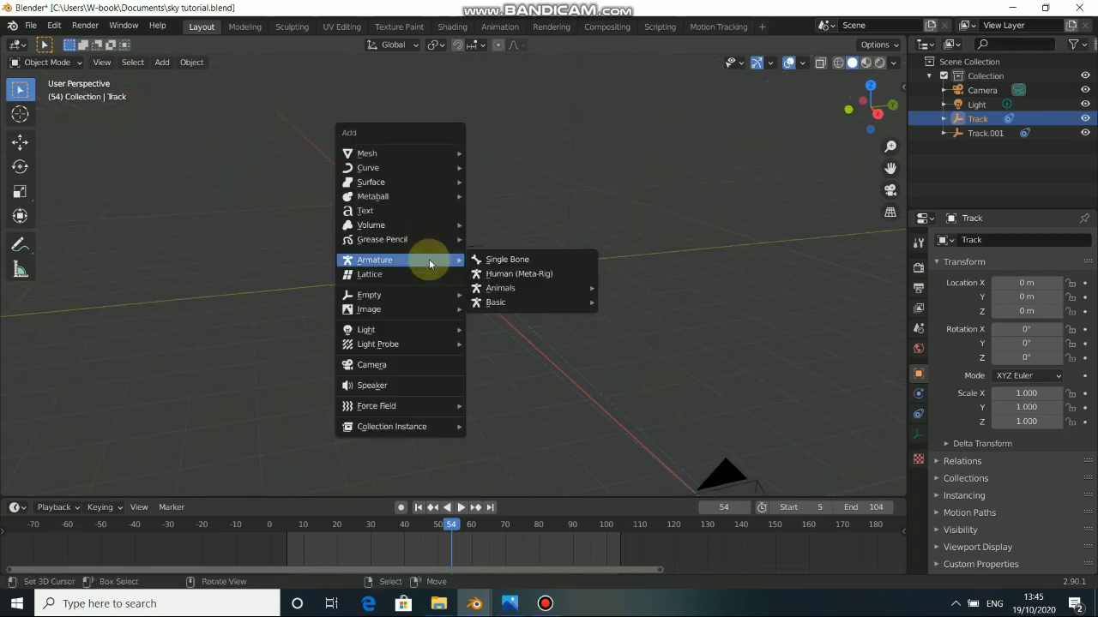
pyautogui.moveTo(396, 260)
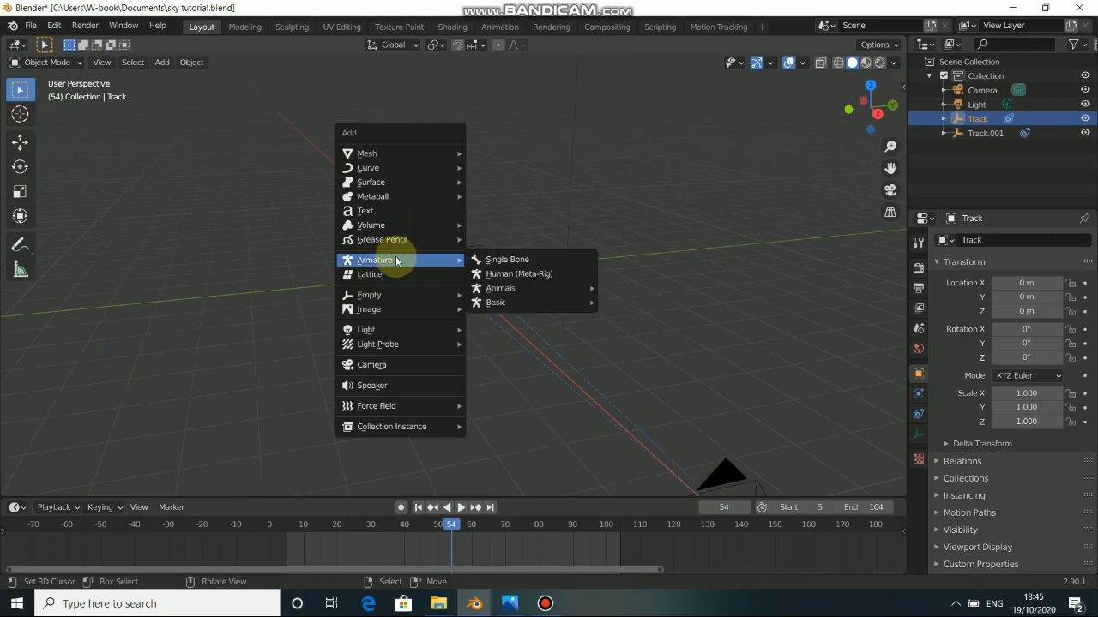
pyautogui.click(512, 261)
pyautogui.moveTo(420, 283); pyautogui.dragTo(403, 264, button='middle')
pyautogui.press('KP_Decimal')
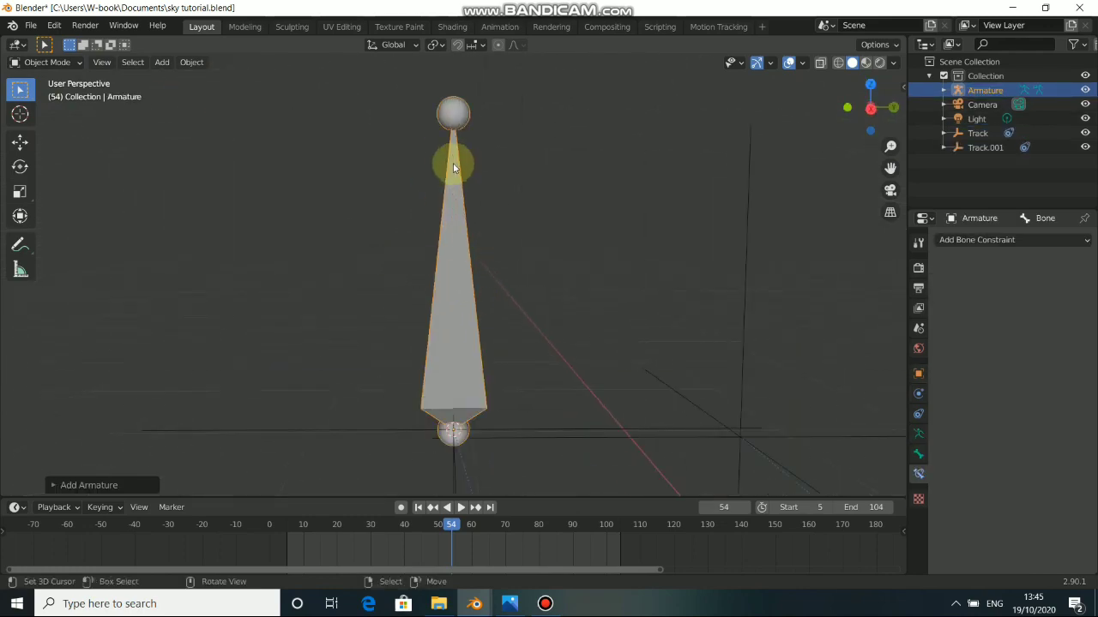
pyautogui.scroll(-3, 448, 201)
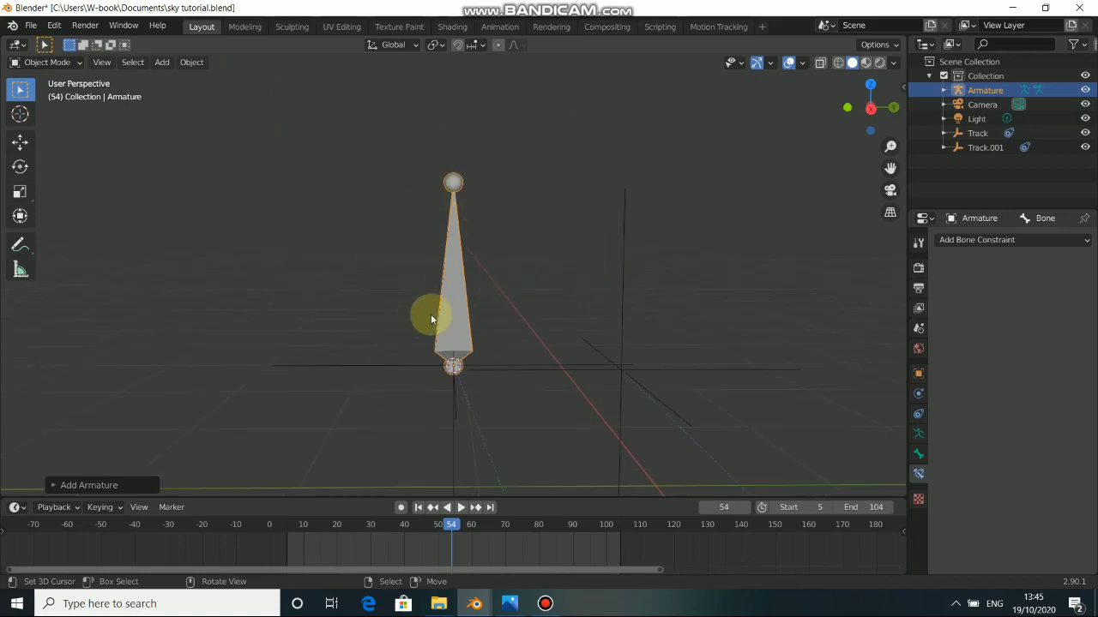
# Step: Move the bone's tip in Edit Mode onto the Track.001 empty so the bone spans both track empties
pyautogui.press('Tab')
pyautogui.moveTo(511, 185); pyautogui.dragTo(635, 172)
pyautogui.moveTo(610, 127); pyautogui.dragTo(681, 368)
pyautogui.moveTo(578, 368)
pyautogui.mouseDown(button='middle')
pyautogui.moveTo(465, 368)
pyautogui.moveTo(593, 374)
pyautogui.mouseUp(button='middle')
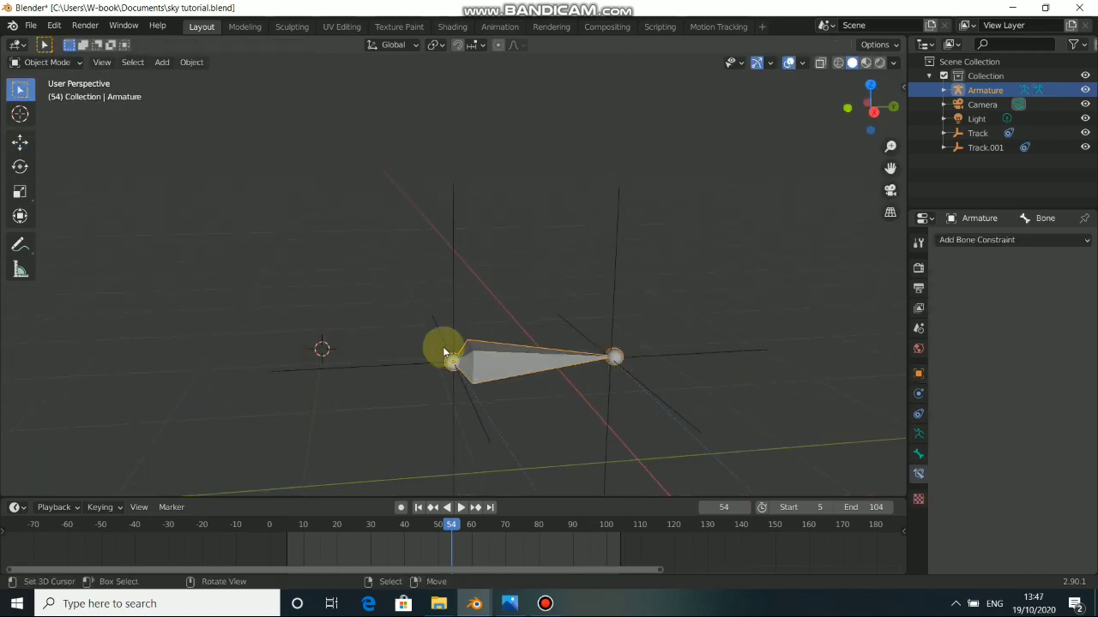
# Step: Parent the armature to the Track empty using the Object option
pyautogui.moveTo(442, 348); pyautogui.dragTo(496, 347, button='middle')
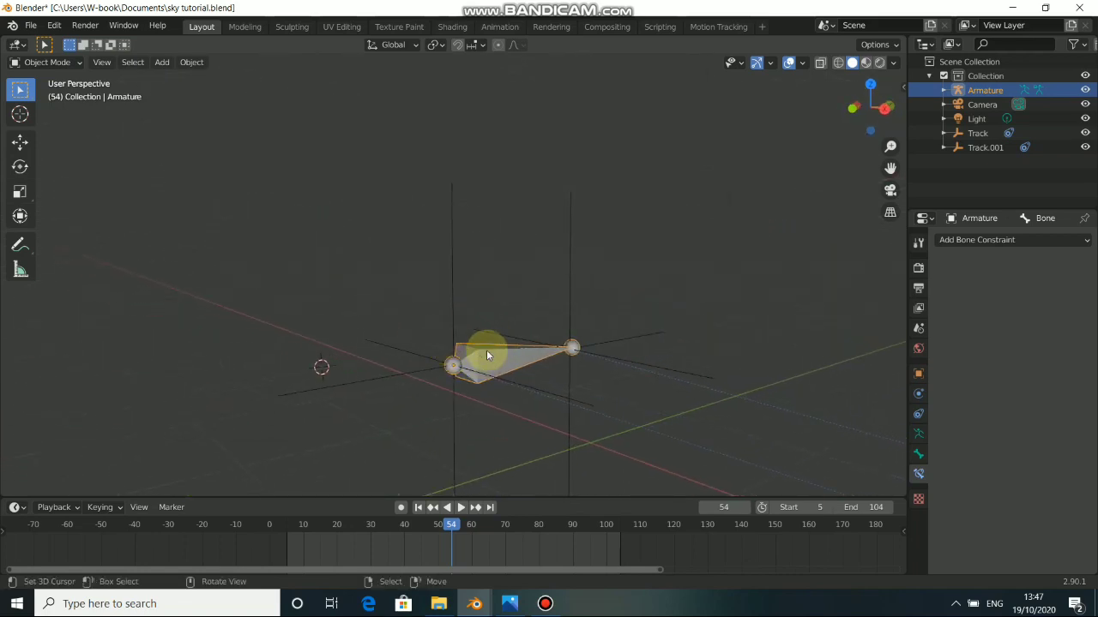
pyautogui.click(456, 299)
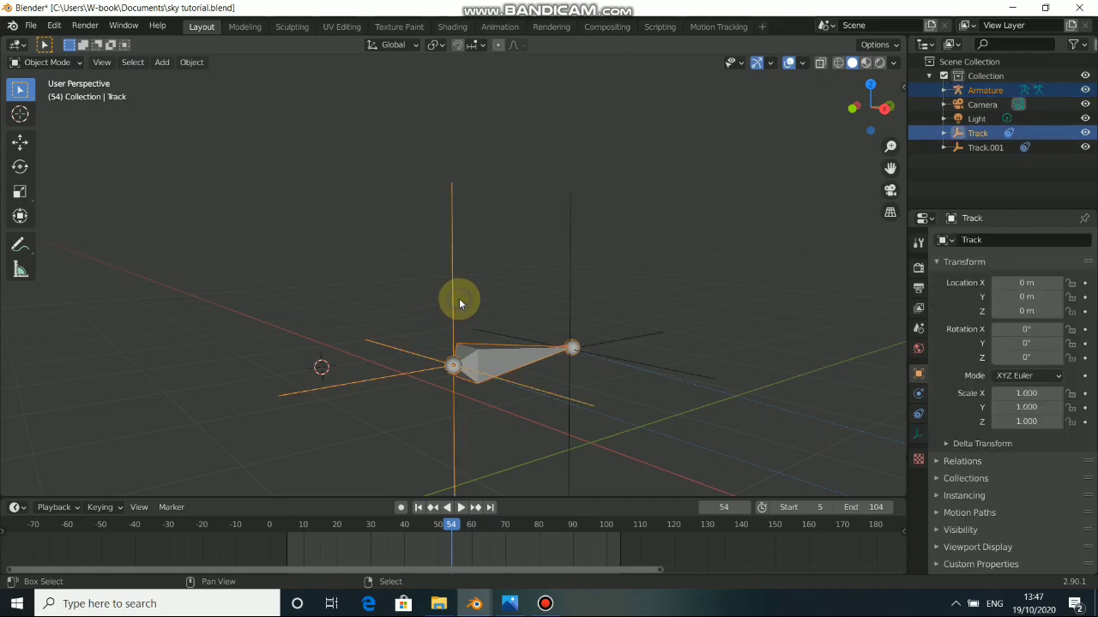
pyautogui.moveTo(490, 363)
pyautogui.mouseDown(button='middle')
pyautogui.moveTo(424, 364)
pyautogui.moveTo(480, 355)
pyautogui.mouseUp(button='middle')
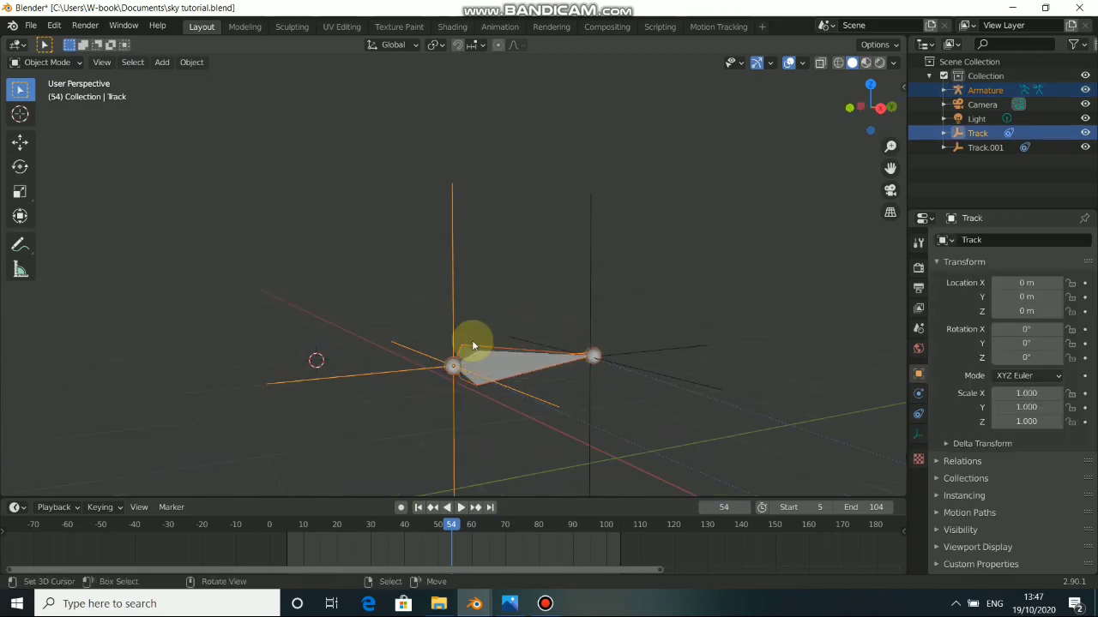
pyautogui.hotkey('ctrl', 'p')
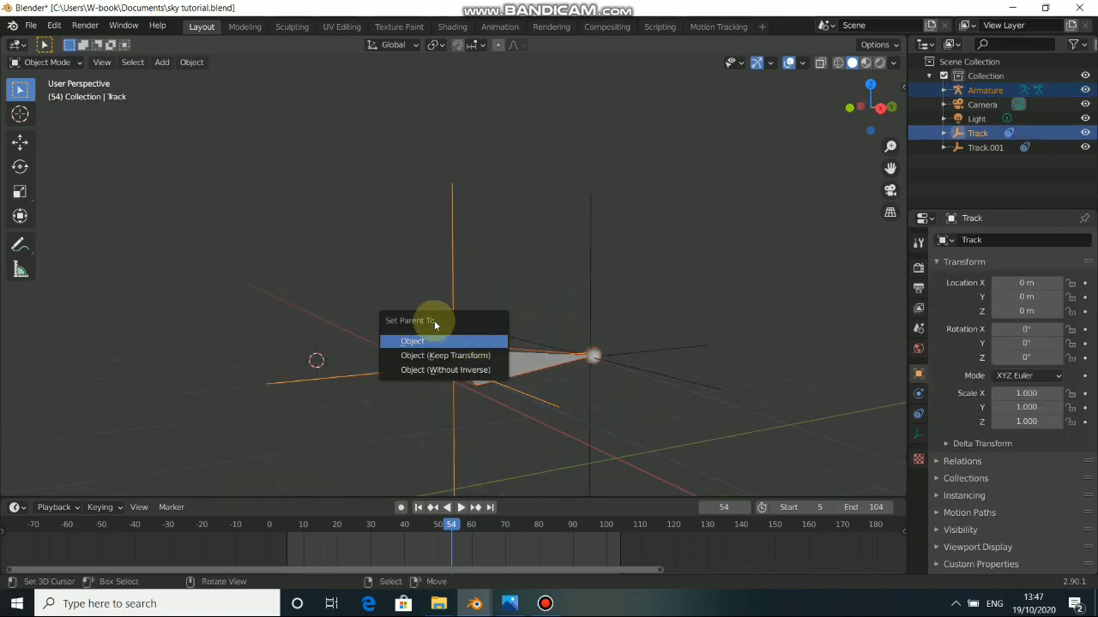
pyautogui.click(443, 342)
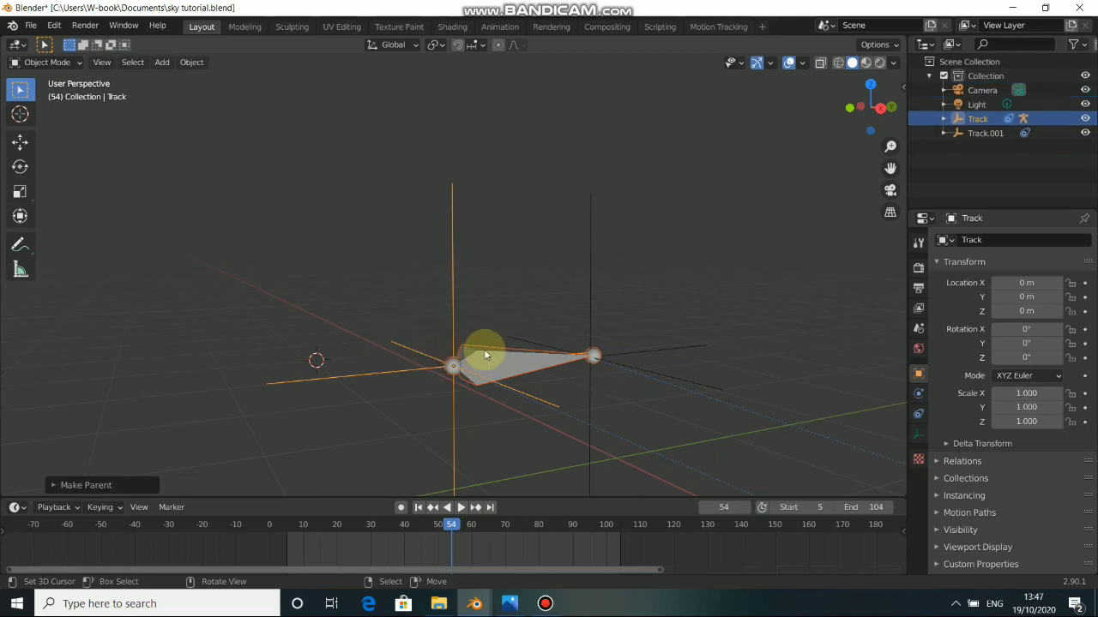
# Step: Scrub the footage in camera view and closely examine how the bone's tip follows the second tracked window
pyautogui.moveTo(594, 415); pyautogui.dragTo(558, 471, button='middle')
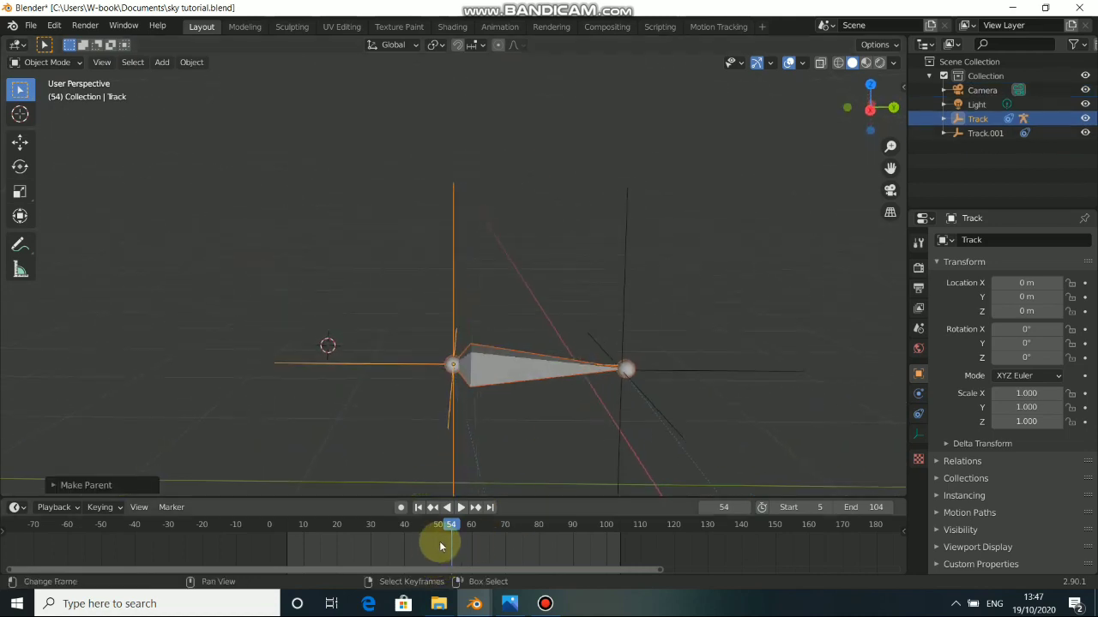
pyautogui.moveTo(456, 532); pyautogui.dragTo(523, 532)
pyautogui.moveTo(678, 393); pyautogui.dragTo(650, 416, button='middle')
pyautogui.press('KP_0')
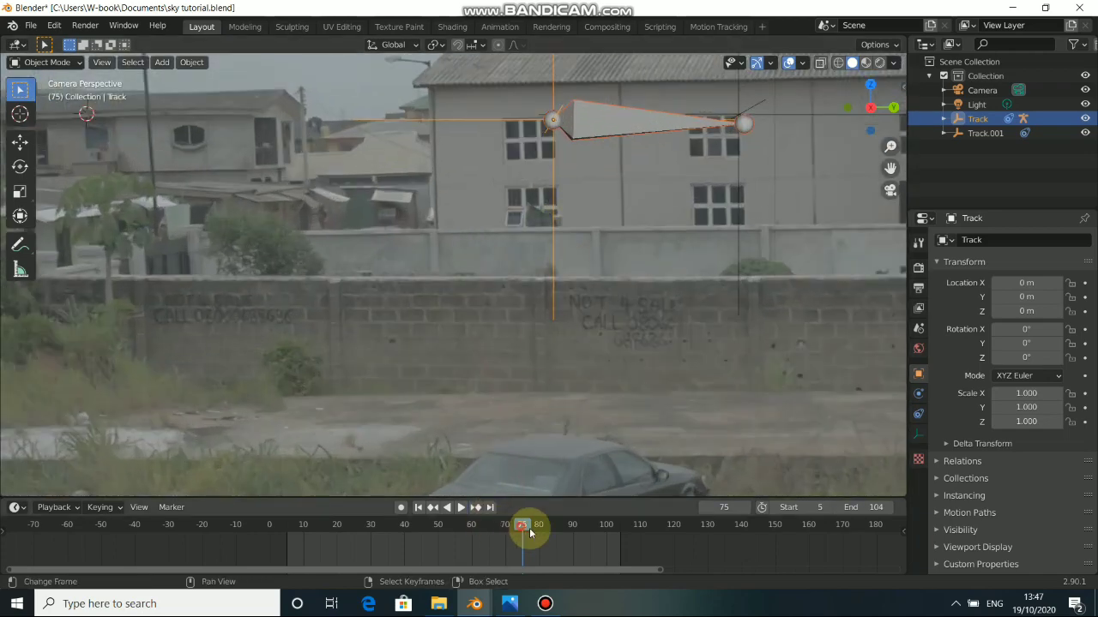
pyautogui.moveTo(529, 527); pyautogui.dragTo(392, 539)
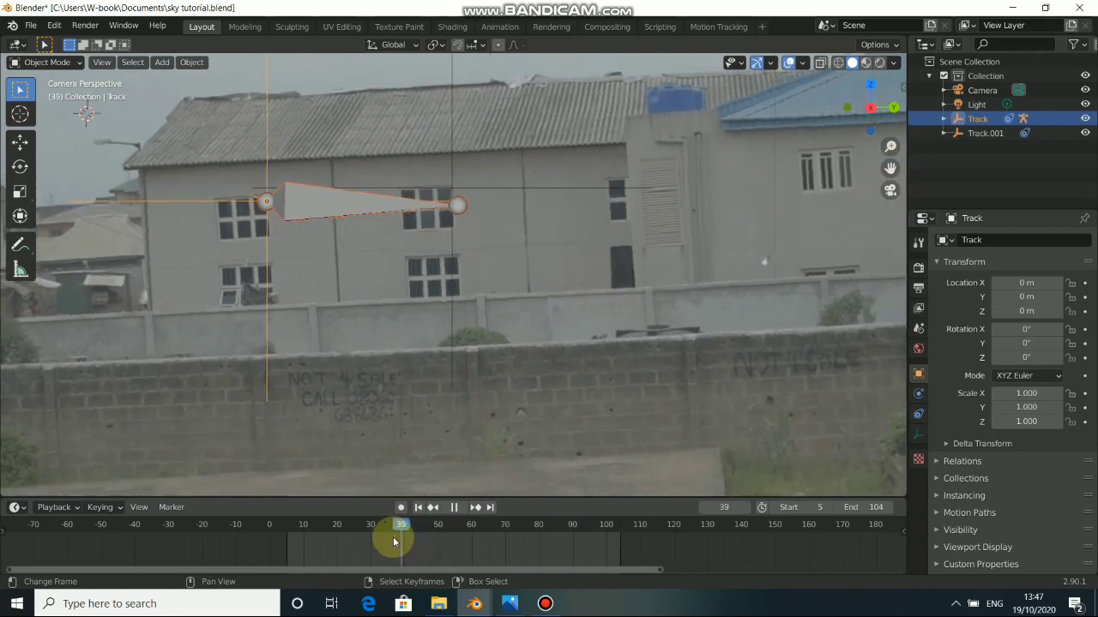
pyautogui.scroll(2, 470, 182)
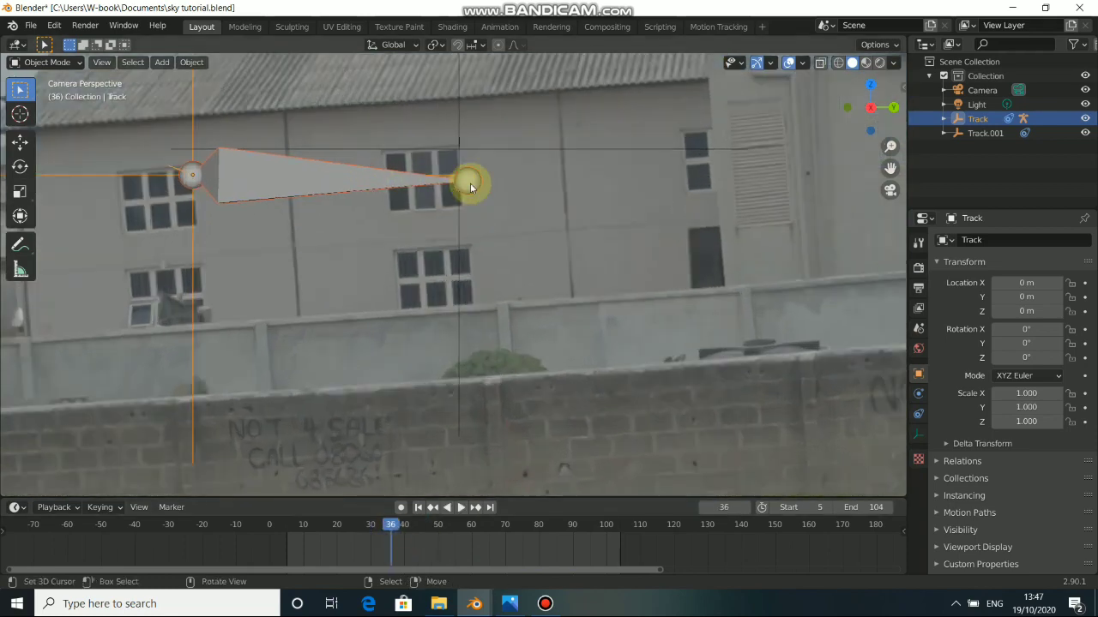
pyautogui.scroll(1, 470, 183)
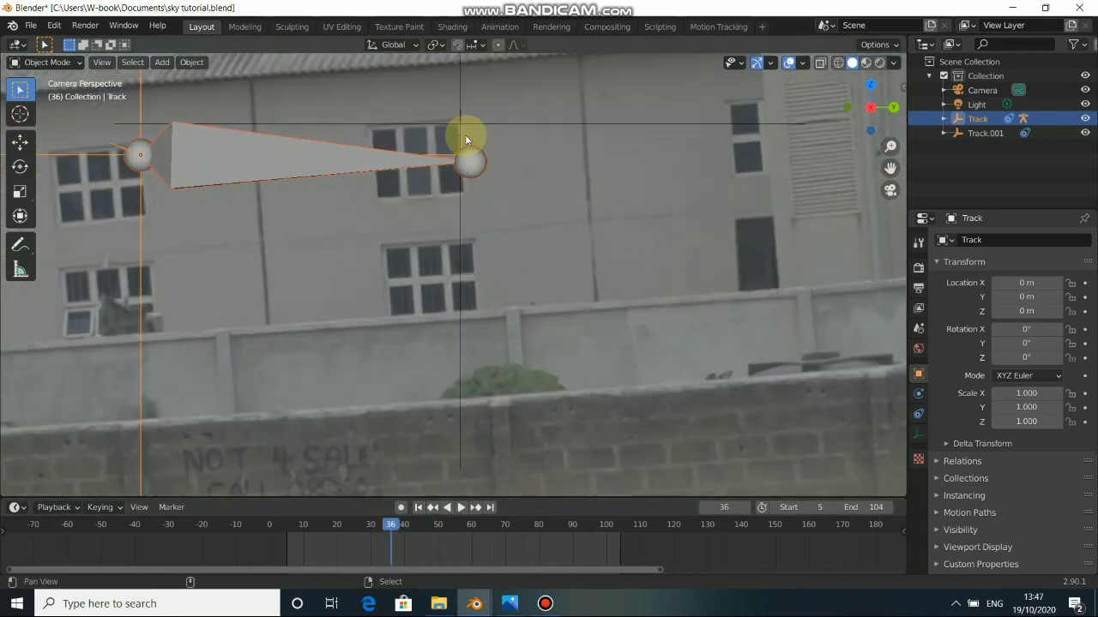
pyautogui.keyDown('shift'); pyautogui.moveTo(467, 137); pyautogui.dragTo(479, 191, button='middle'); pyautogui.keyUp('shift')
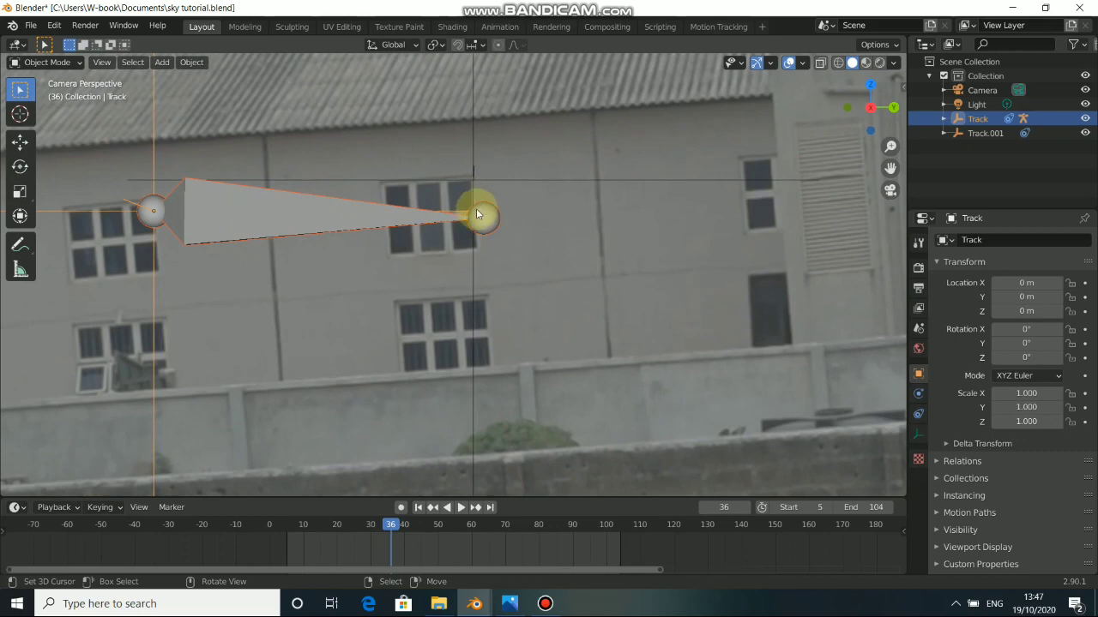
pyautogui.scroll(-2, 459, 309)
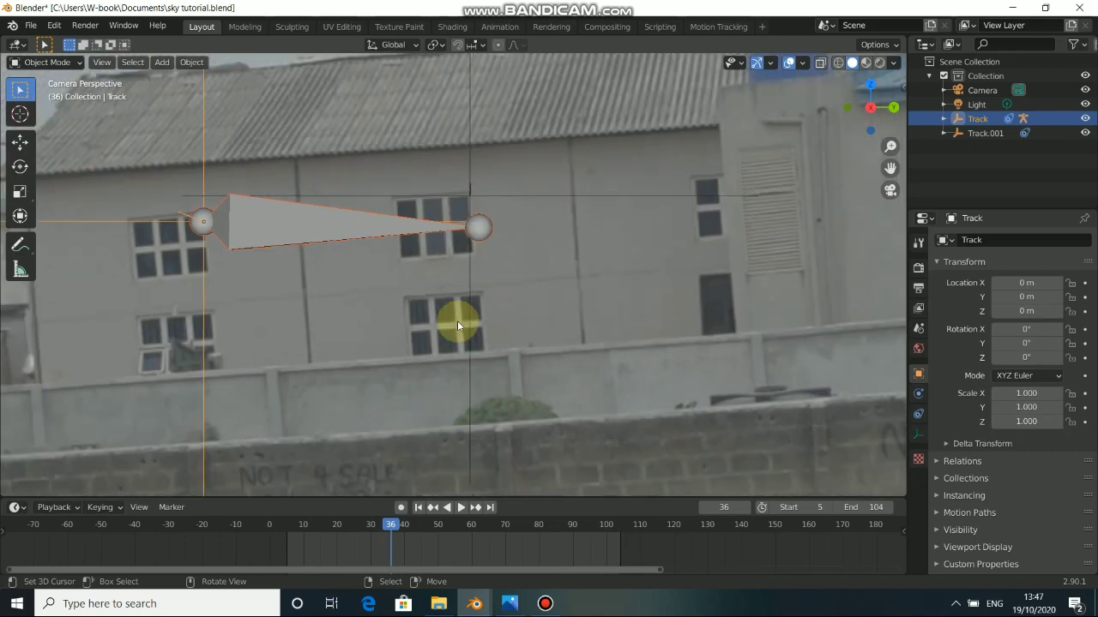
pyautogui.press('Up')
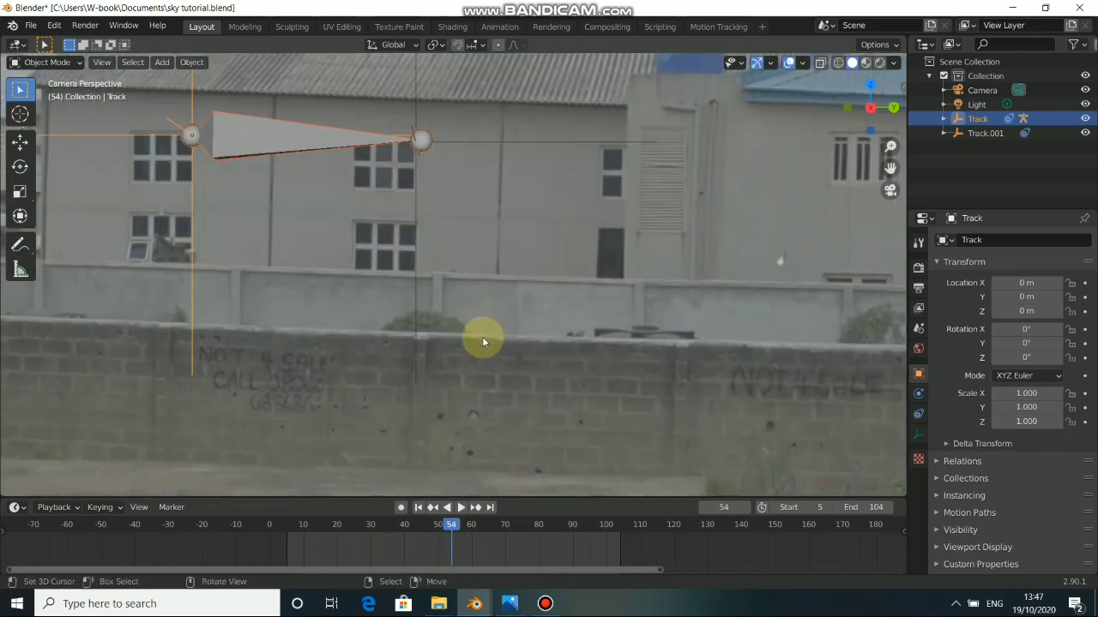
# Step: Switch the armature to Pose Mode and select its bone
pyautogui.press('KP_0')
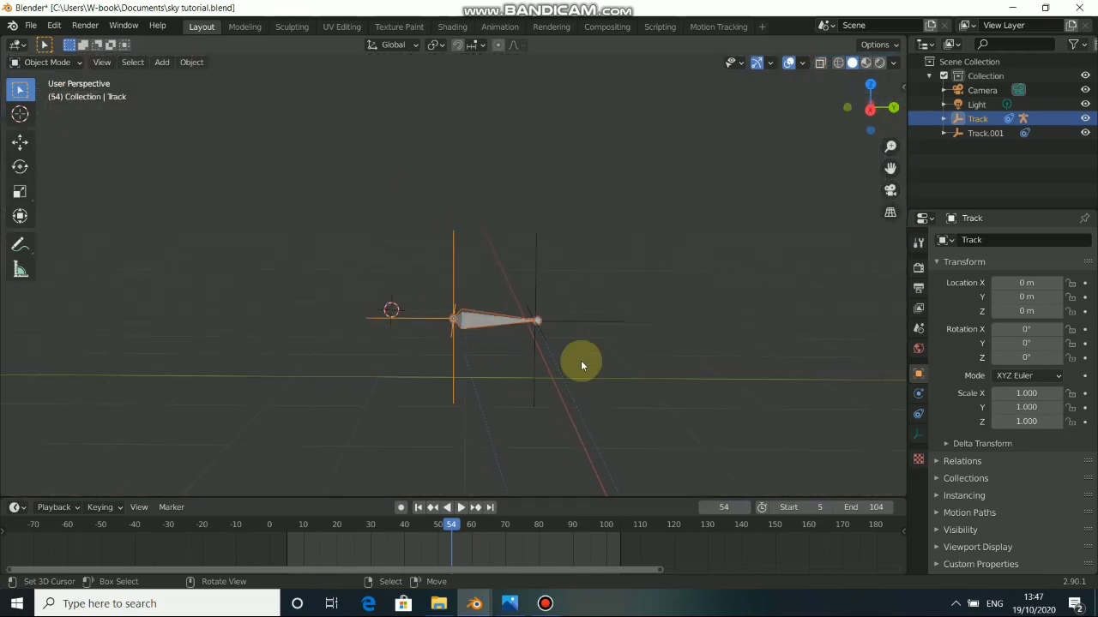
pyautogui.click(491, 312)
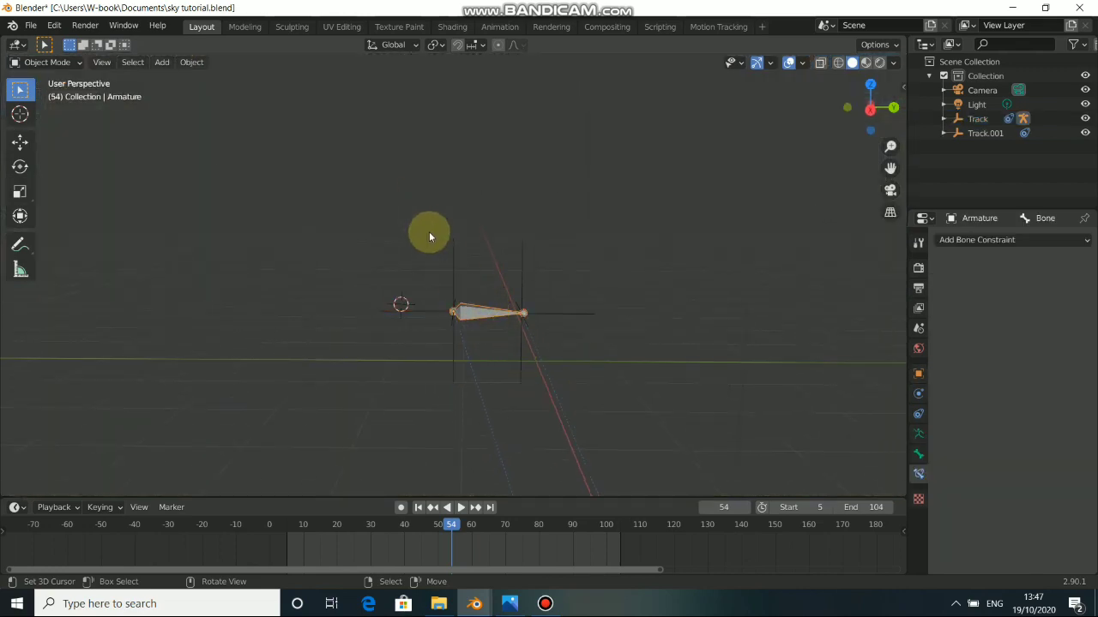
pyautogui.click(47, 62)
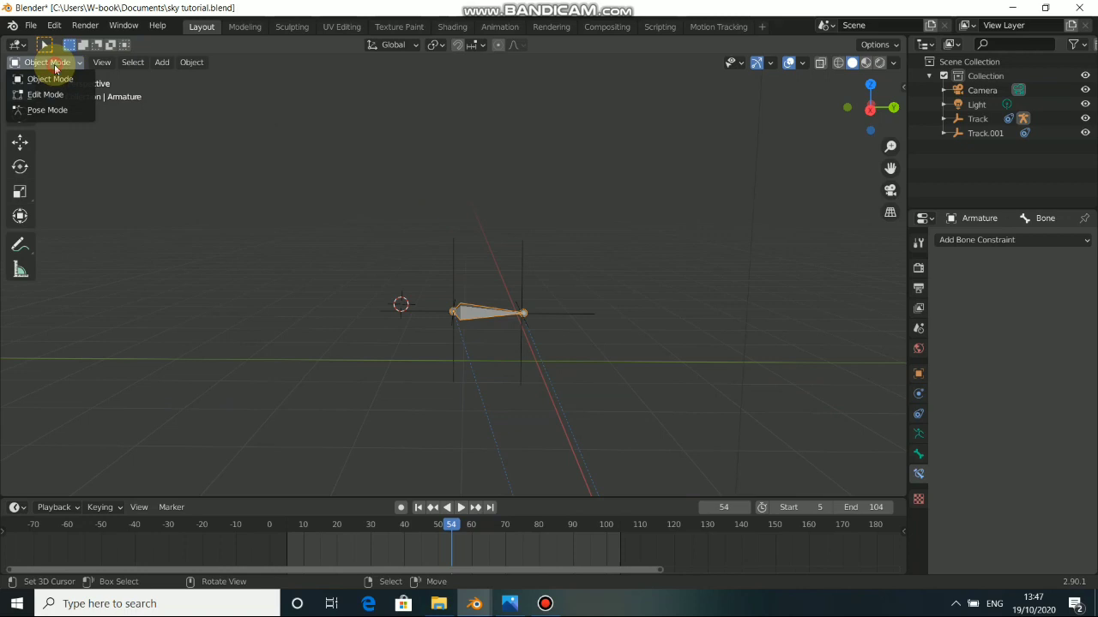
pyautogui.click(47, 111)
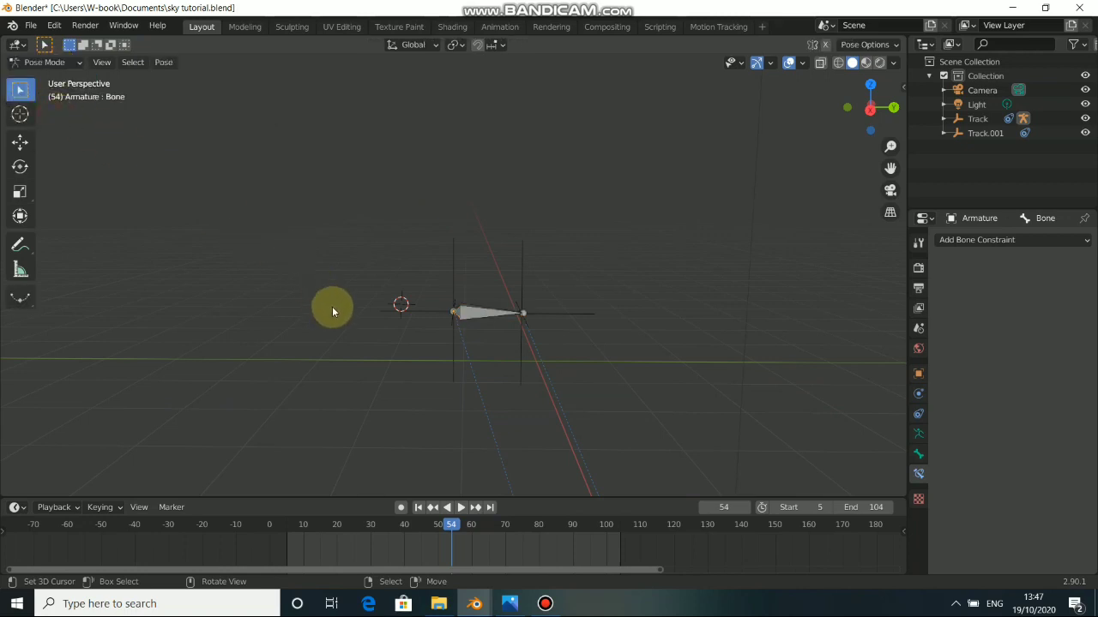
pyautogui.scroll(2, 591, 324)
pyautogui.scroll(2, 596, 343)
pyautogui.click(630, 390)
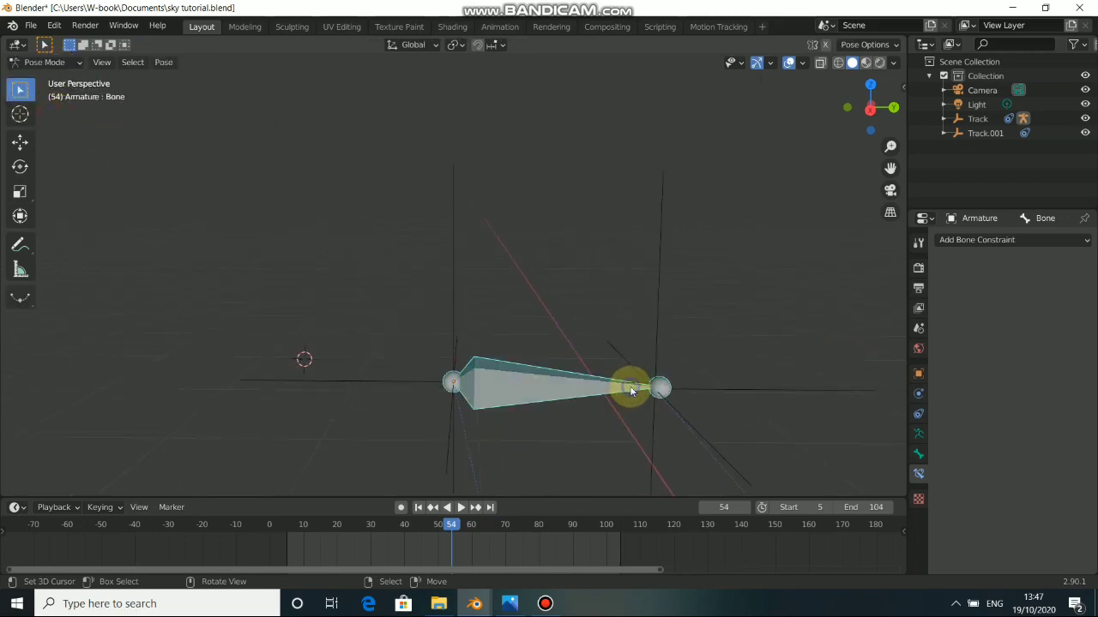
# Step: Add a Stretch To bone constraint to the selected bone with Track.001 as its target
pyautogui.moveTo(628, 390); pyautogui.dragTo(532, 315, button='middle')
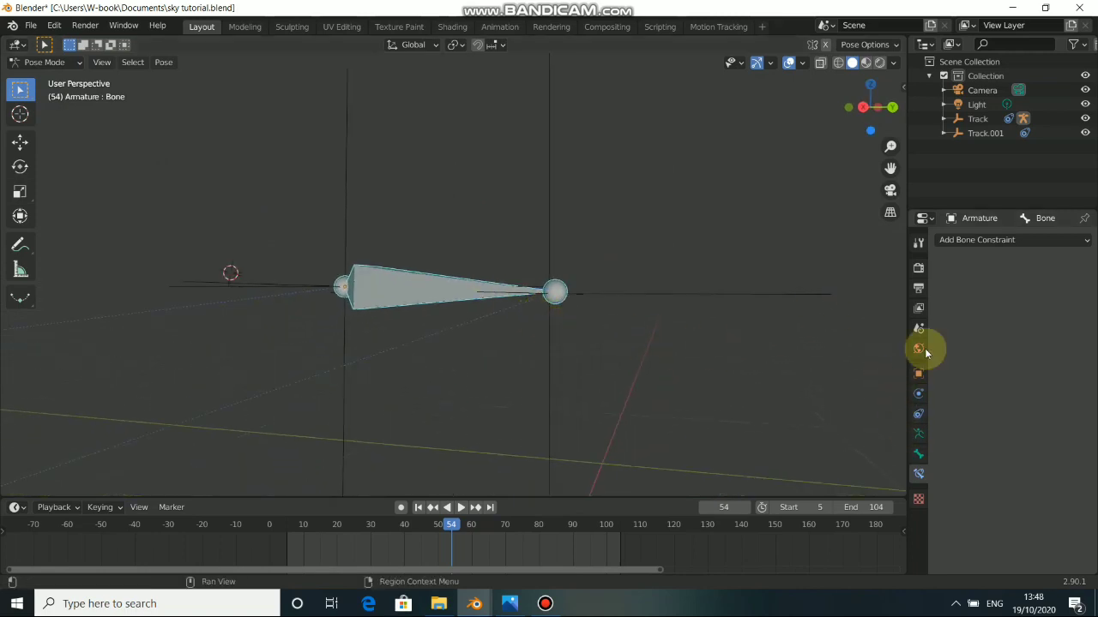
pyautogui.click(918, 454)
pyautogui.click(918, 471)
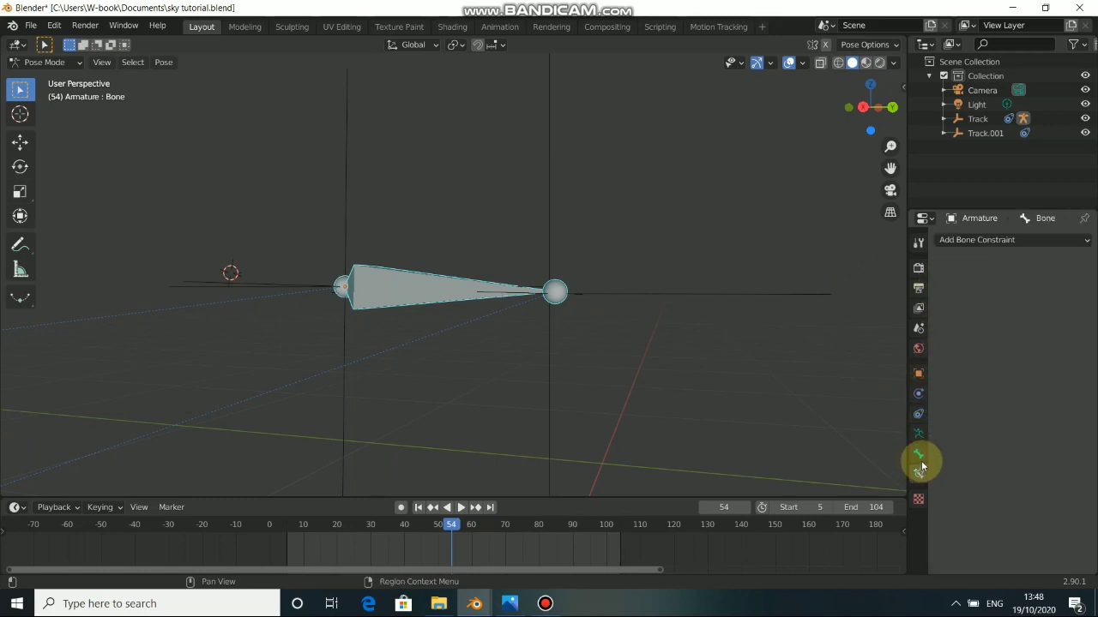
pyautogui.click(991, 240)
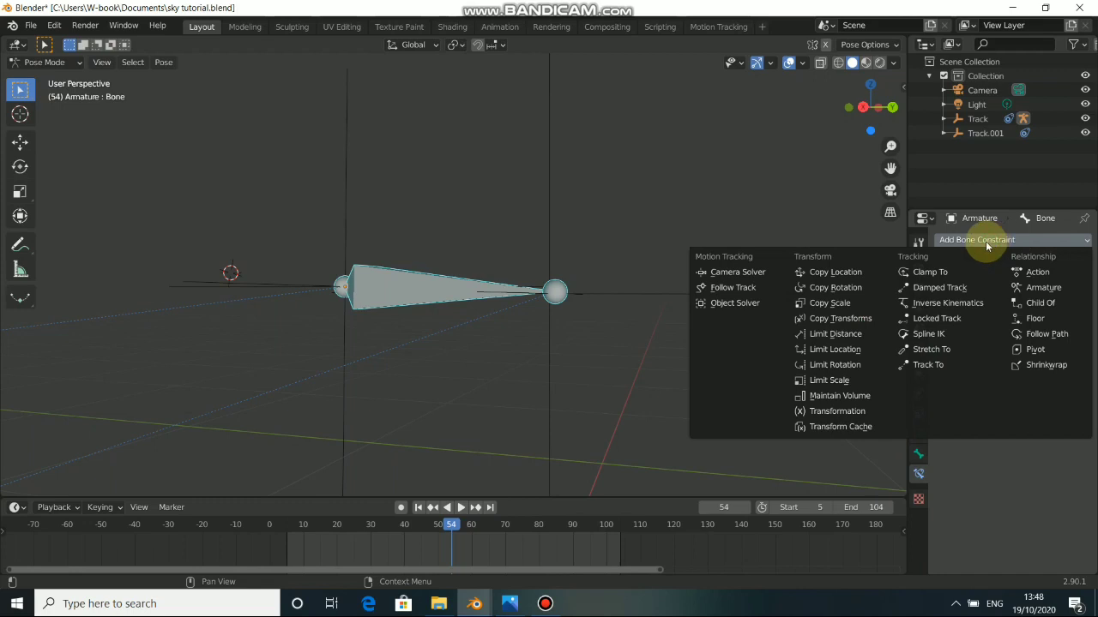
pyautogui.click(940, 350)
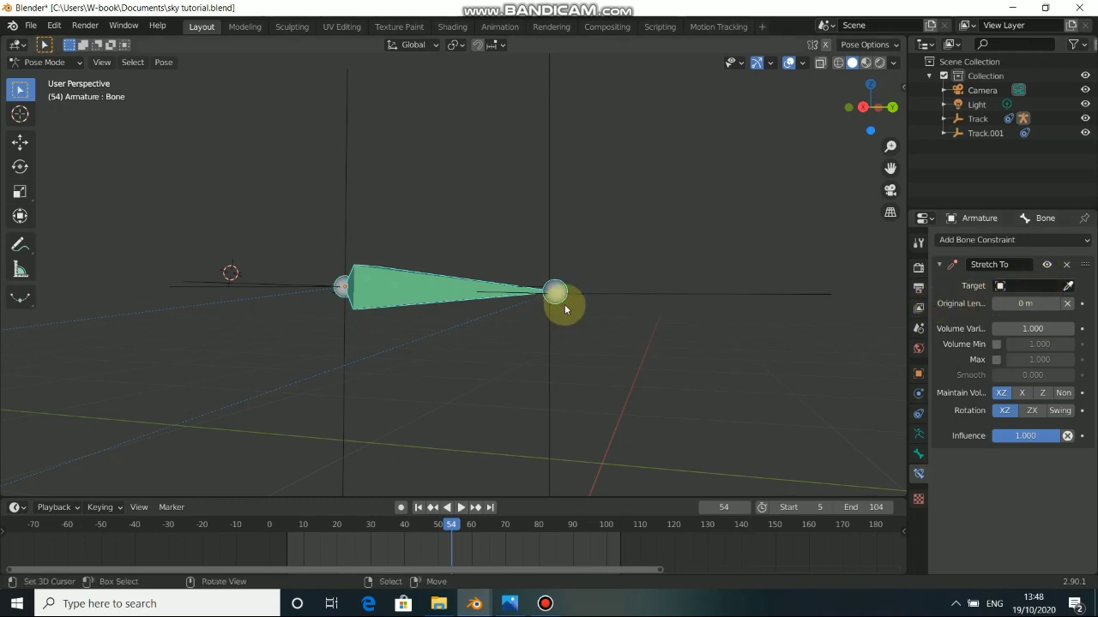
pyautogui.click(1037, 286)
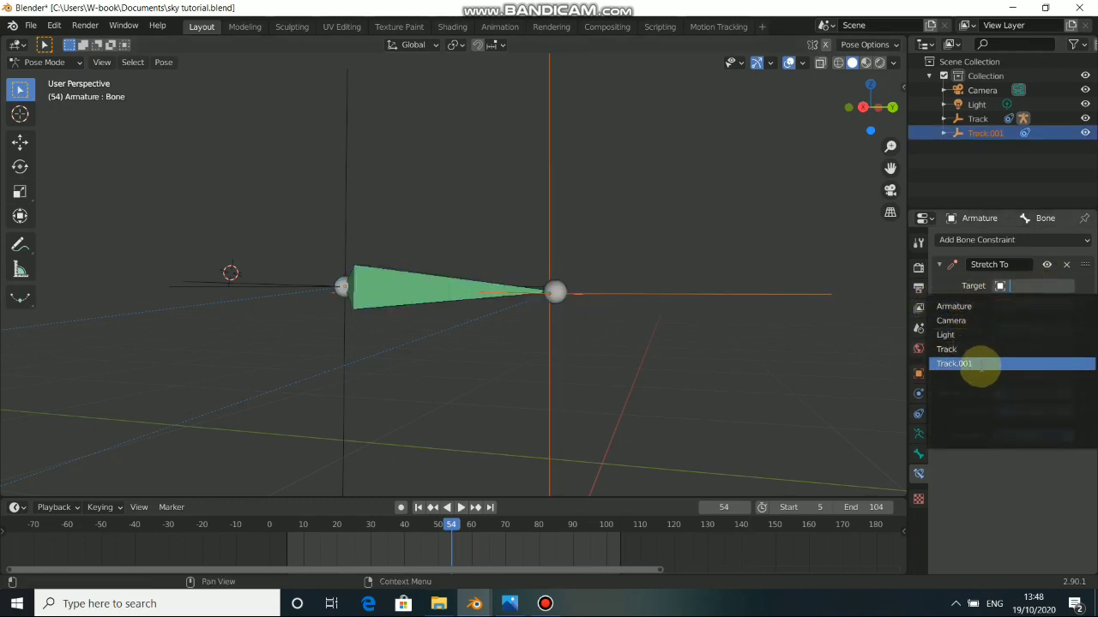
pyautogui.click(979, 366)
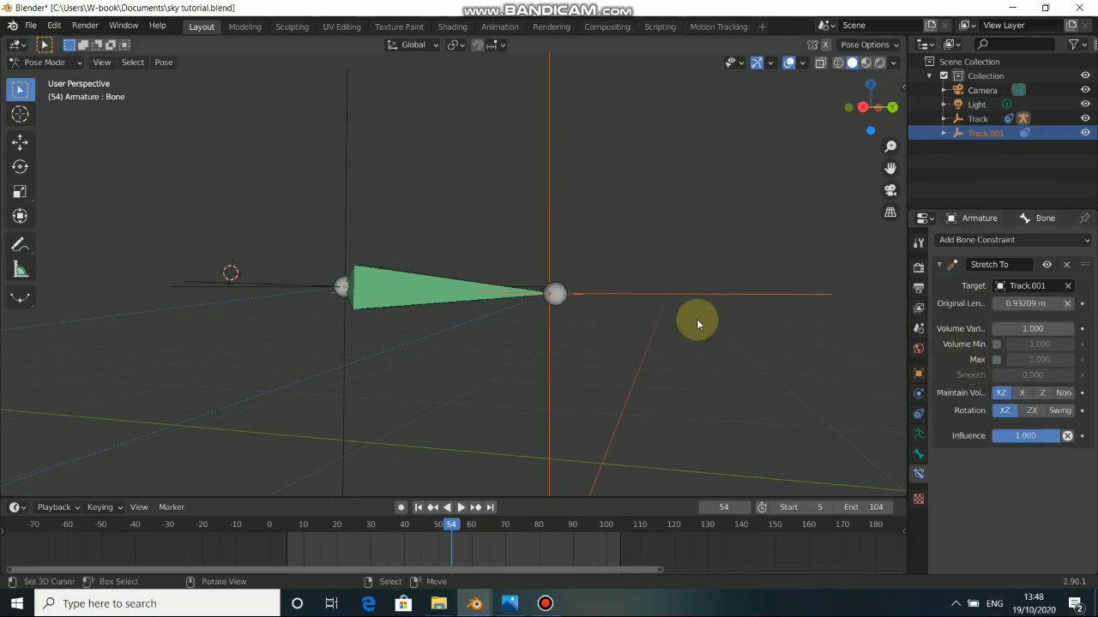
# Step: Play and scrub the animation in perspective and camera view to check that the bone stretches between the two empties
pyautogui.scroll(-4, 461, 386)
pyautogui.click(460, 508)
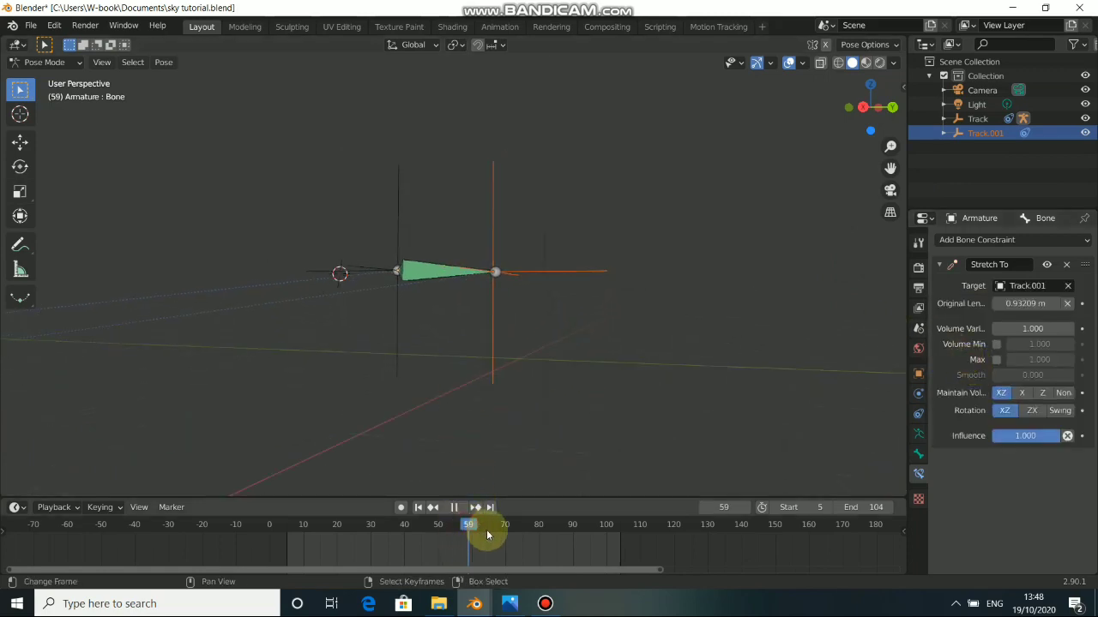
pyautogui.moveTo(567, 543); pyautogui.dragTo(455, 532)
pyautogui.press('space')
pyautogui.press('KP_0')
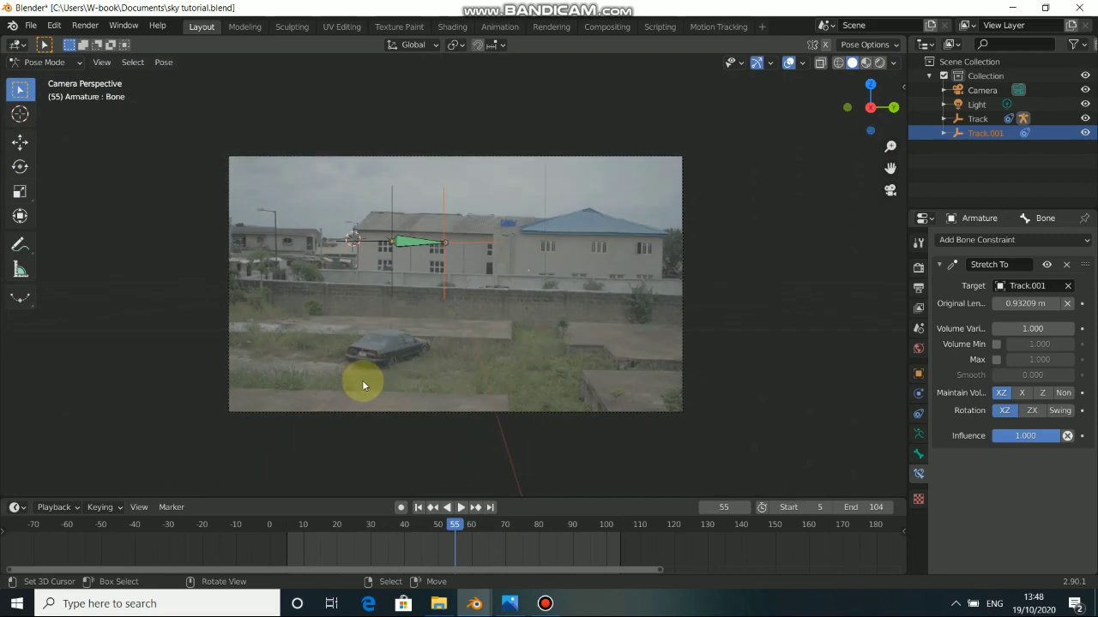
pyautogui.click(461, 506)
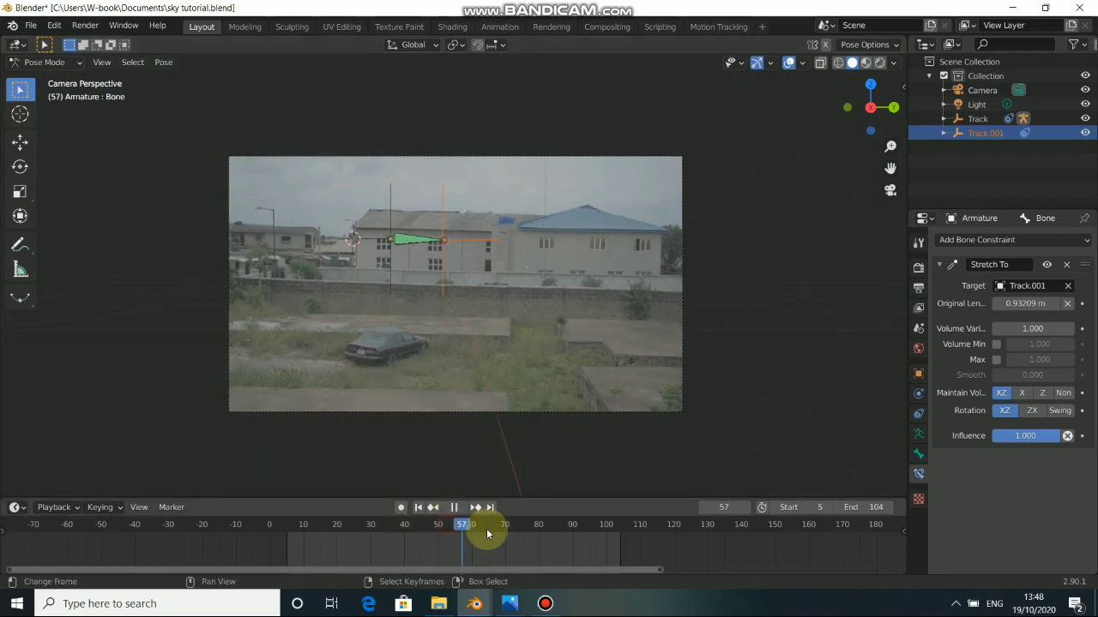
pyautogui.moveTo(573, 544); pyautogui.dragTo(323, 538)
pyautogui.press('space')
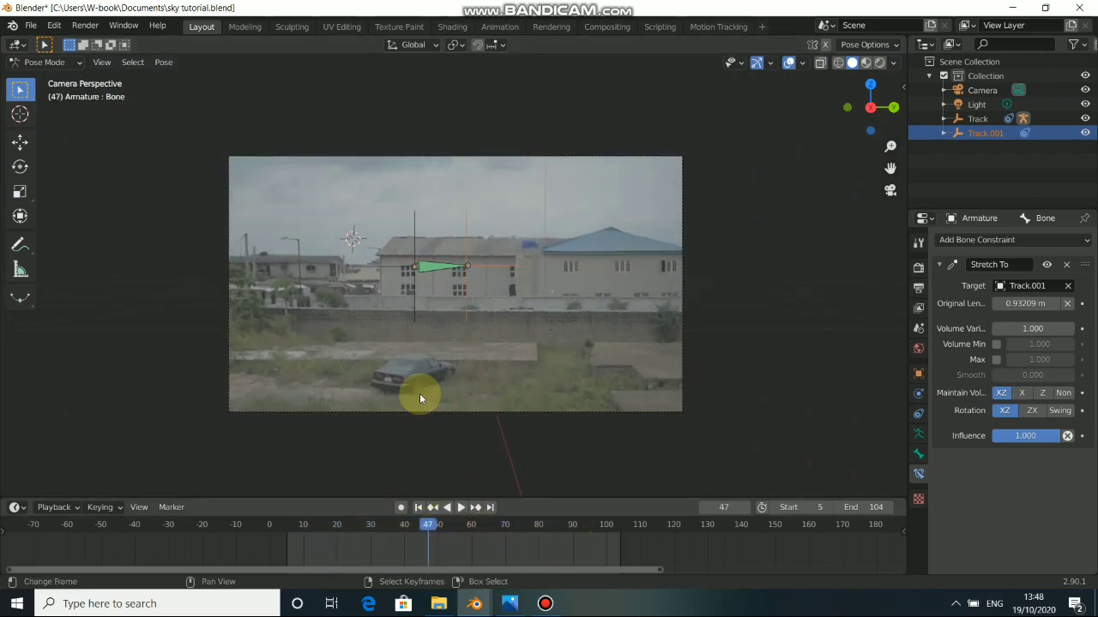
# Step: Put the armature in Edit Mode and frame its bone in a perspective view outside the camera
pyautogui.press('Tab')
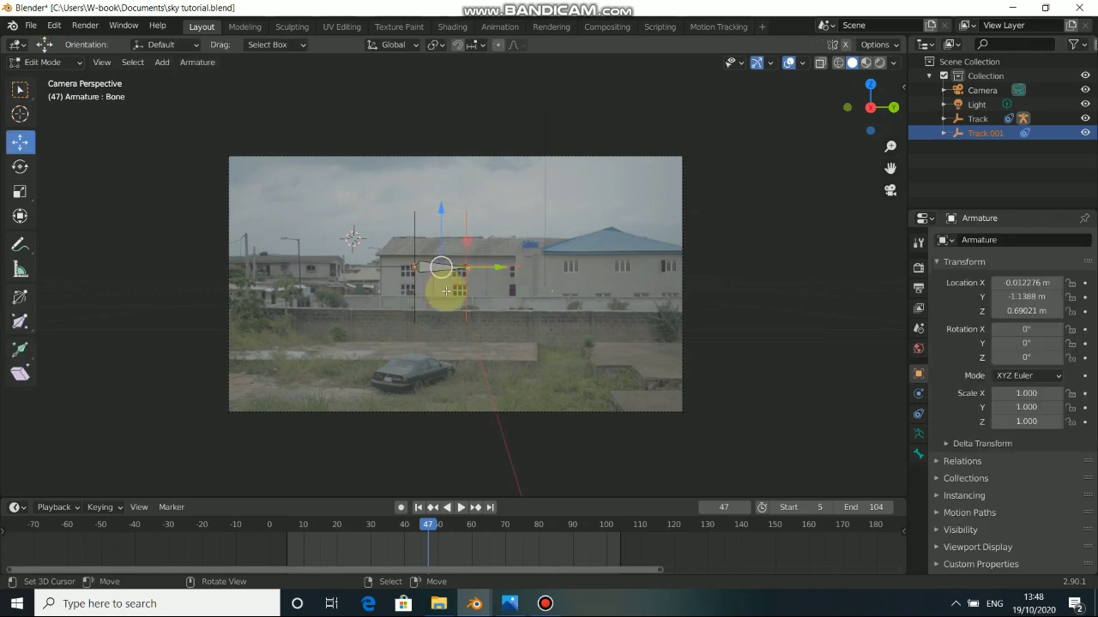
pyautogui.moveTo(437, 277); pyautogui.dragTo(464, 307, button='middle')
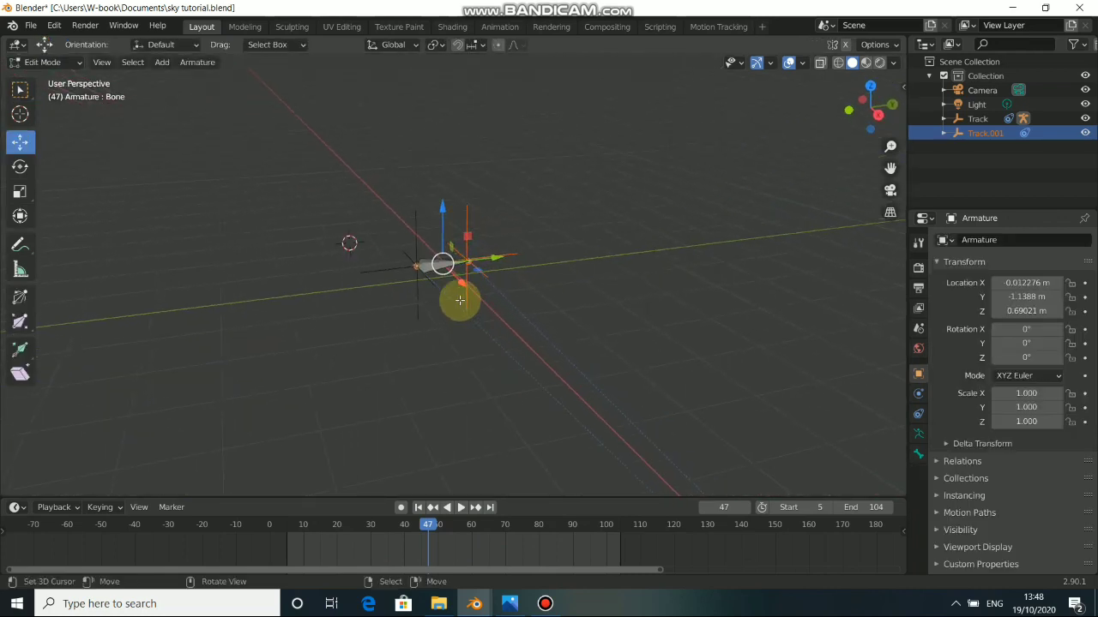
pyautogui.moveTo(429, 265)
pyautogui.mouseDown(button='middle')
pyautogui.moveTo(454, 269)
pyautogui.moveTo(435, 256)
pyautogui.moveTo(445, 265)
pyautogui.mouseUp(button='middle')
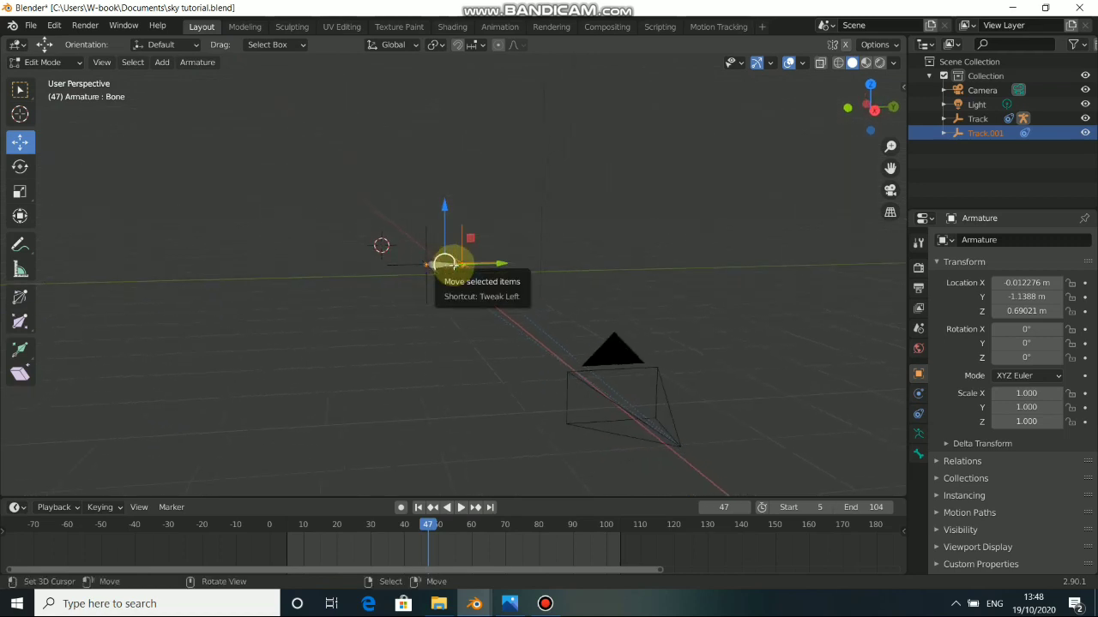
pyautogui.scroll(5, 380, 262)
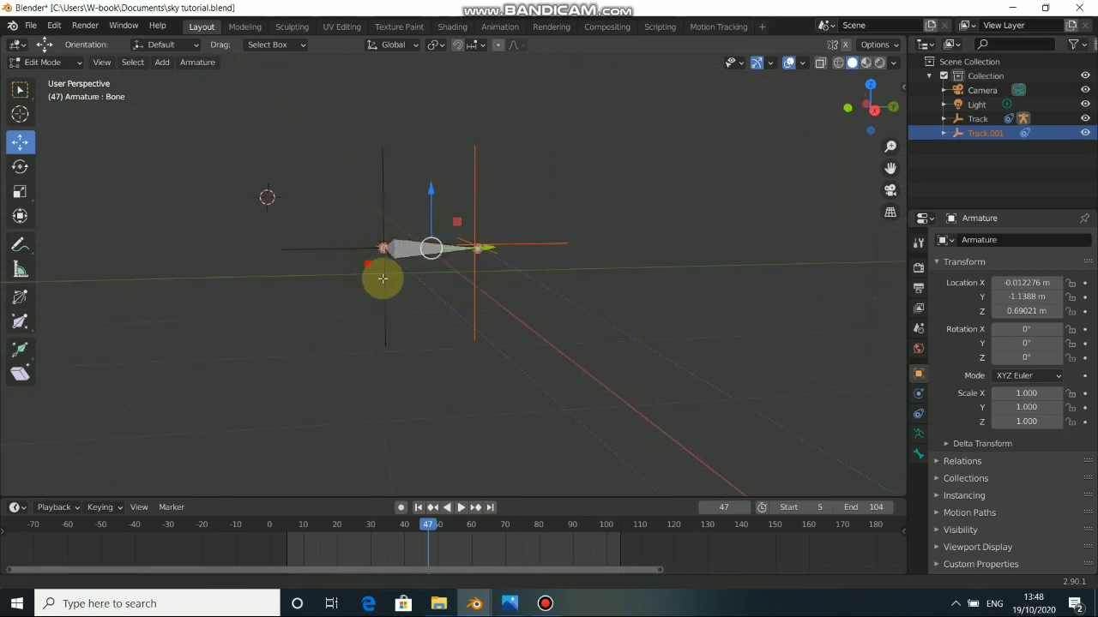
pyautogui.press('KP_Decimal')
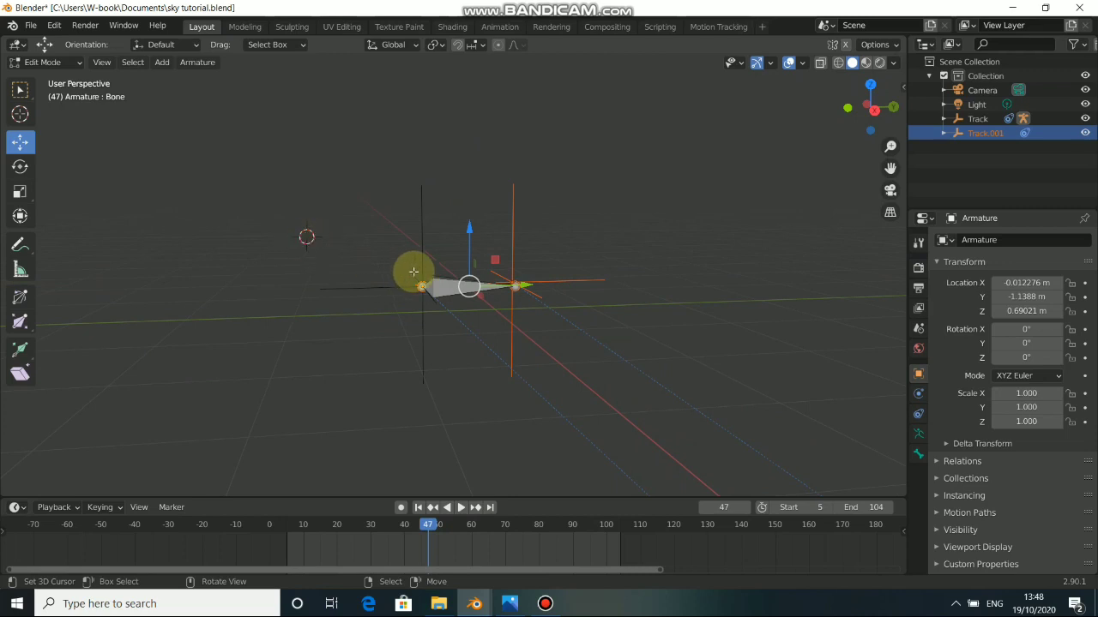
pyautogui.hotkey('ctrl', 'Tab')
pyautogui.hotkey('ctrl', 'Tab')
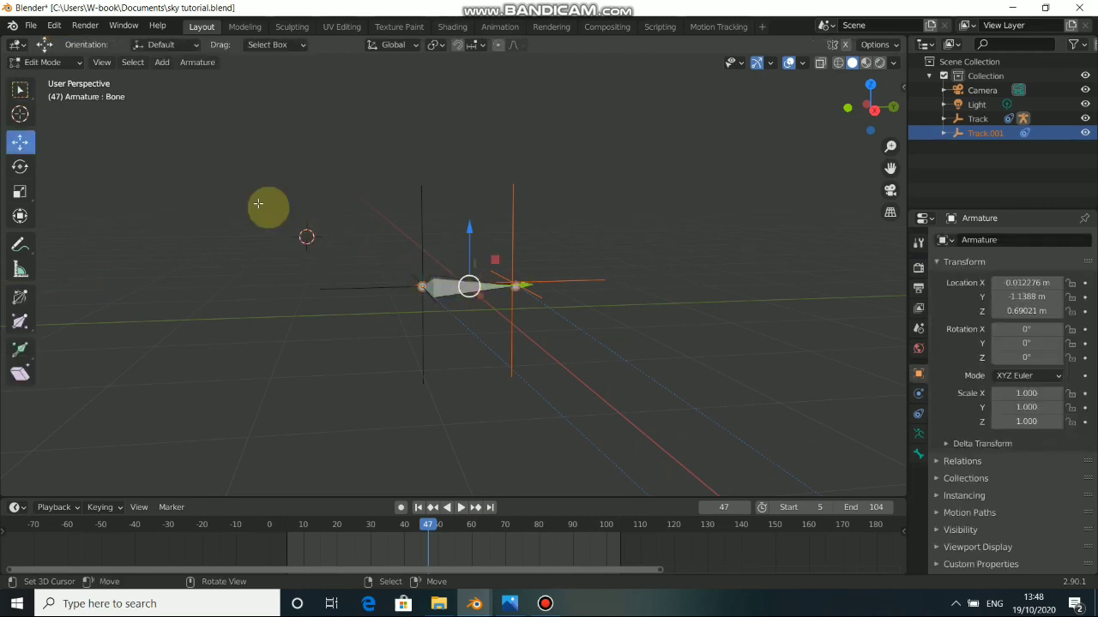
# Step: Return the armature to Object Mode, select it and snap the 3D cursor to it
pyautogui.click(55, 66)
pyautogui.click(43, 81)
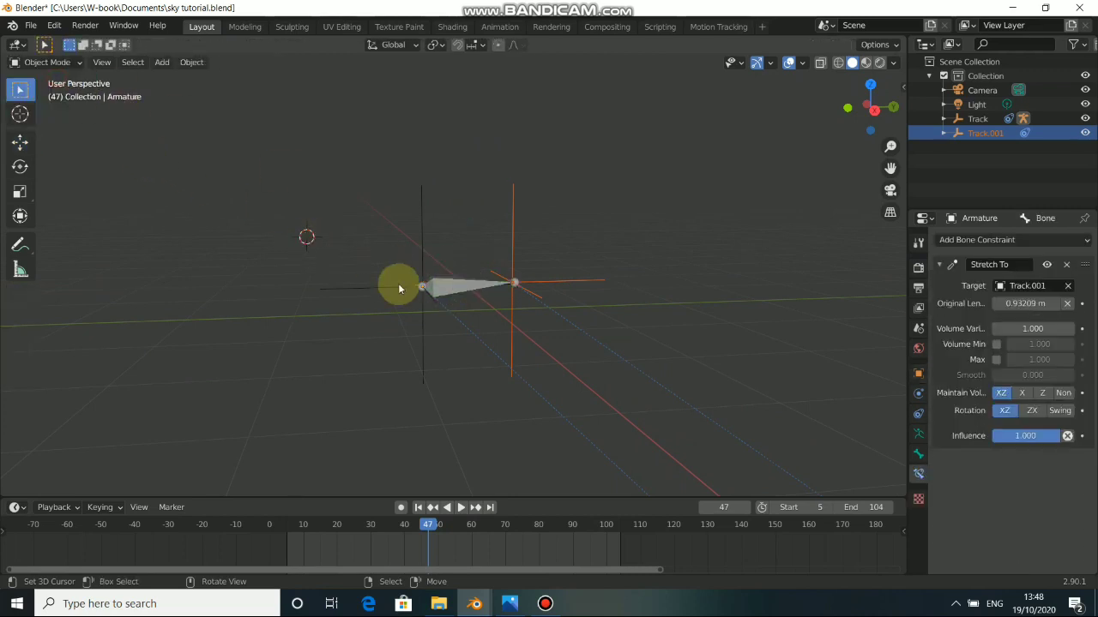
pyautogui.click(445, 289)
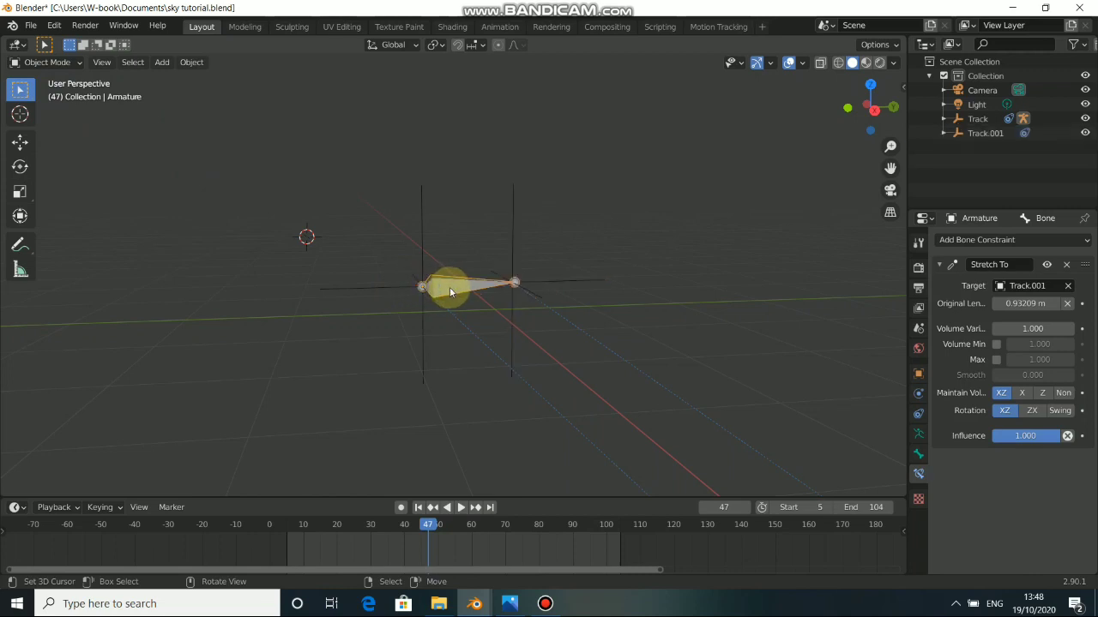
pyautogui.hotkey('shift', 's')
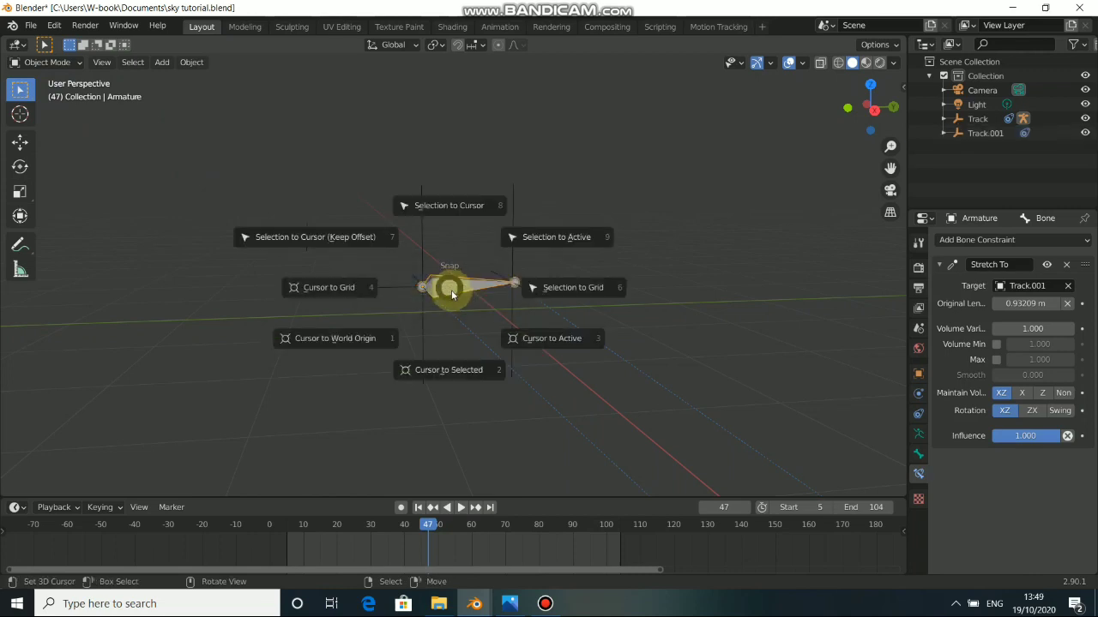
pyautogui.click(448, 369)
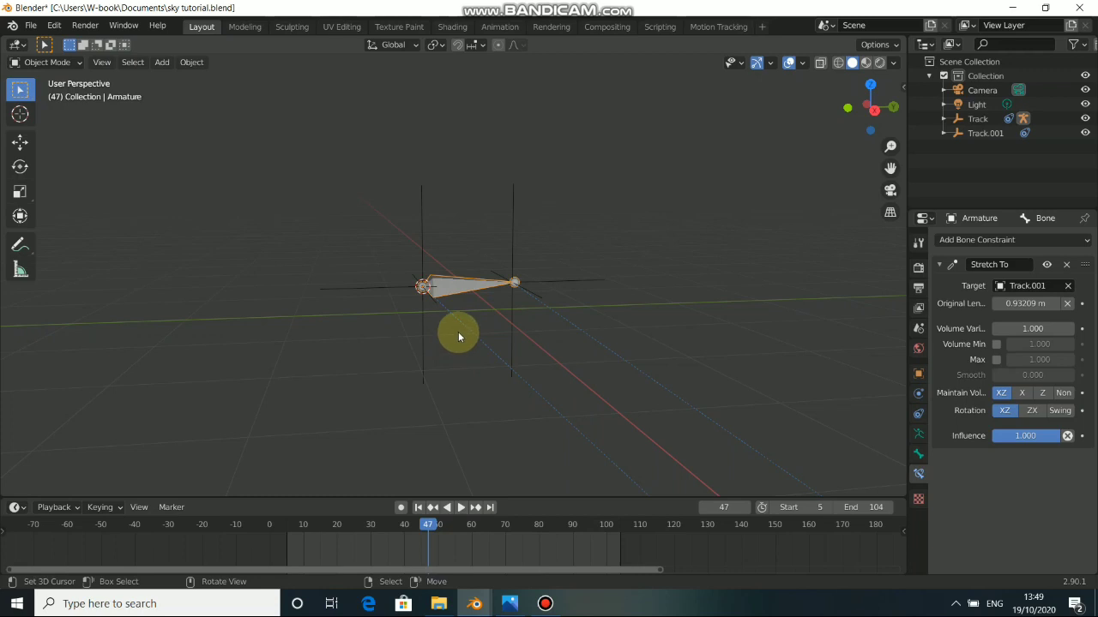
# Step: Import scenic-view-of-mountain-during-daytime-2460496.jpg from the TEXTURE folder as an image plane
pyautogui.hotkey('shift', 'a')
pyautogui.moveTo(458, 332)
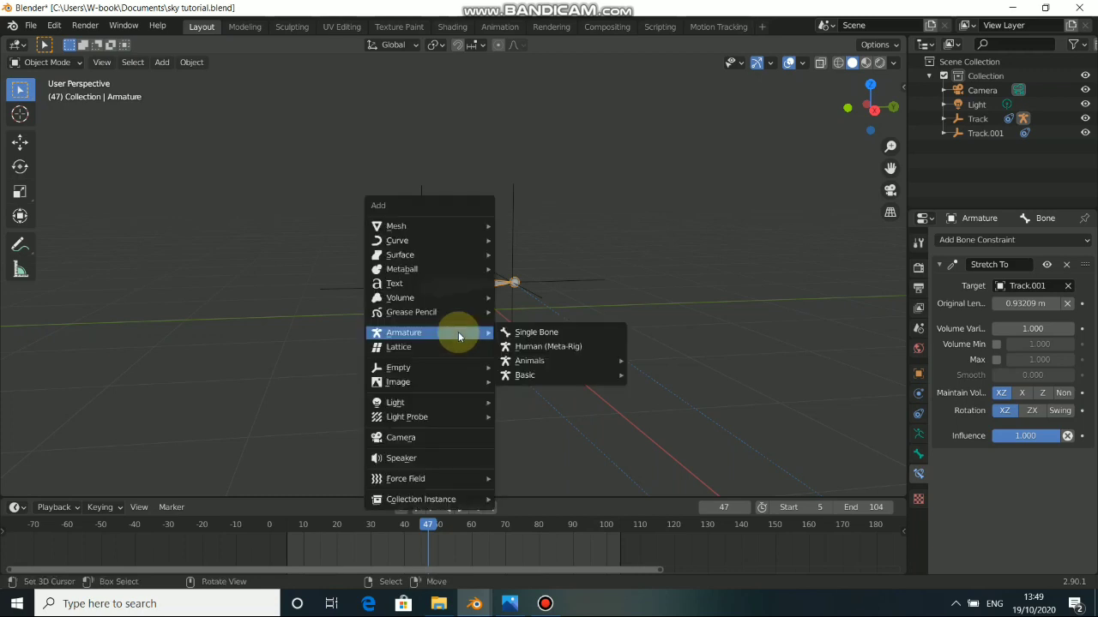
pyautogui.moveTo(399, 382)
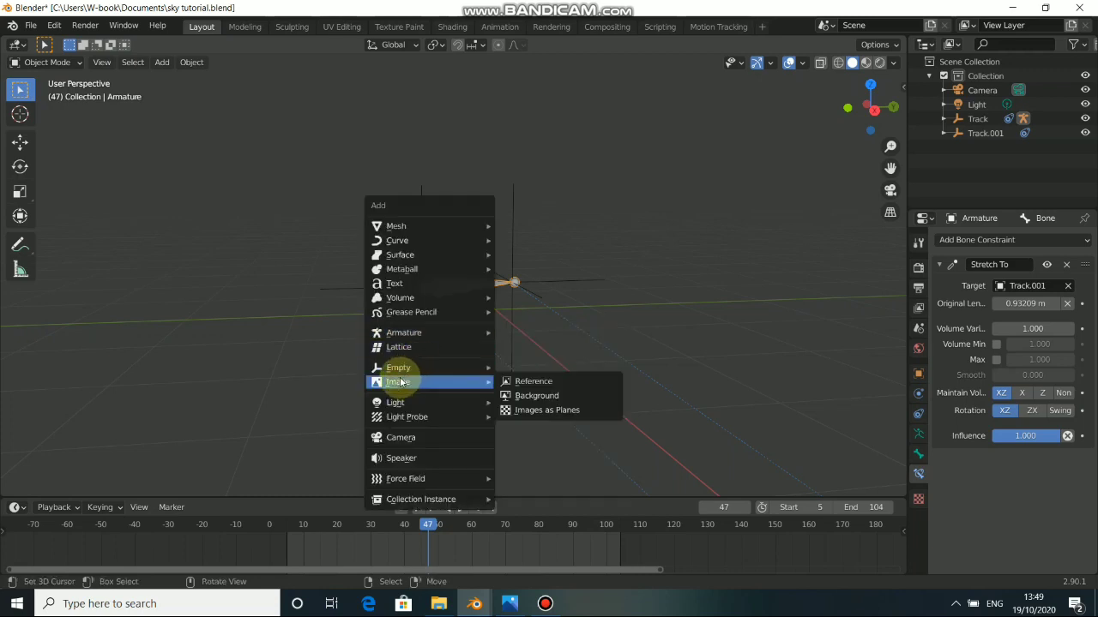
pyautogui.click(532, 413)
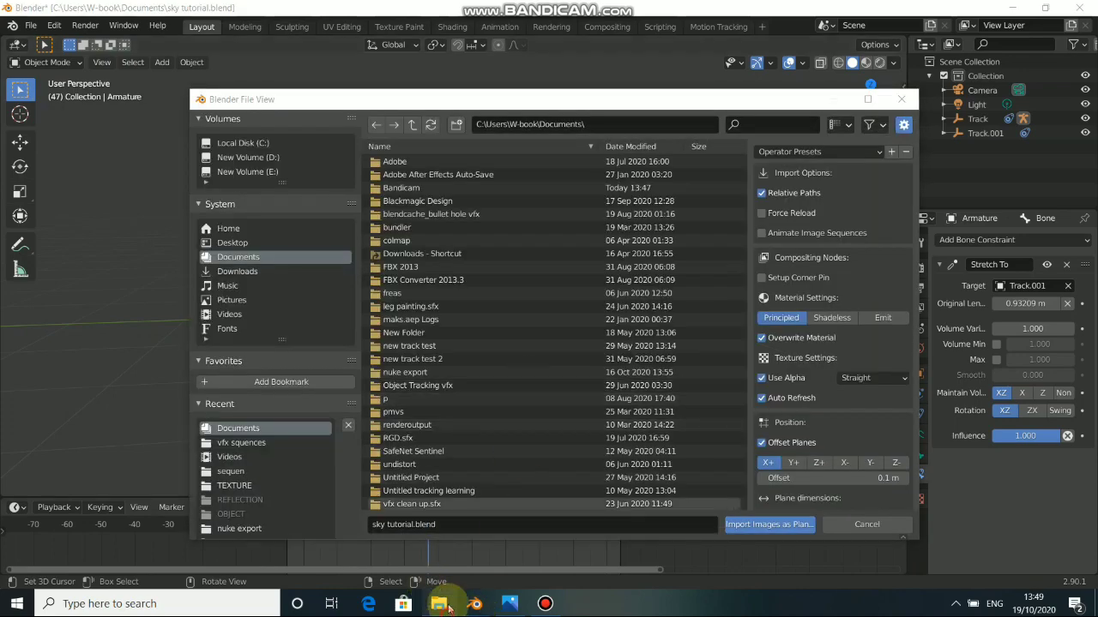
pyautogui.click(438, 604)
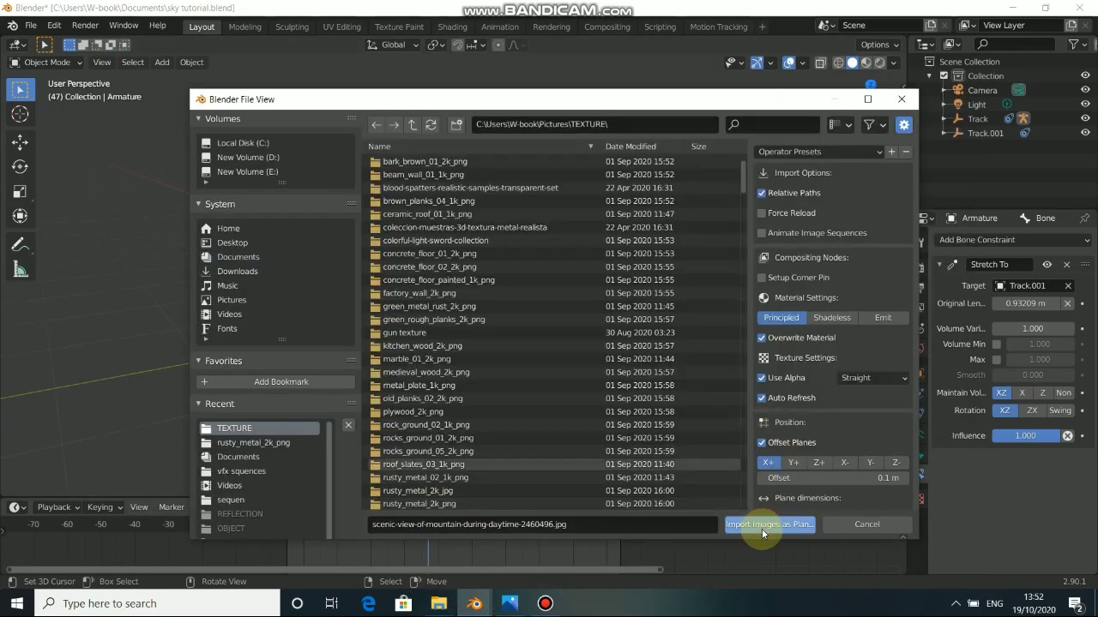
pyautogui.click(764, 525)
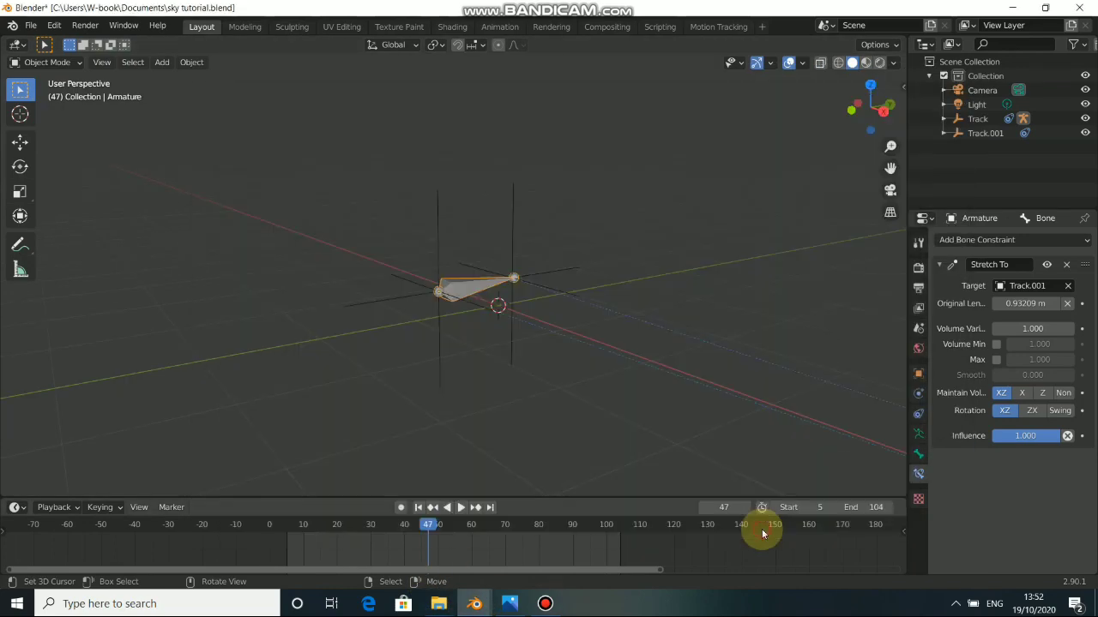
# Step: Switch the viewport to Material Preview shading to display the imported image on its plane
pyautogui.moveTo(499, 323)
pyautogui.mouseDown(button='middle')
pyautogui.moveTo(348, 326)
pyautogui.moveTo(529, 333)
pyautogui.moveTo(515, 326)
pyautogui.mouseUp(button='middle')
pyautogui.scroll(3, 510, 329)
pyautogui.scroll(-3, 512, 334)
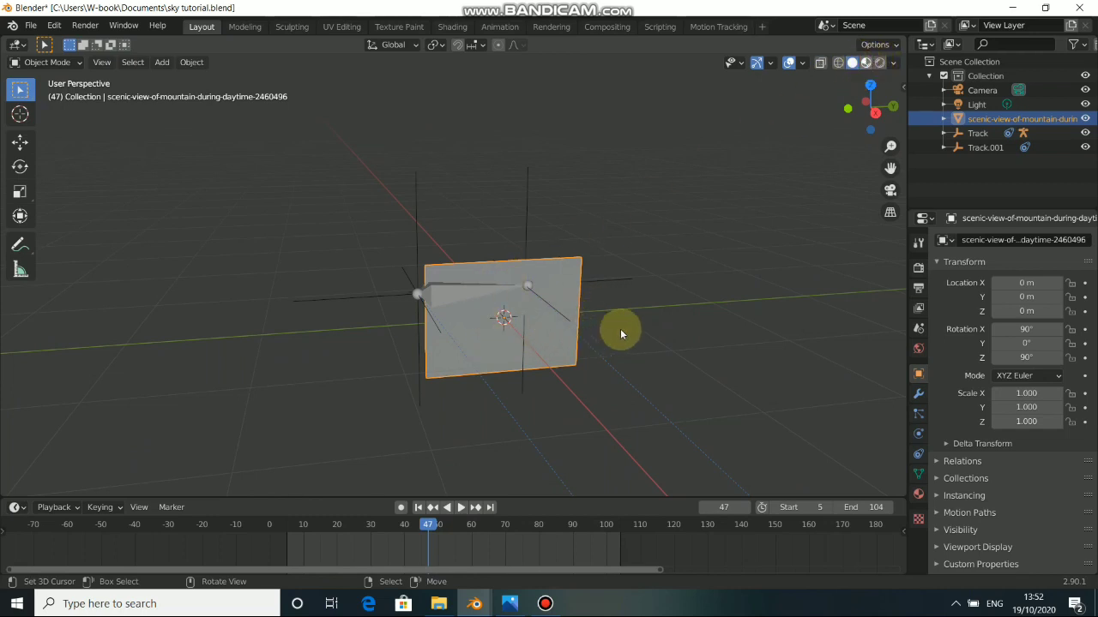
pyautogui.press('z')
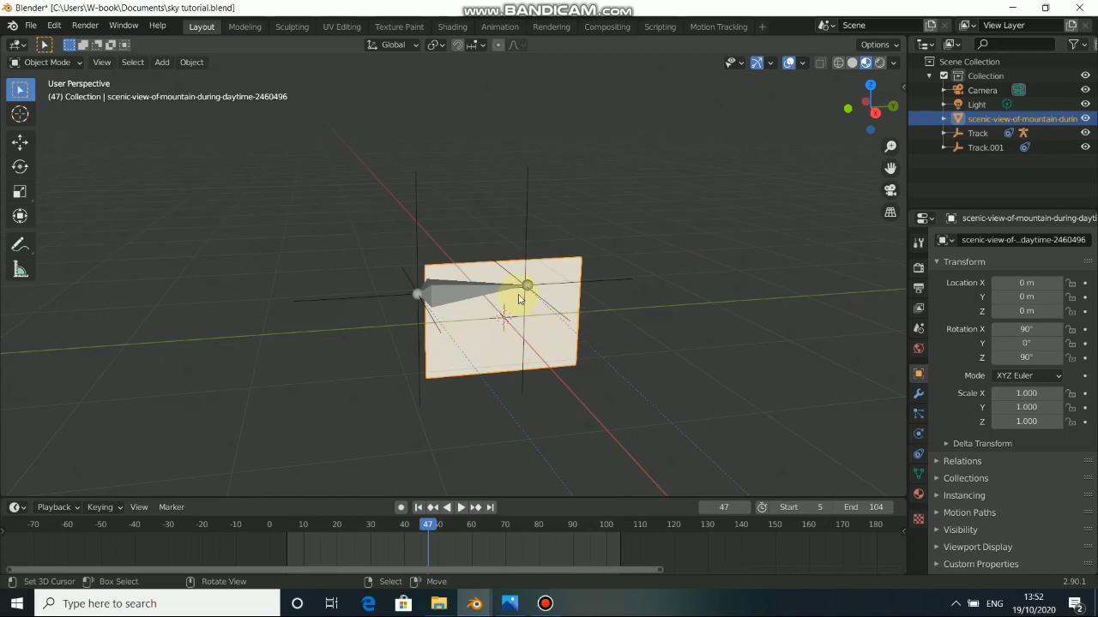
pyautogui.moveTo(517, 305); pyautogui.dragTo(407, 330, button='middle')
pyautogui.scroll(3, 550, 302)
pyautogui.scroll(-2, 429, 323)
# Step: Scale the image plane in camera view by about 9.478 so it covers the whole camera frame
pyautogui.press('KP_0')
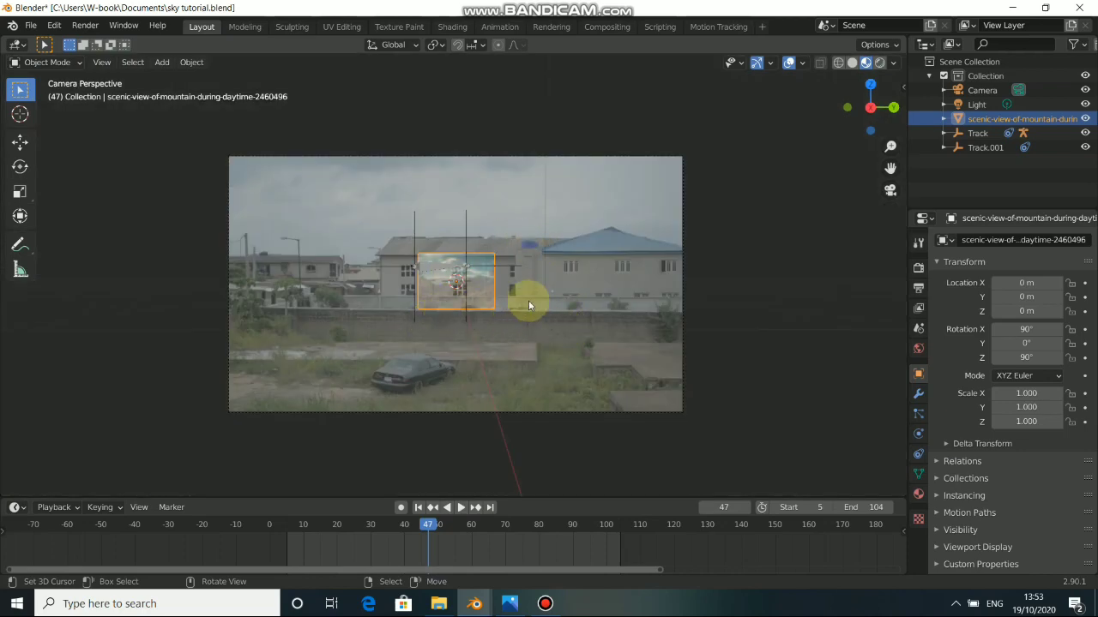
pyautogui.press('s')
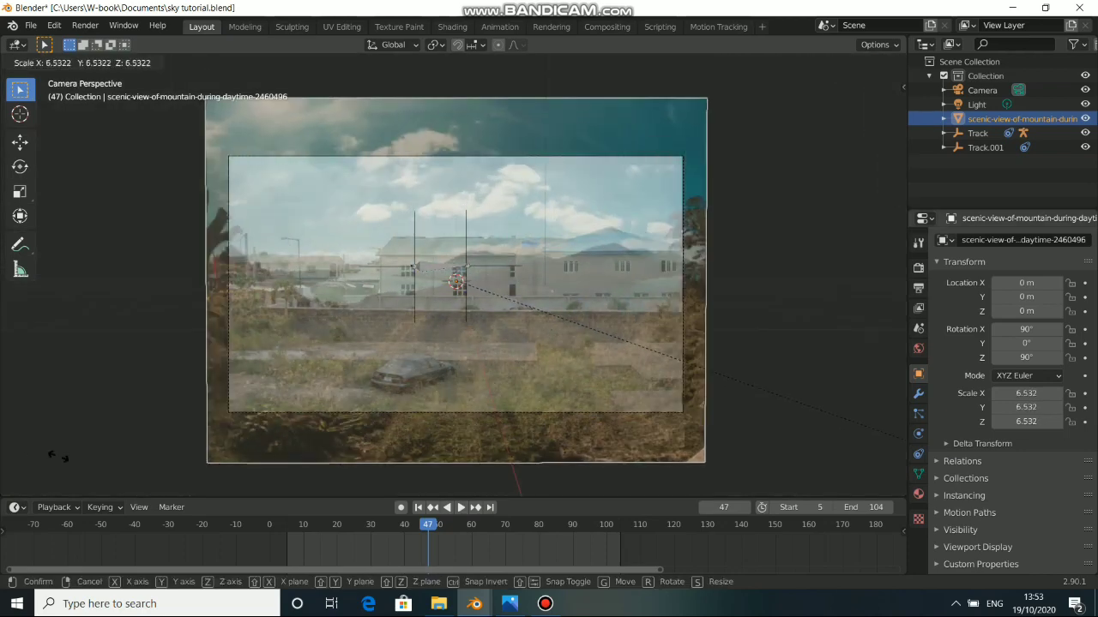
pyautogui.click(265, 240)
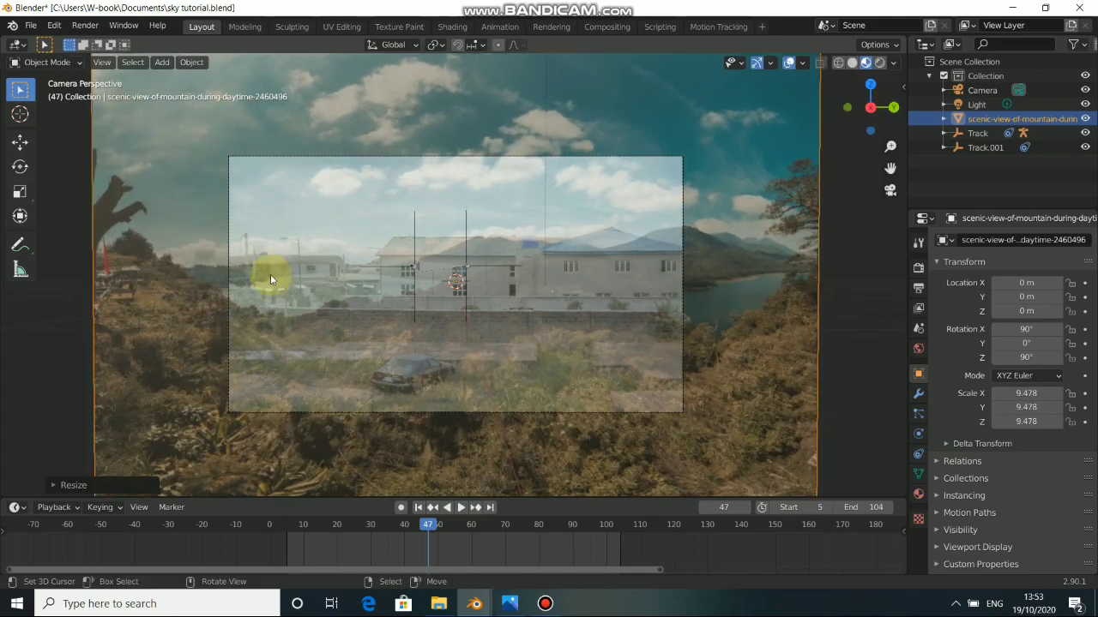
pyautogui.scroll(-3, 263, 310)
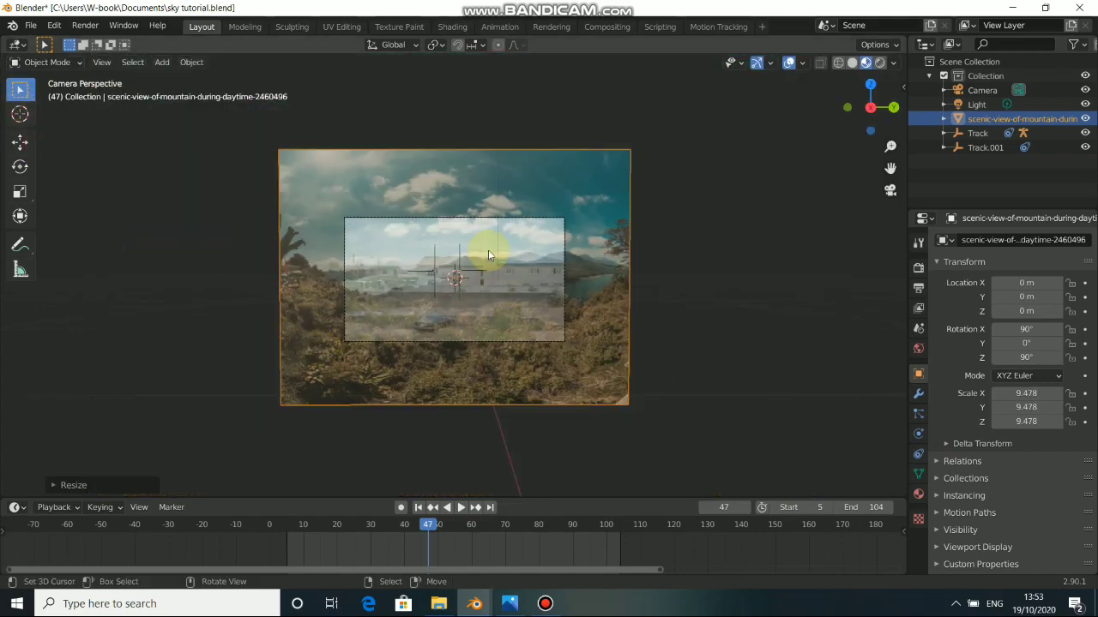
pyautogui.moveTo(417, 239); pyautogui.dragTo(201, 212, button='middle')
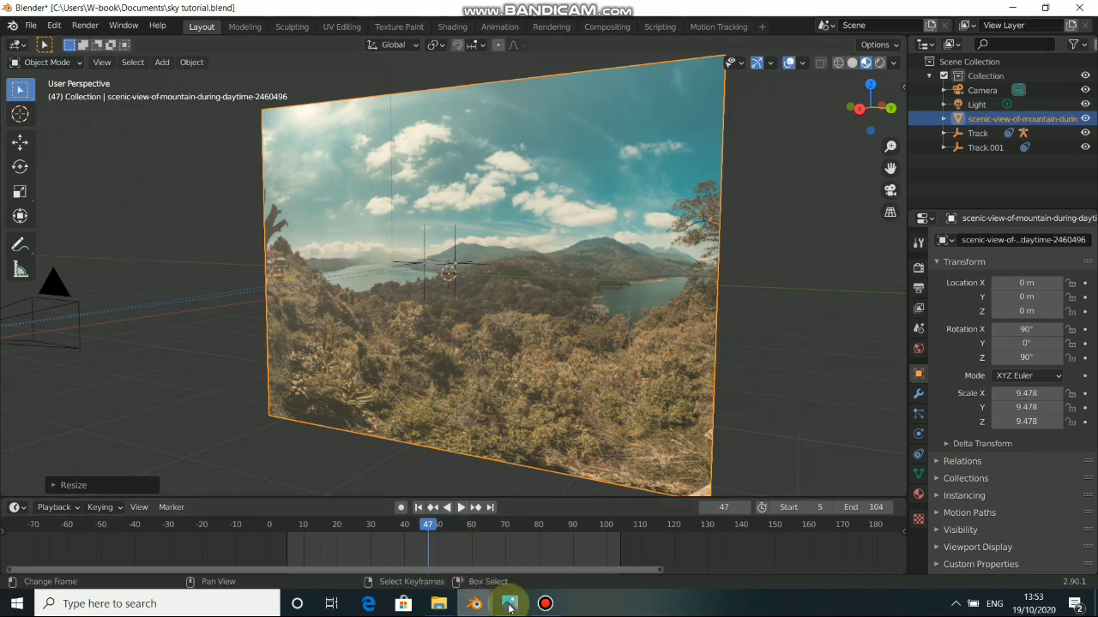
pyautogui.click(544, 604)
pyautogui.click(387, 371)
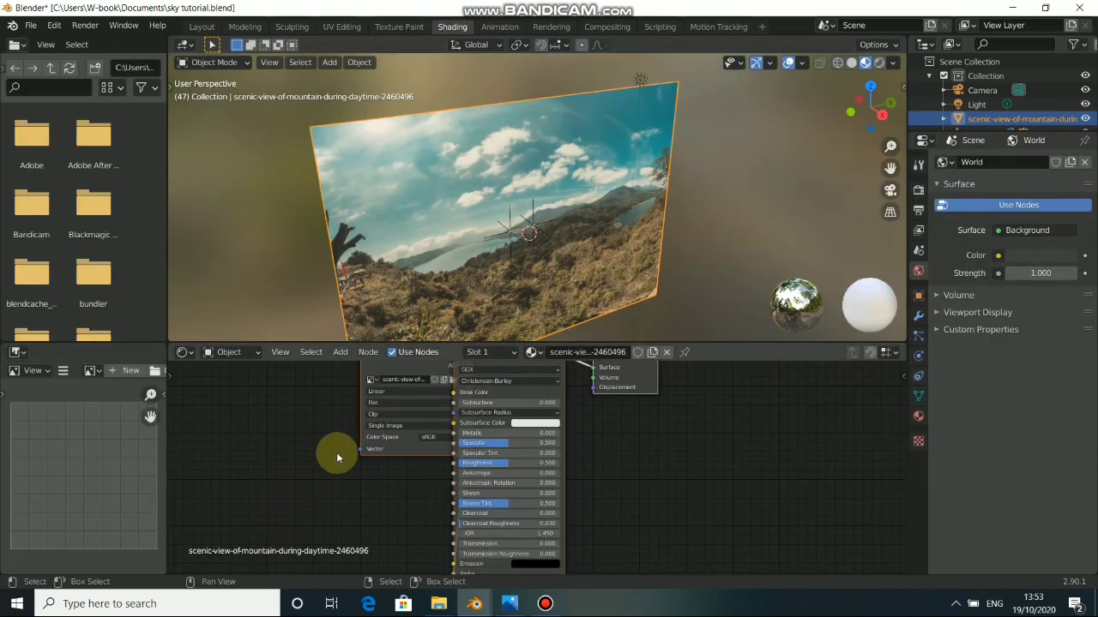
# Step: Delete the plane material's Principled BSDF and connect the image texture's Color directly to the Material Output's Surface in the Shading workspace
pyautogui.moveTo(336, 452); pyautogui.dragTo(331, 489, button='middle')
pyautogui.moveTo(391, 397); pyautogui.dragTo(273, 431)
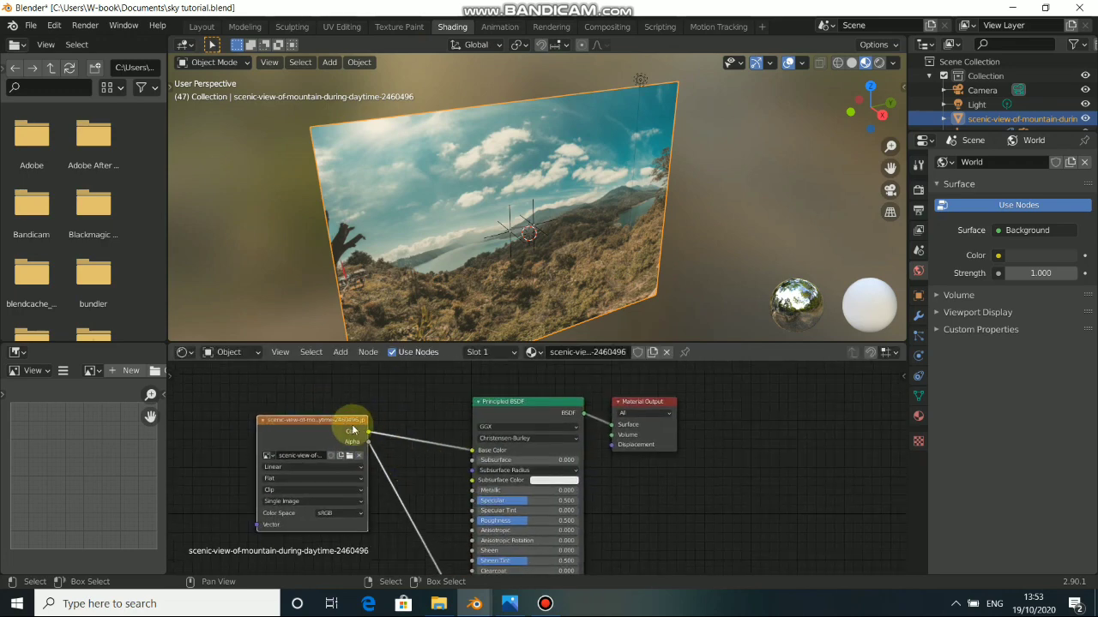
pyautogui.moveTo(357, 430); pyautogui.dragTo(354, 443)
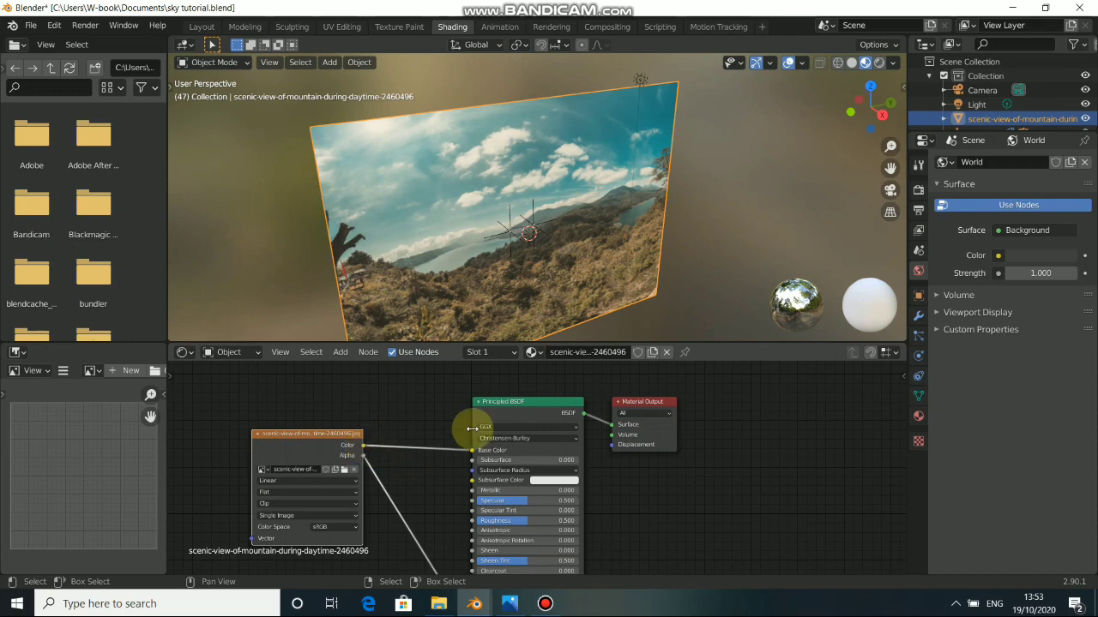
pyautogui.click(524, 413)
pyautogui.press('x')
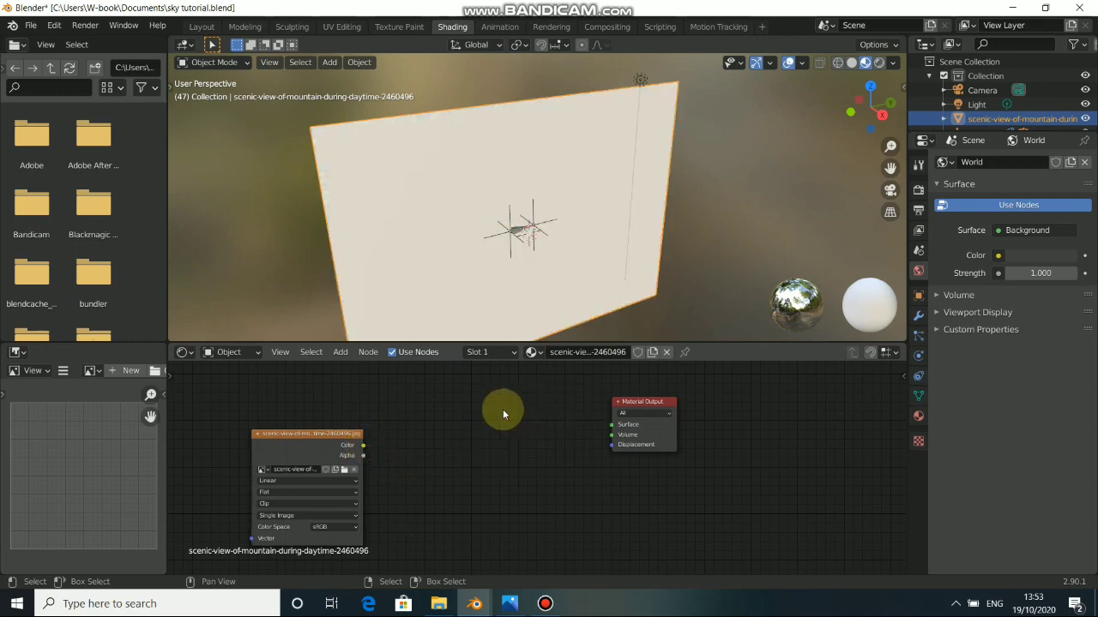
pyautogui.moveTo(364, 446); pyautogui.dragTo(610, 425)
pyautogui.moveTo(266, 436); pyautogui.dragTo(395, 416)
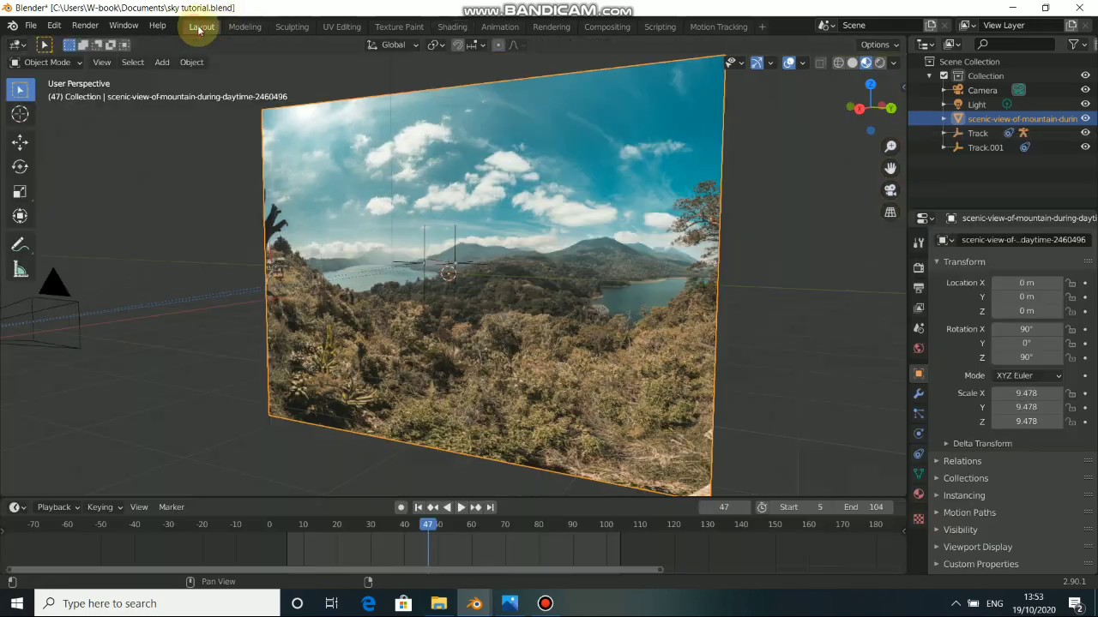
# Step: Return to the Layout workspace and set the Eevee render samples to 1
pyautogui.click(202, 27)
pyautogui.press('KP_0')
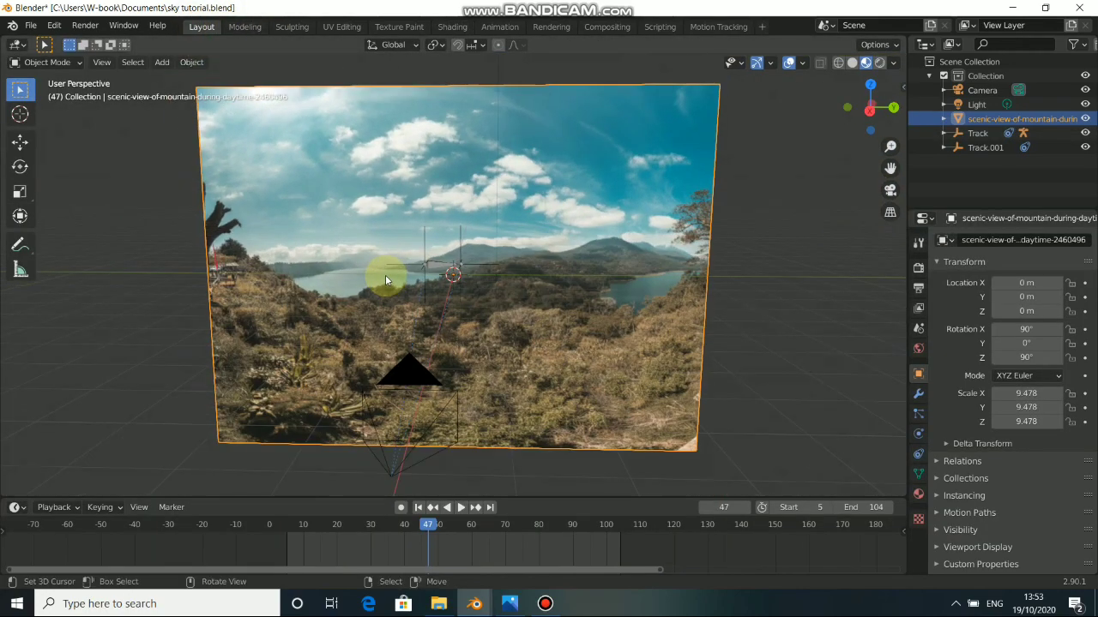
pyautogui.scroll(4, 489, 258)
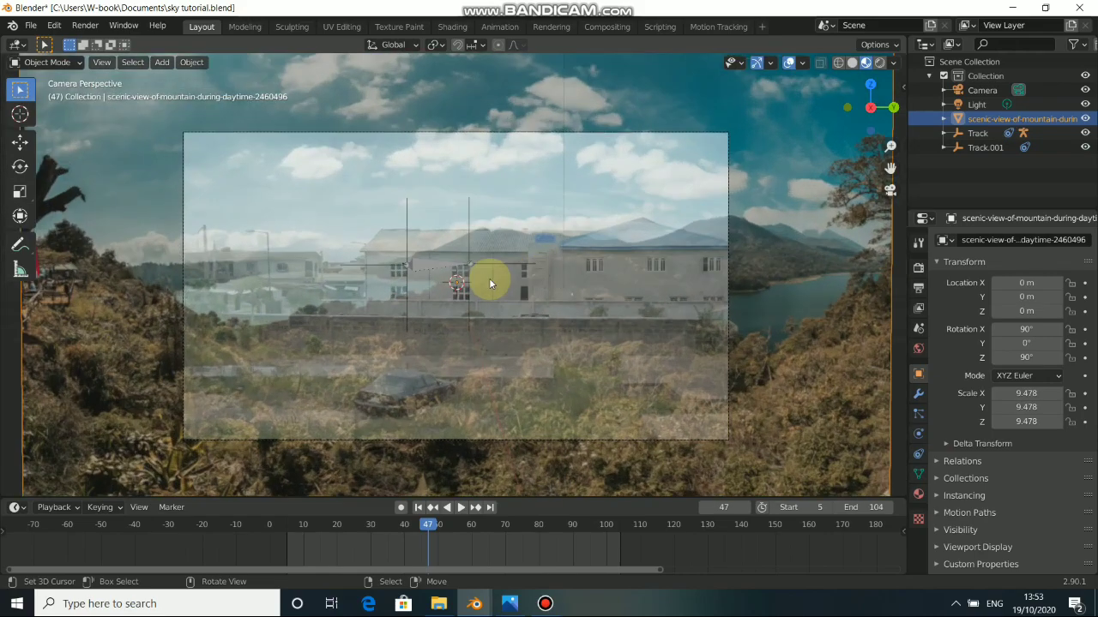
pyautogui.scroll(-2, 429, 291)
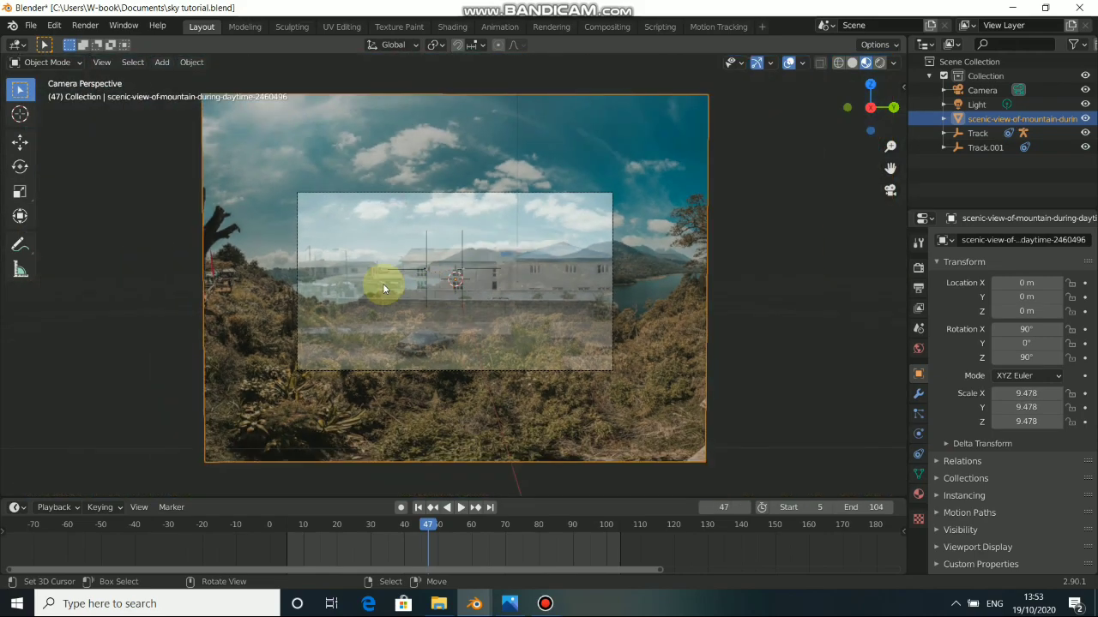
pyautogui.moveTo(383, 289)
pyautogui.mouseDown(button='middle')
pyautogui.moveTo(429, 296)
pyautogui.moveTo(392, 257)
pyautogui.moveTo(211, 265)
pyautogui.moveTo(436, 269)
pyautogui.moveTo(481, 314)
pyautogui.moveTo(221, 265)
pyautogui.moveTo(368, 269)
pyautogui.moveTo(389, 283)
pyautogui.mouseUp(button='middle')
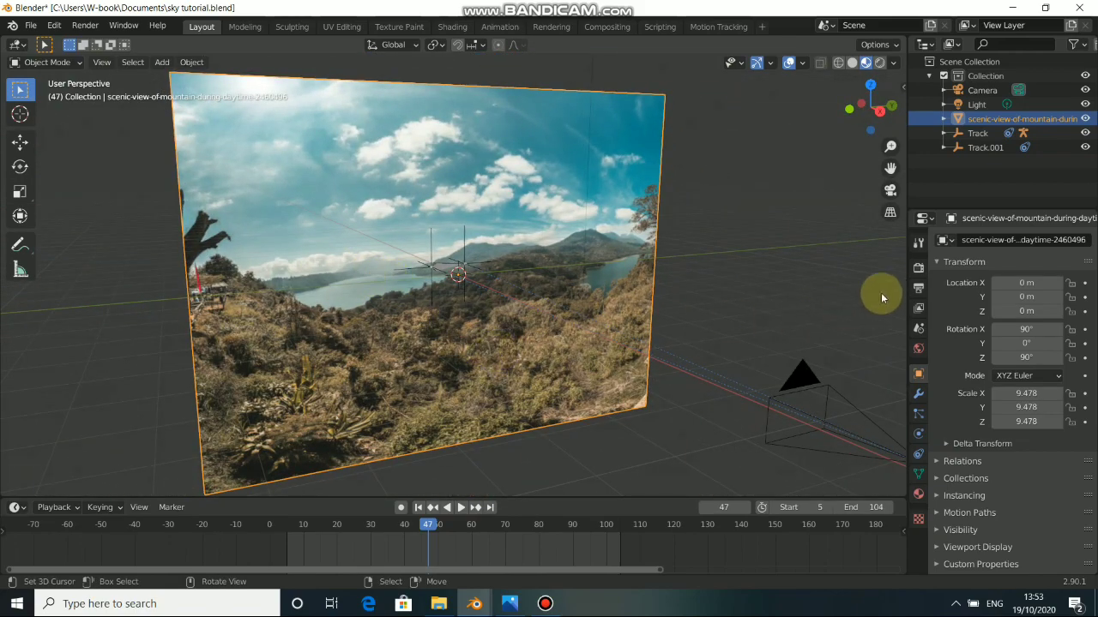
pyautogui.click(919, 267)
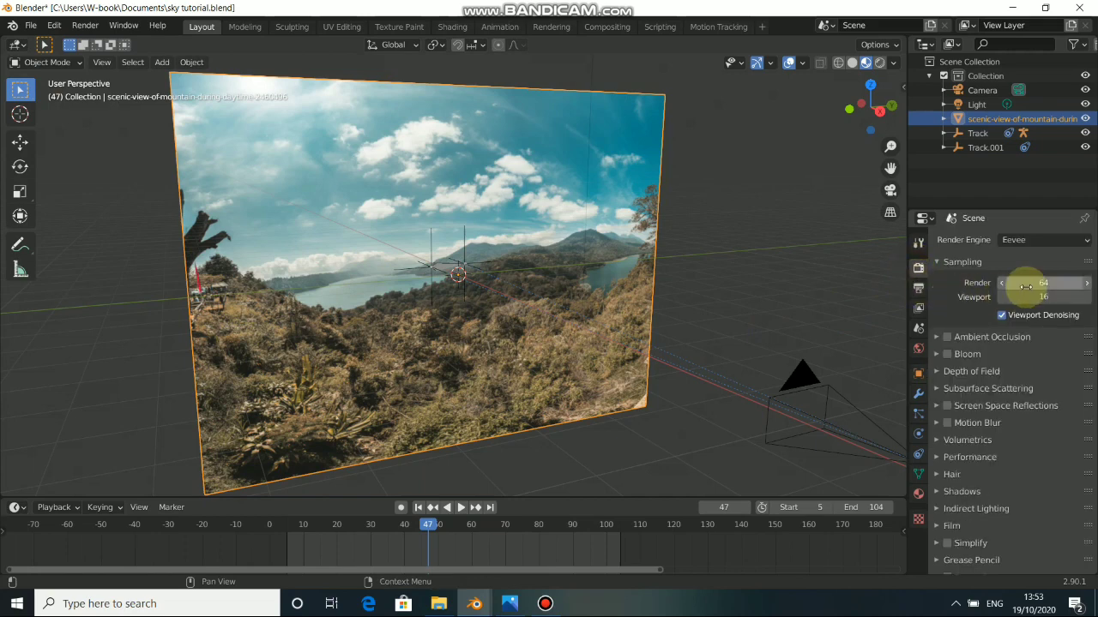
pyautogui.press('Return')
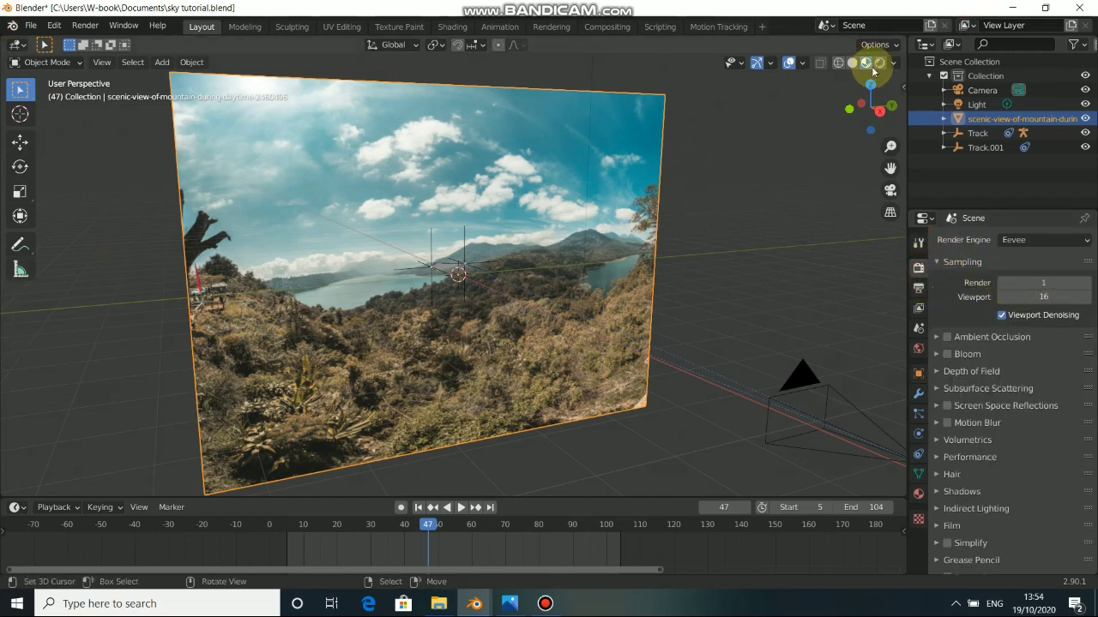
# Step: Scrub the animation around frame 47 in camera view to compare the image plane's motion with the footage
pyautogui.moveTo(372, 321); pyautogui.dragTo(359, 316, button='middle')
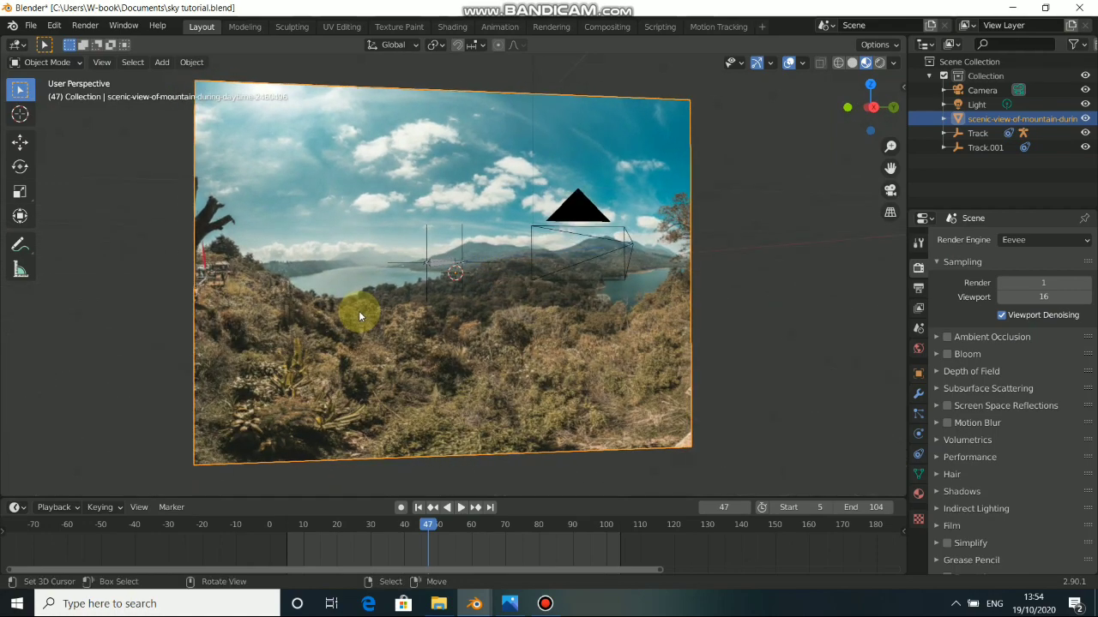
pyautogui.press('KP_0')
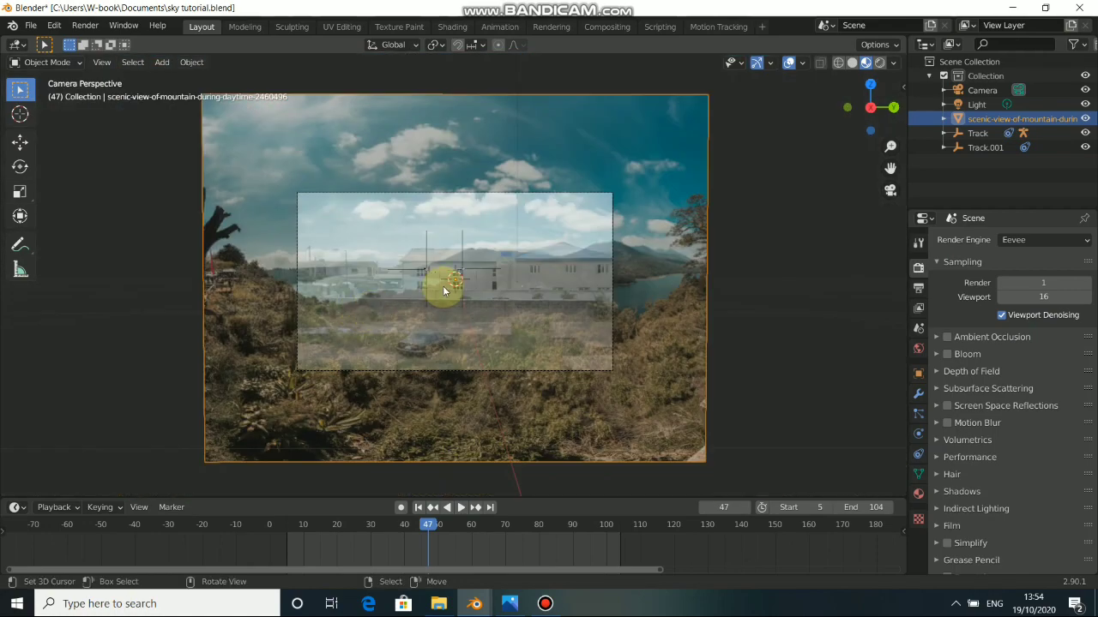
pyautogui.click(544, 603)
pyautogui.click(356, 343)
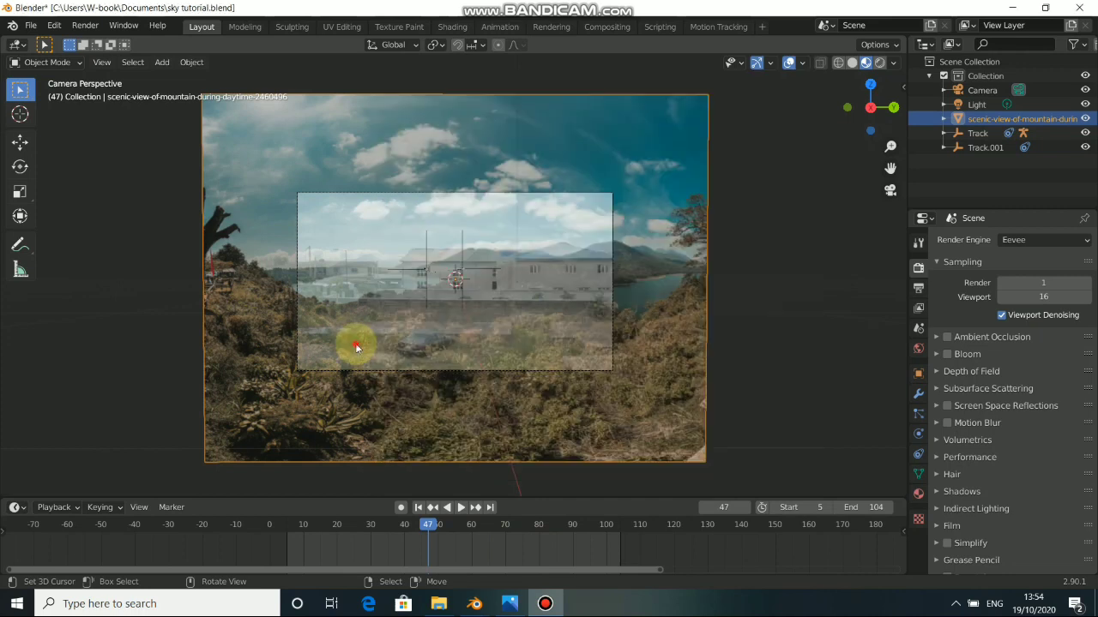
pyautogui.moveTo(428, 527); pyautogui.dragTo(426, 493)
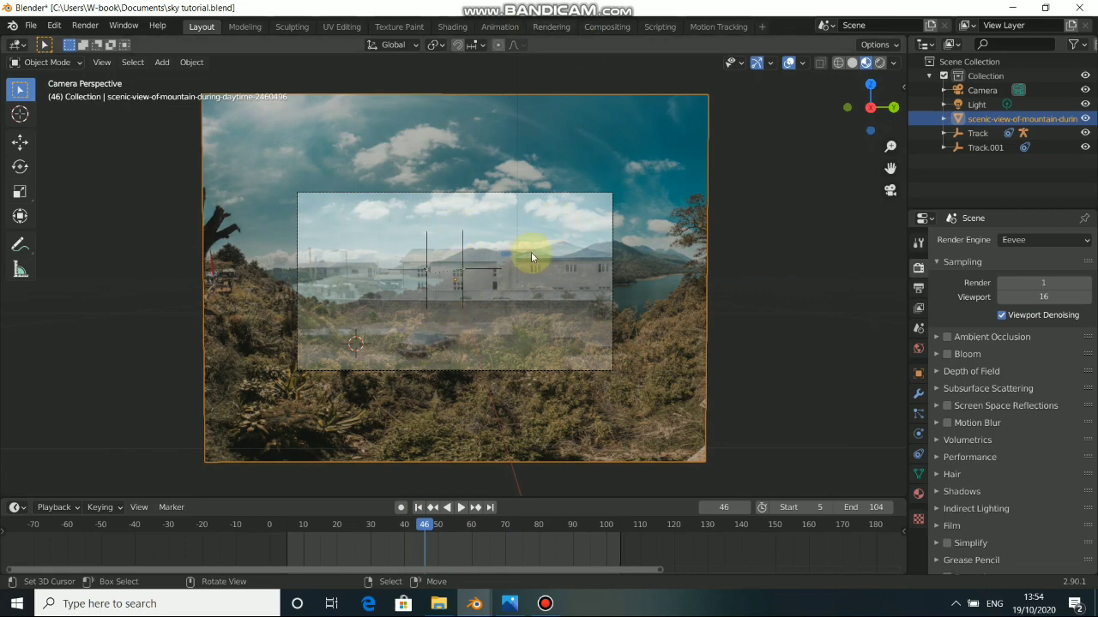
pyautogui.moveTo(430, 529)
pyautogui.mouseDown()
pyautogui.moveTo(522, 527)
pyautogui.moveTo(441, 540)
pyautogui.moveTo(412, 529)
pyautogui.mouseUp()
# Step: Switch the viewport to Solid shading and select the image plane outside the camera view
pyautogui.moveTo(543, 248)
pyautogui.mouseDown(button='middle')
pyautogui.moveTo(318, 343)
pyautogui.moveTo(436, 379)
pyautogui.moveTo(492, 235)
pyautogui.mouseUp(button='middle')
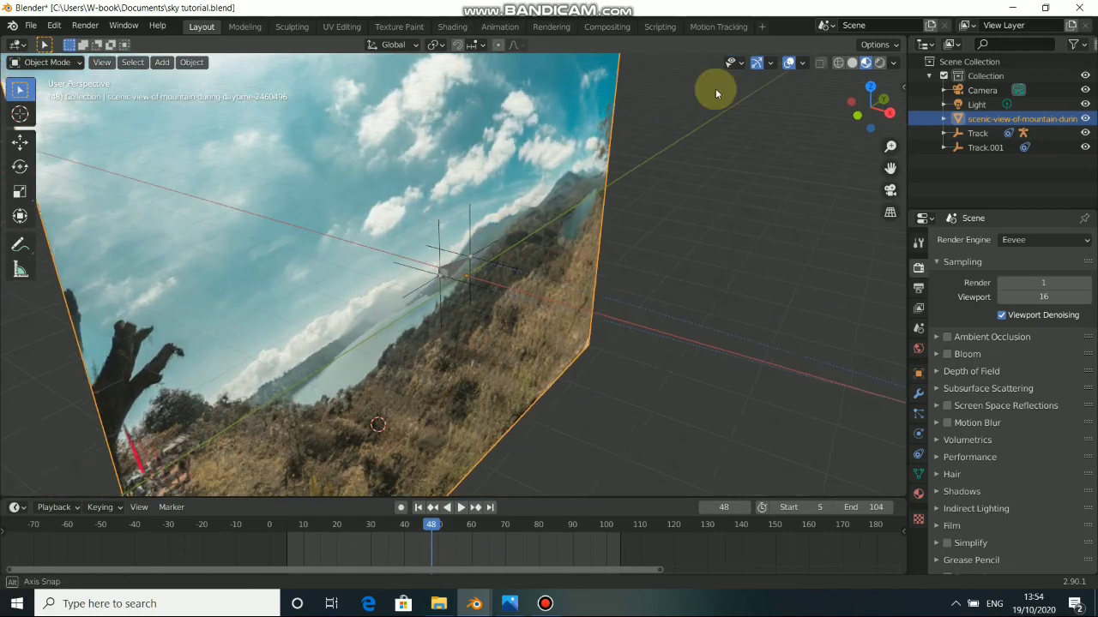
pyautogui.click(852, 63)
pyautogui.moveTo(355, 299); pyautogui.dragTo(372, 226, button='middle')
pyautogui.moveTo(426, 262); pyautogui.dragTo(450, 276, button='middle')
pyautogui.click(445, 266)
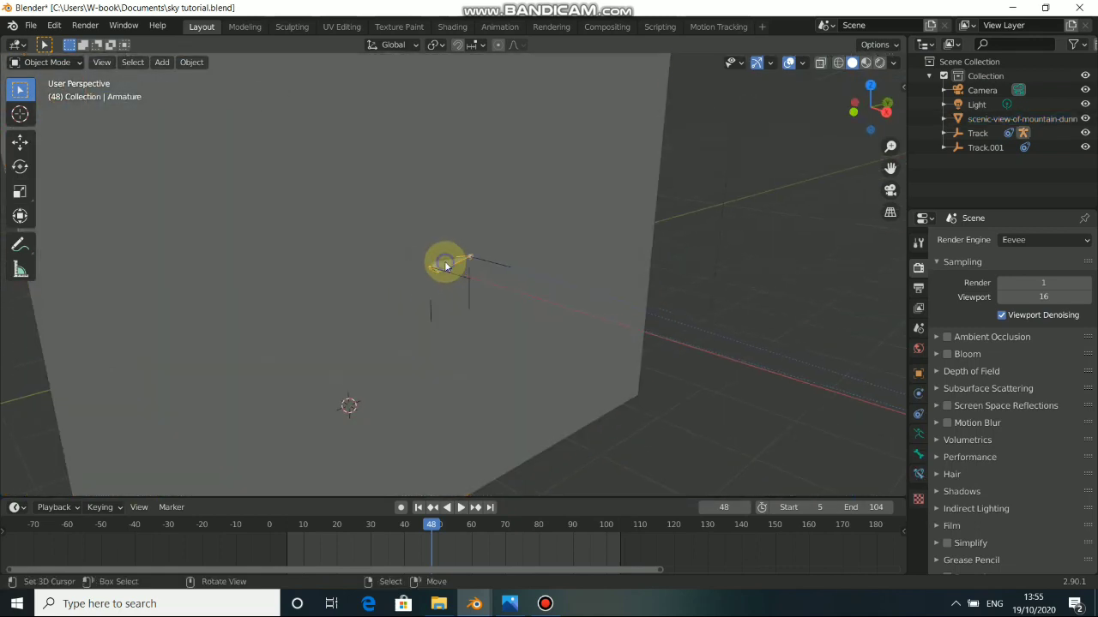
pyautogui.click(388, 232)
pyautogui.moveTo(390, 231); pyautogui.dragTo(429, 262, button='middle')
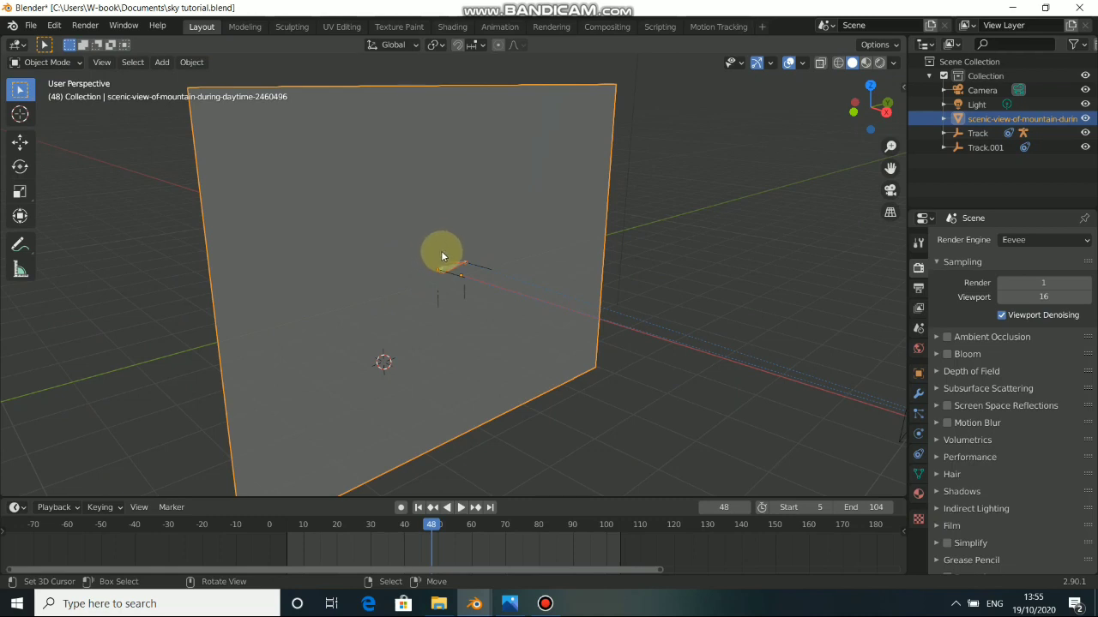
# Step: Parent the image plane to the armature's bone using the Bone parenting option
pyautogui.hotkey('ctrl', 'p')
pyautogui.click(442, 252)
pyautogui.click(451, 269)
pyautogui.click(433, 240)
pyautogui.keyDown('shift'); pyautogui.click(452, 267); pyautogui.keyUp('shift')
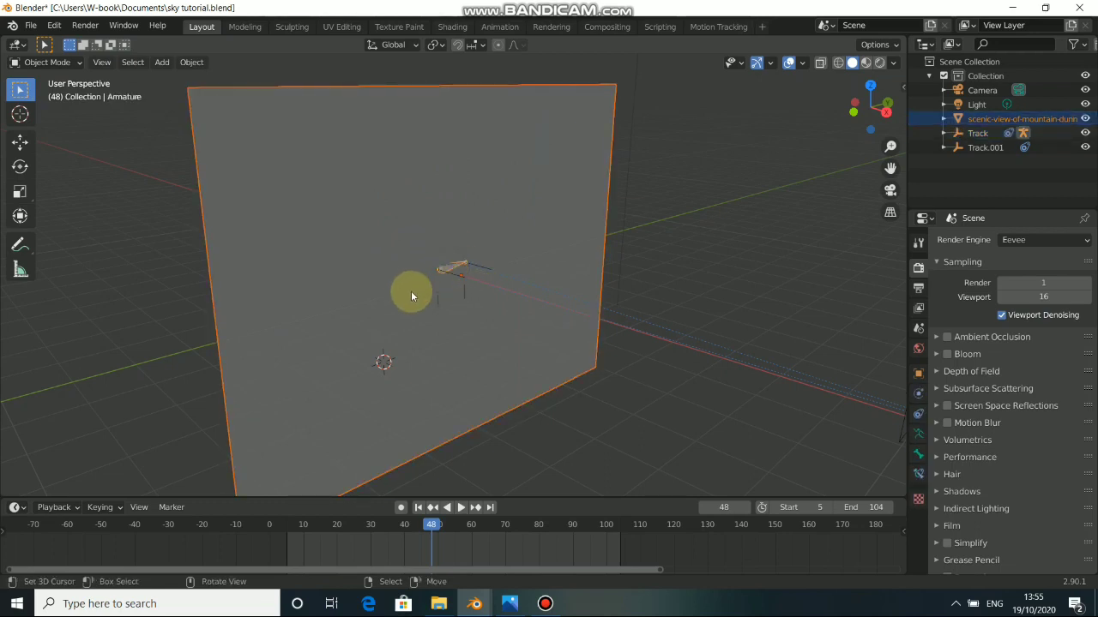
pyautogui.hotkey('ctrl', 'p')
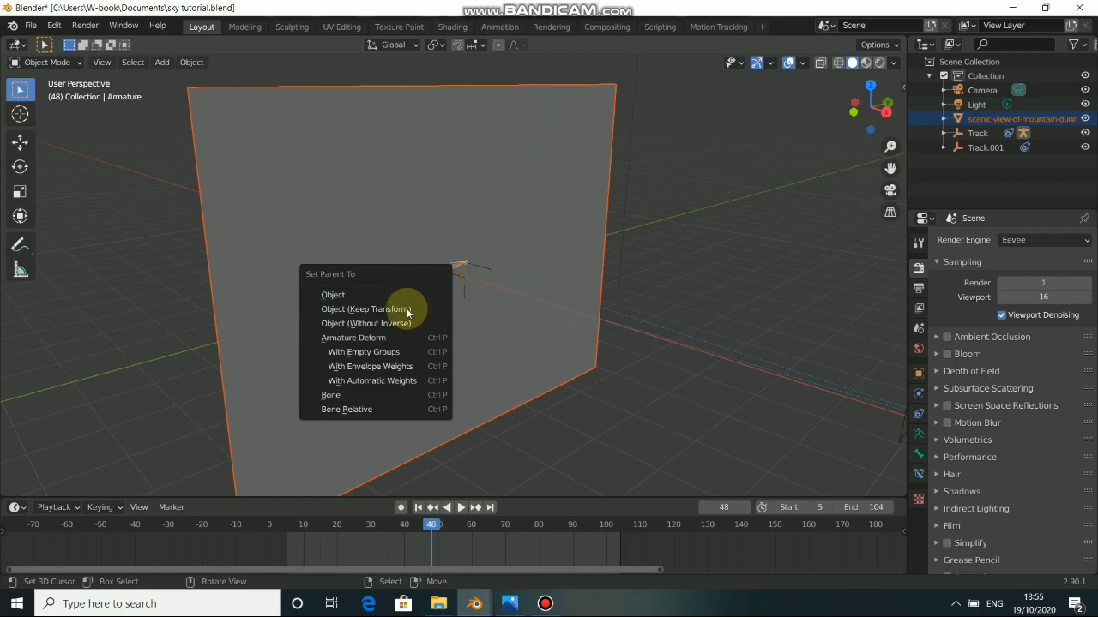
pyautogui.click(366, 398)
# Step: Play the animation in camera view with Material Preview shading to check that the plane follows the bone
pyautogui.moveTo(437, 526)
pyautogui.mouseDown()
pyautogui.moveTo(532, 538)
pyautogui.moveTo(434, 524)
pyautogui.moveTo(414, 532)
pyautogui.moveTo(535, 531)
pyautogui.moveTo(434, 525)
pyautogui.mouseUp()
pyautogui.press('KP_0')
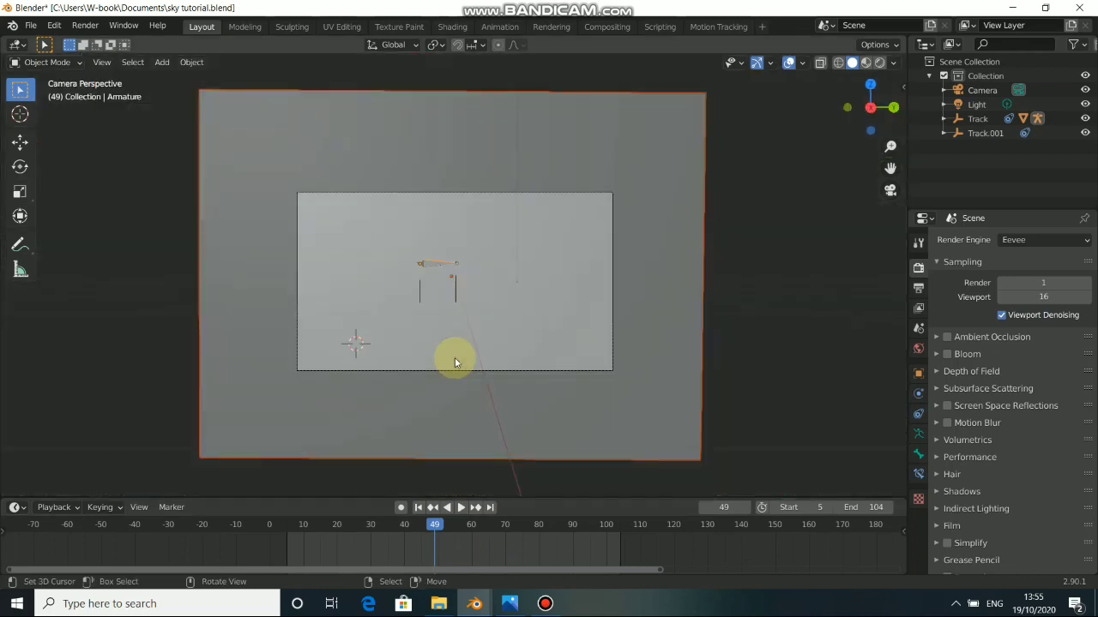
pyautogui.click(865, 63)
pyautogui.click(461, 506)
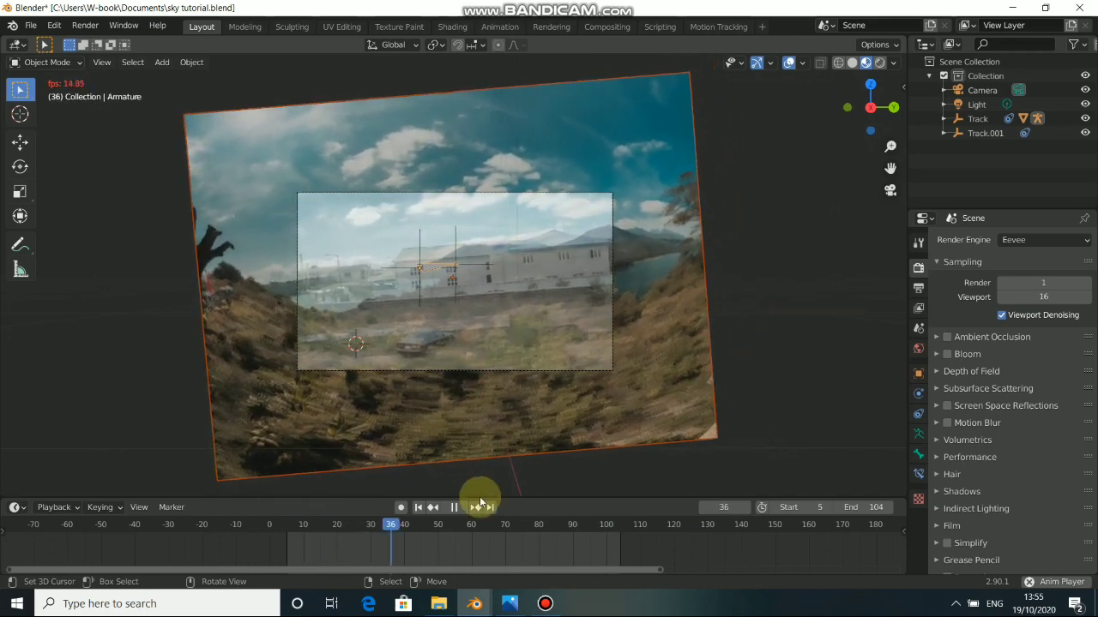
pyautogui.click(453, 507)
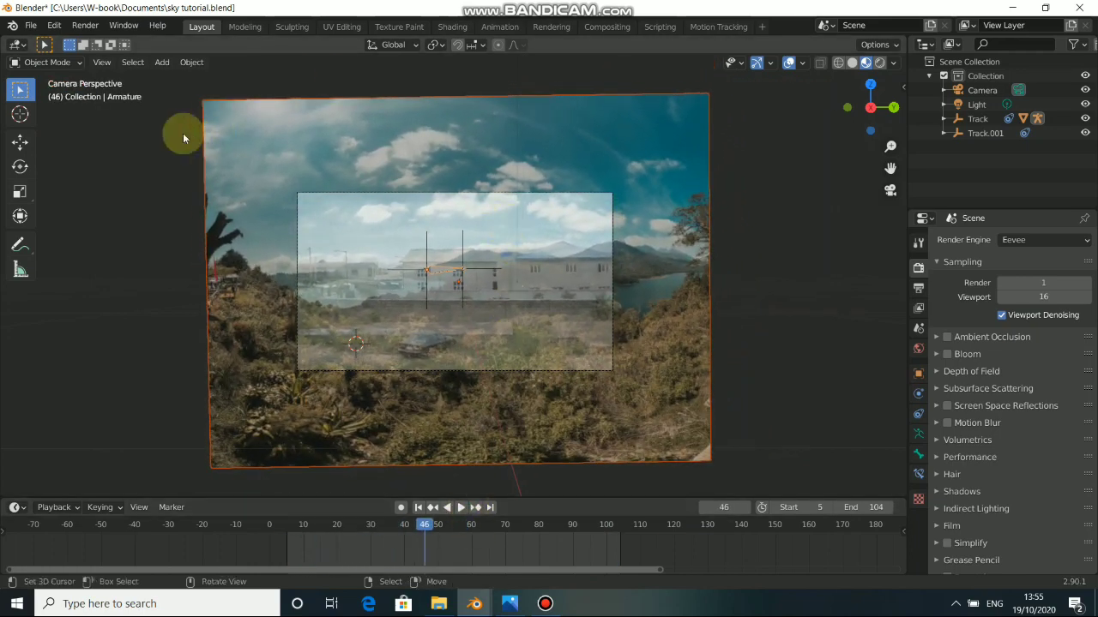
# Step: Move the mountain-sky image plane lower in the camera frame and play the animation to check it
pyautogui.click(21, 144)
pyautogui.click(445, 218)
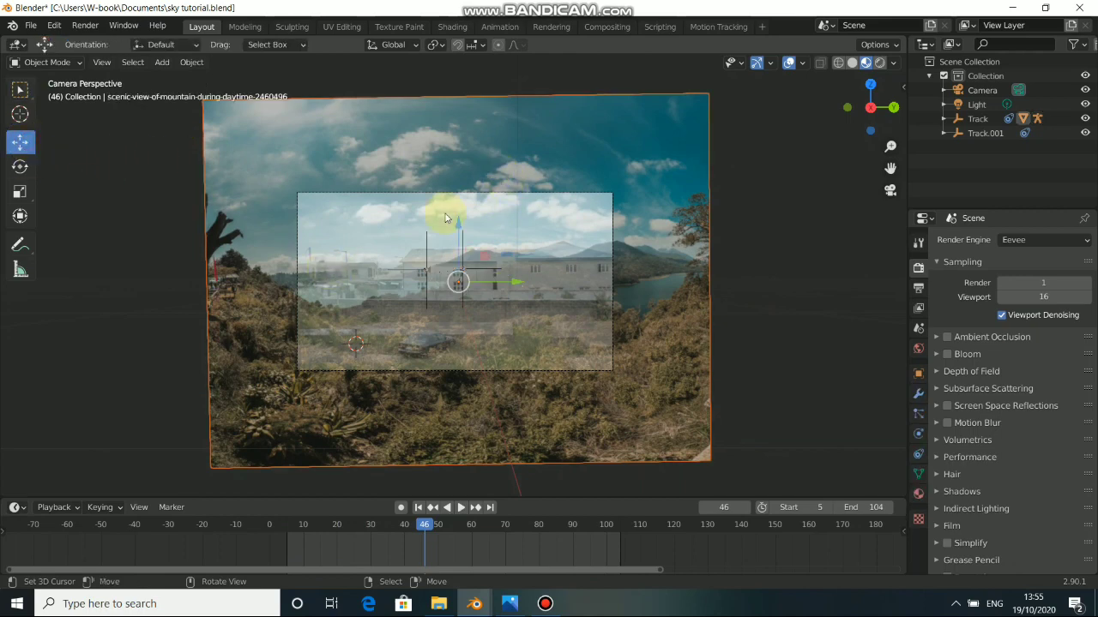
pyautogui.moveTo(453, 237); pyautogui.dragTo(509, 318)
pyautogui.click(460, 508)
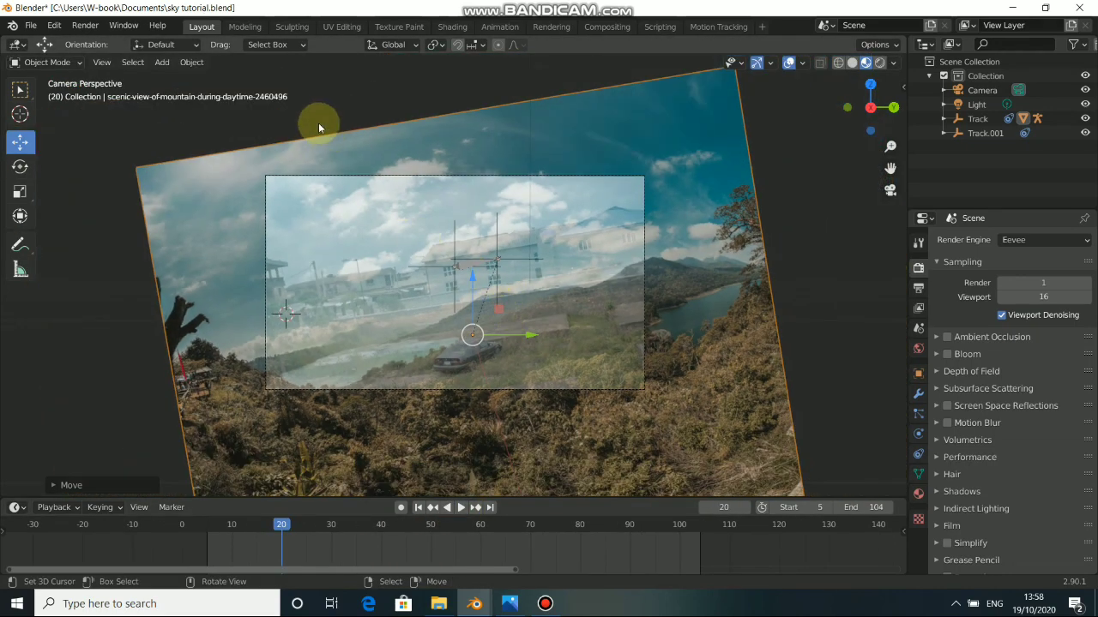
# Step: Render frame 20 as a still image and minimize the render window
pyautogui.click(85, 24)
pyautogui.click(97, 43)
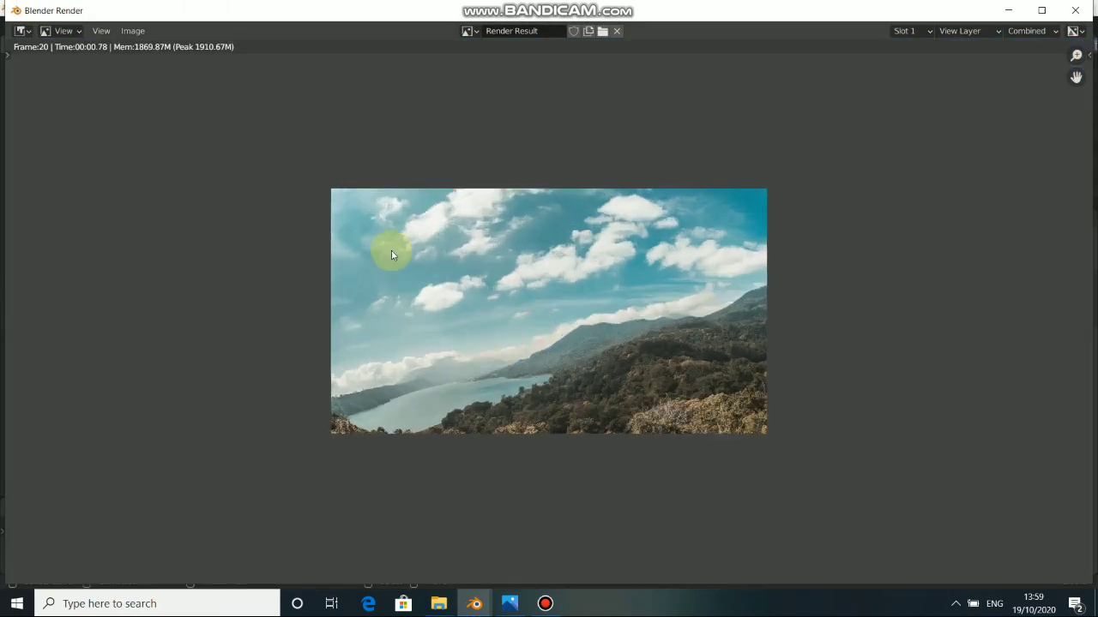
pyautogui.click(1008, 11)
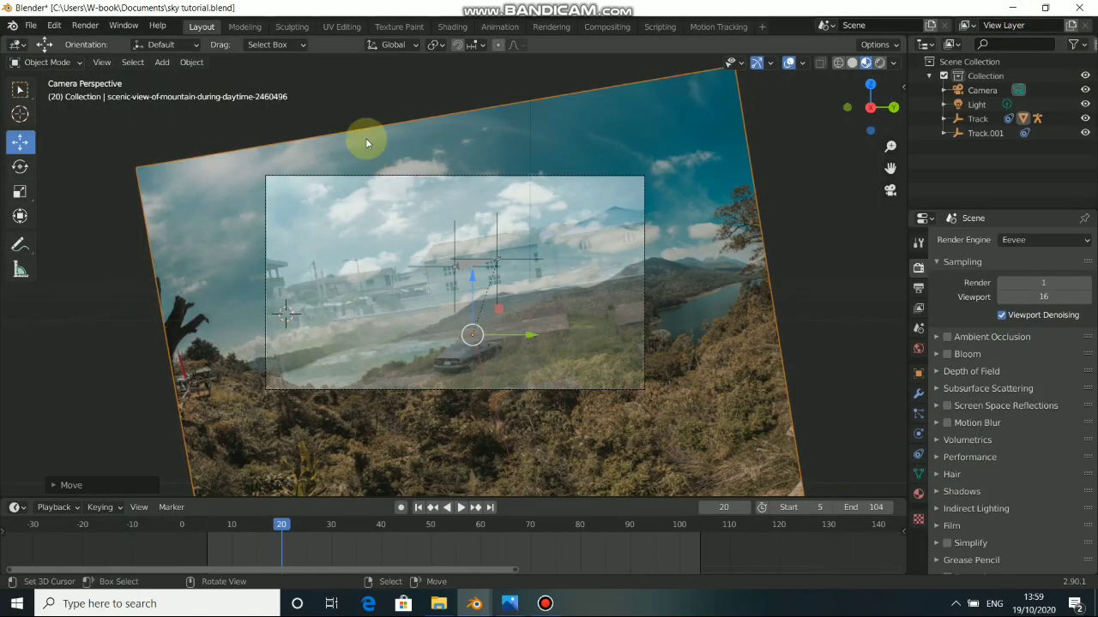
# Step: Open the Compositing workspace and enable Use Nodes
pyautogui.click(608, 26)
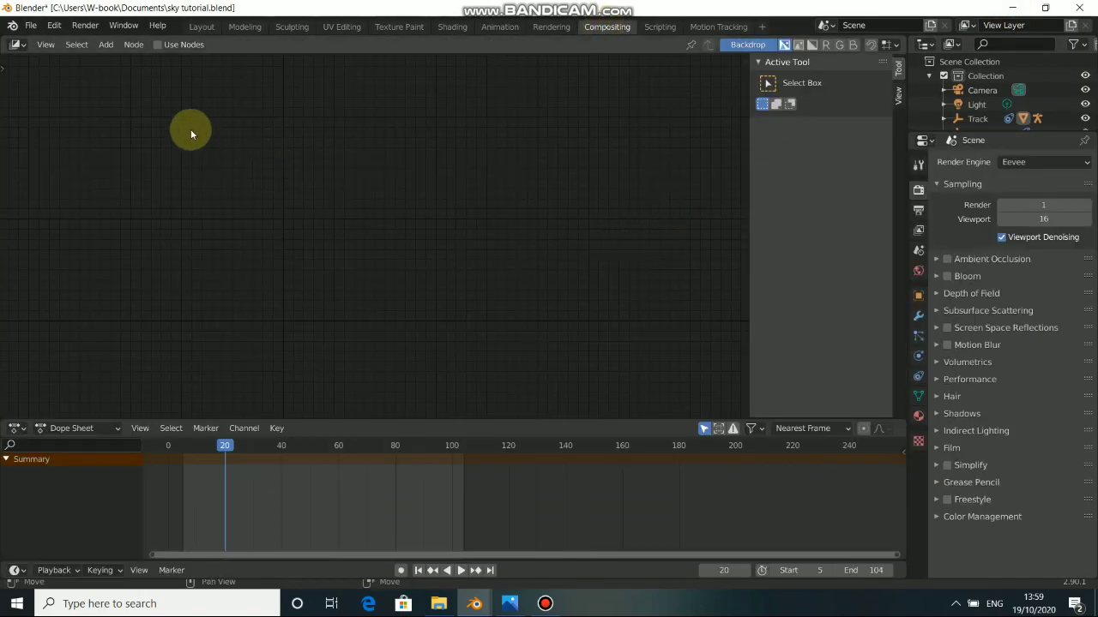
pyautogui.click(156, 45)
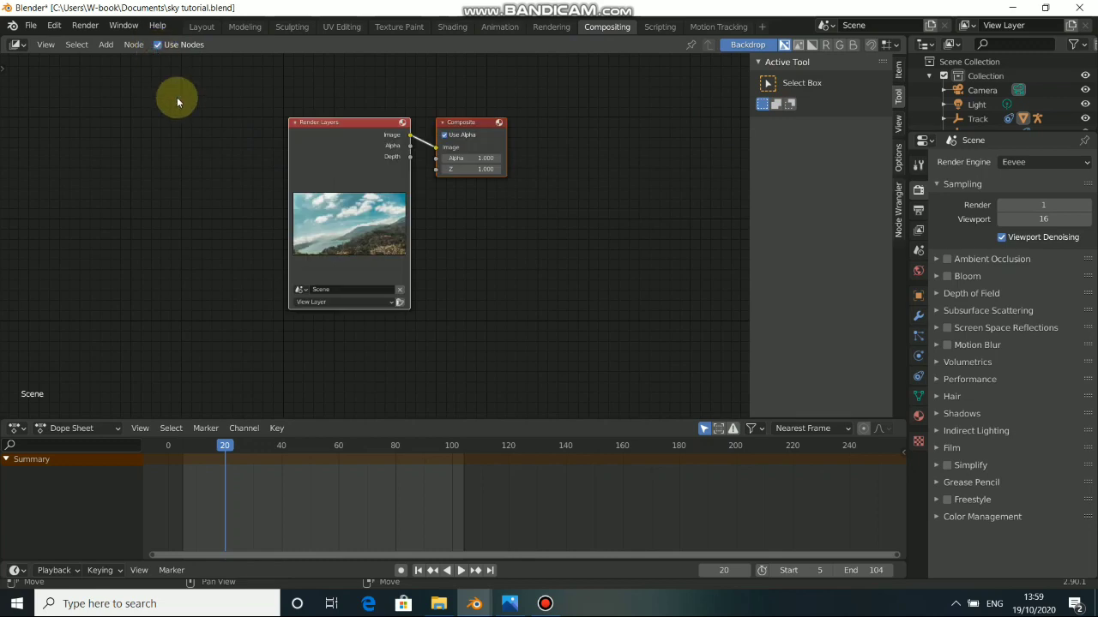
pyautogui.click(545, 604)
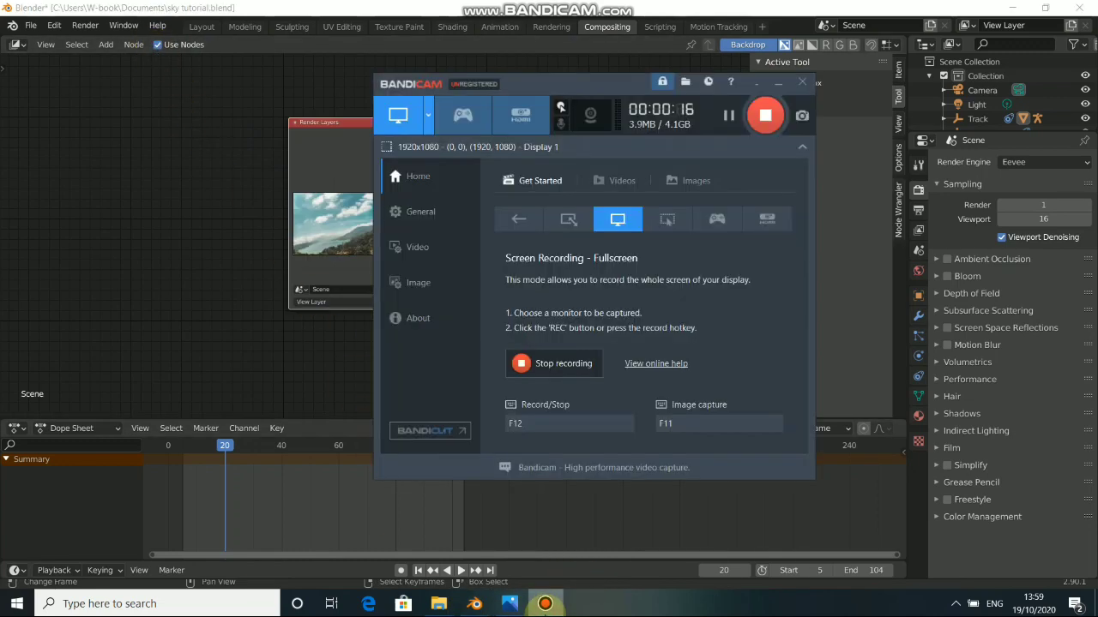
pyautogui.click(545, 604)
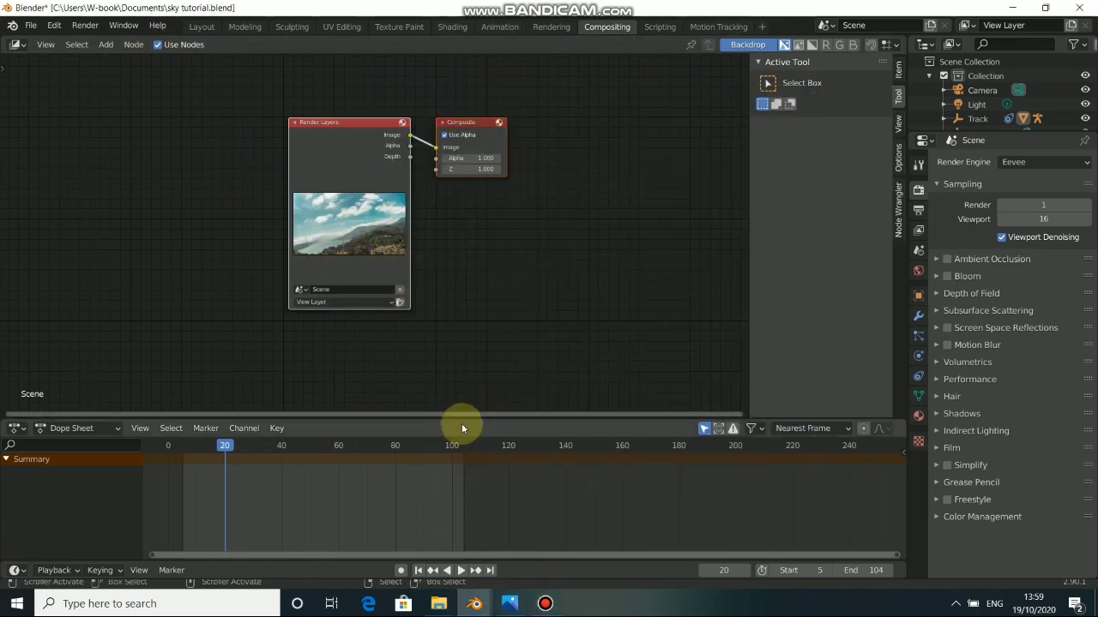
# Step: Enlarge the node editor, hide its sidebar, and space the Render Layers and Composite nodes far apart
pyautogui.moveTo(461, 419); pyautogui.dragTo(476, 489)
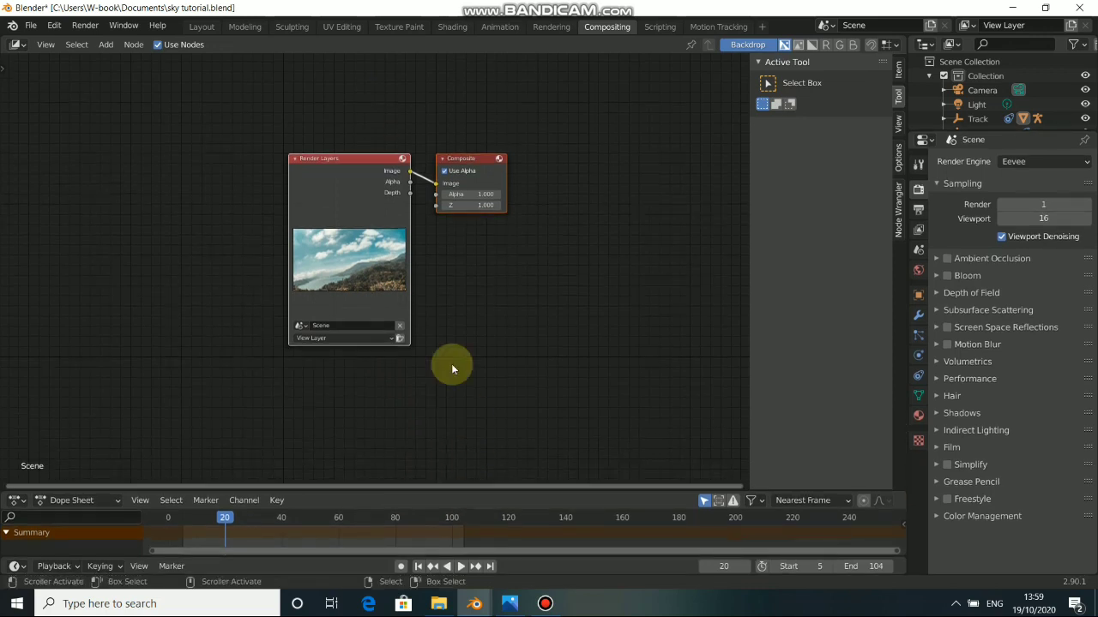
pyautogui.press('n')
pyautogui.moveTo(331, 204); pyautogui.dragTo(332, 238)
pyautogui.moveTo(300, 206); pyautogui.dragTo(136, 168)
pyautogui.moveTo(487, 201); pyautogui.dragTo(677, 173)
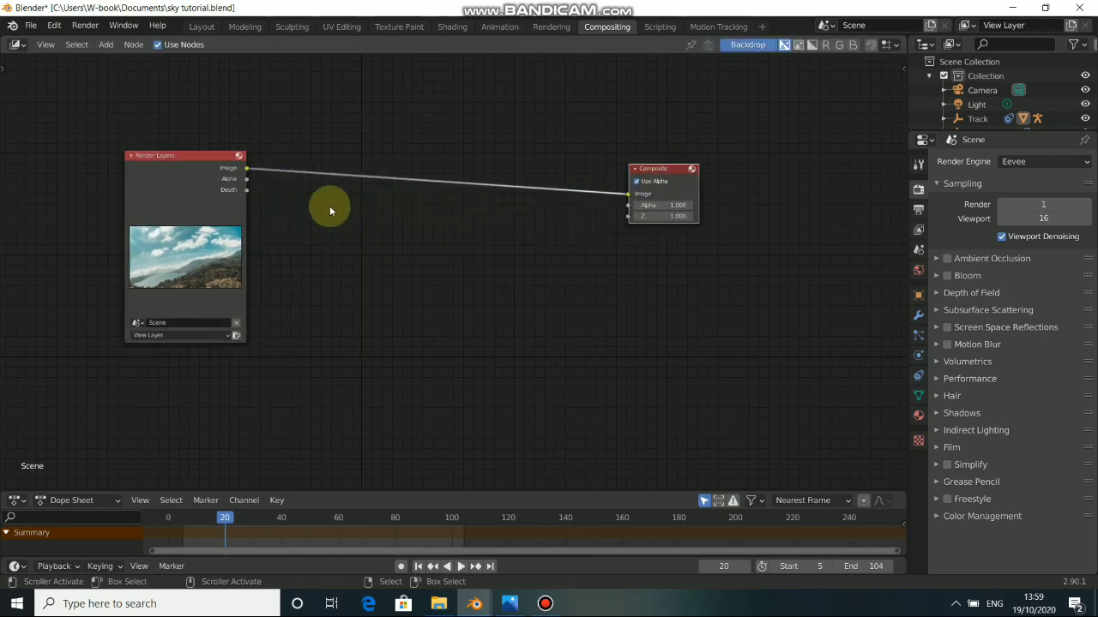
pyautogui.moveTo(191, 245); pyautogui.dragTo(234, 336)
pyautogui.moveTo(688, 169); pyautogui.dragTo(709, 218)
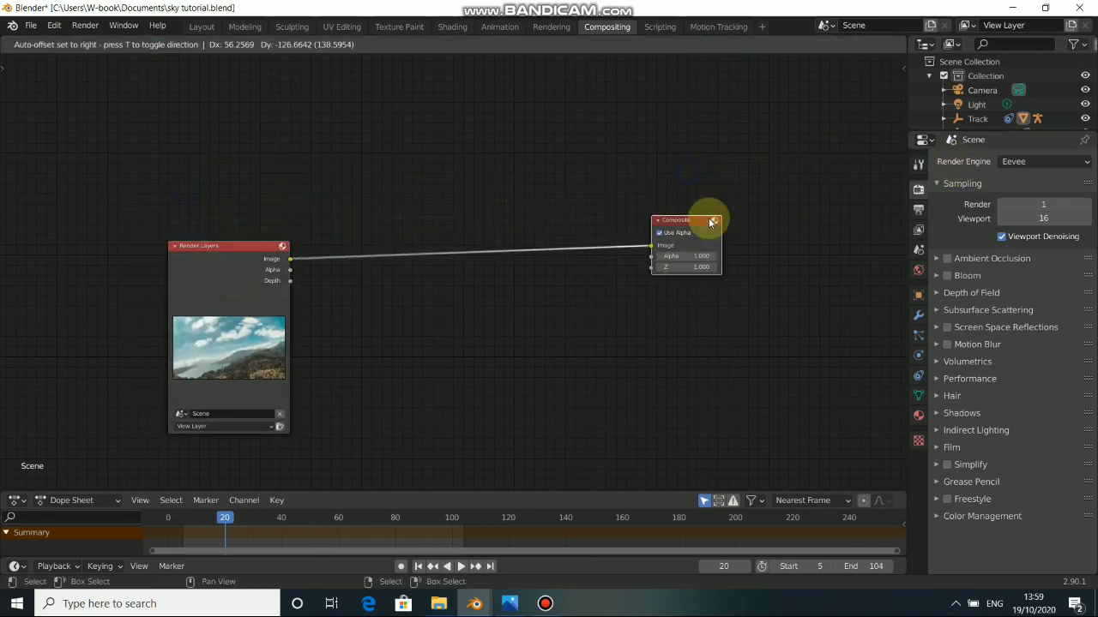
# Step: Enlarge the Outliner area, change it to a second Compositor editor, and hide that editor's sidebar
pyautogui.moveTo(992, 132); pyautogui.dragTo(1008, 281)
pyautogui.click(949, 46)
pyautogui.click(926, 44)
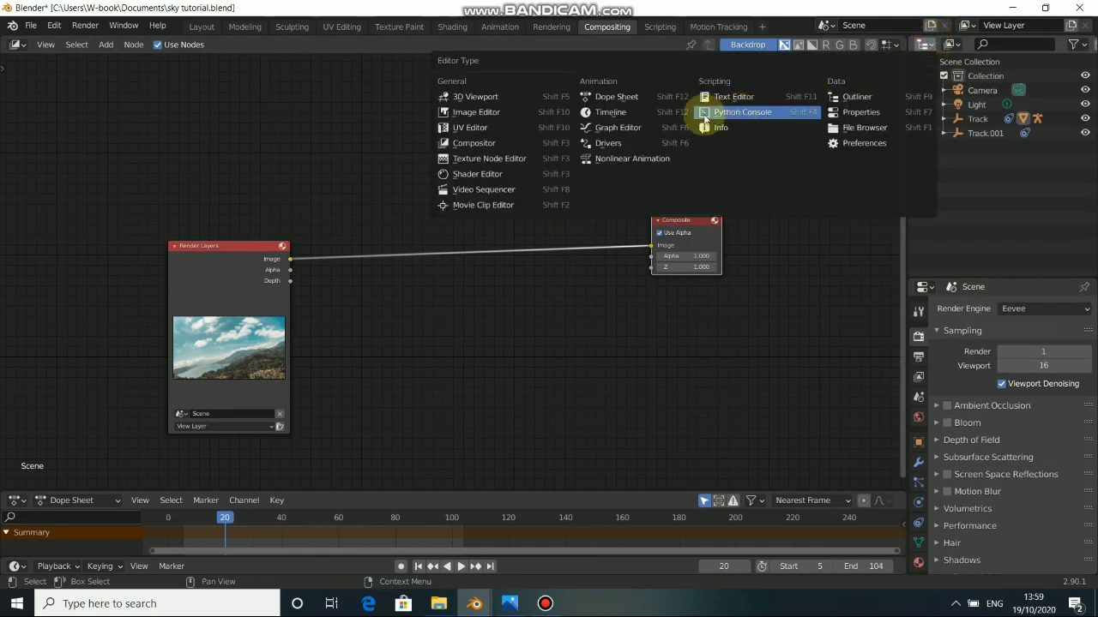
pyautogui.click(529, 142)
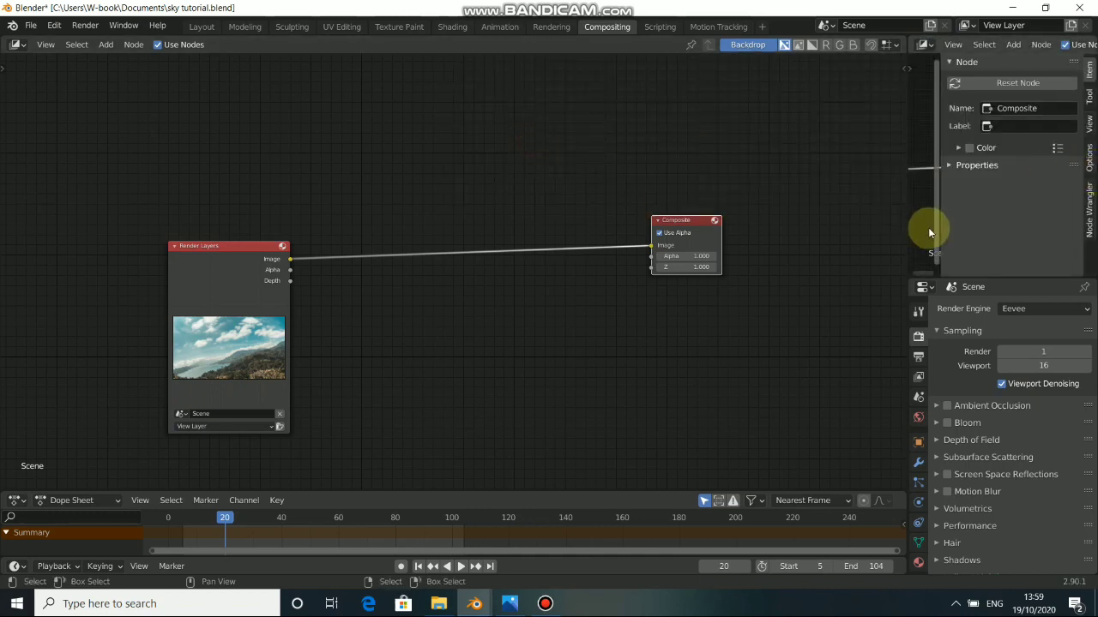
pyautogui.press('n')
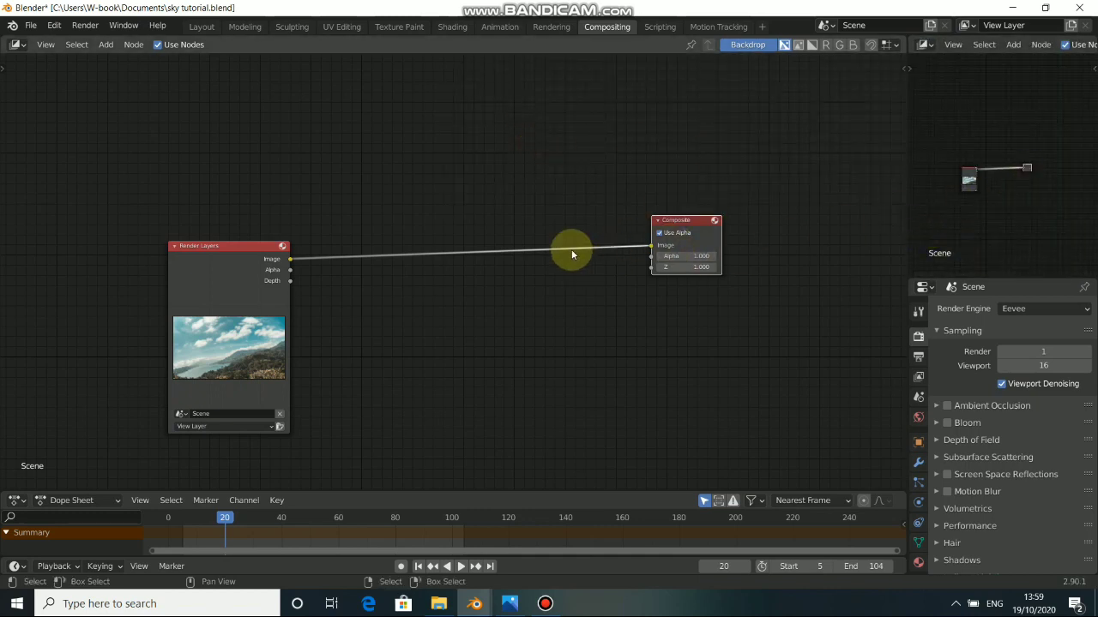
# Step: Insert a Reroute node on the link between Render Layers and Composite, close to the Composite node
pyautogui.hotkey('shift', 'a')
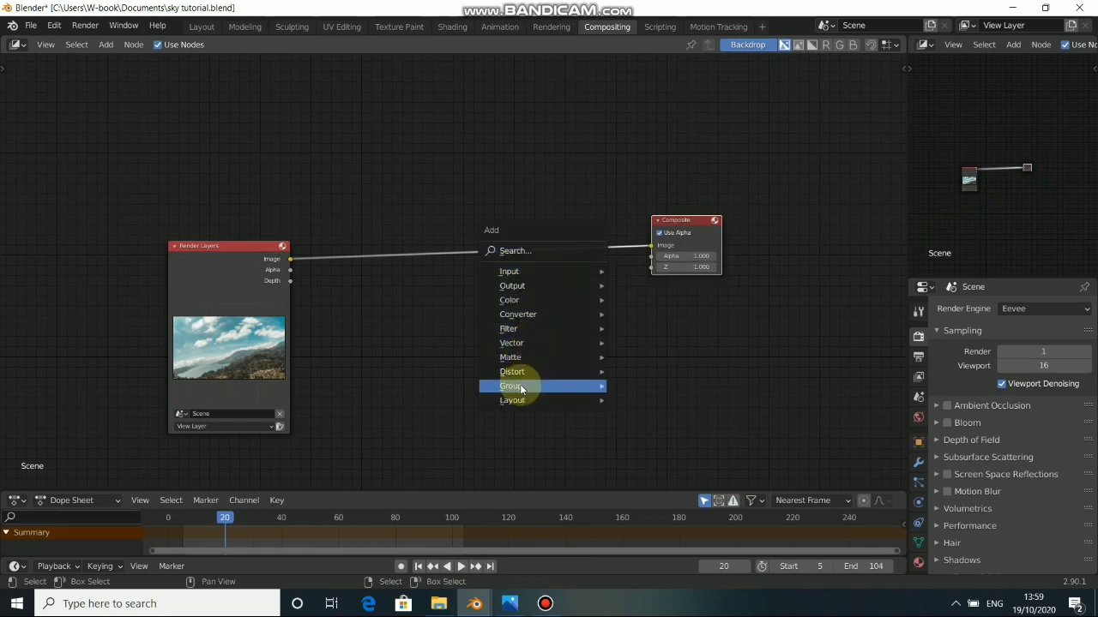
pyautogui.moveTo(521, 400)
pyautogui.click(651, 422)
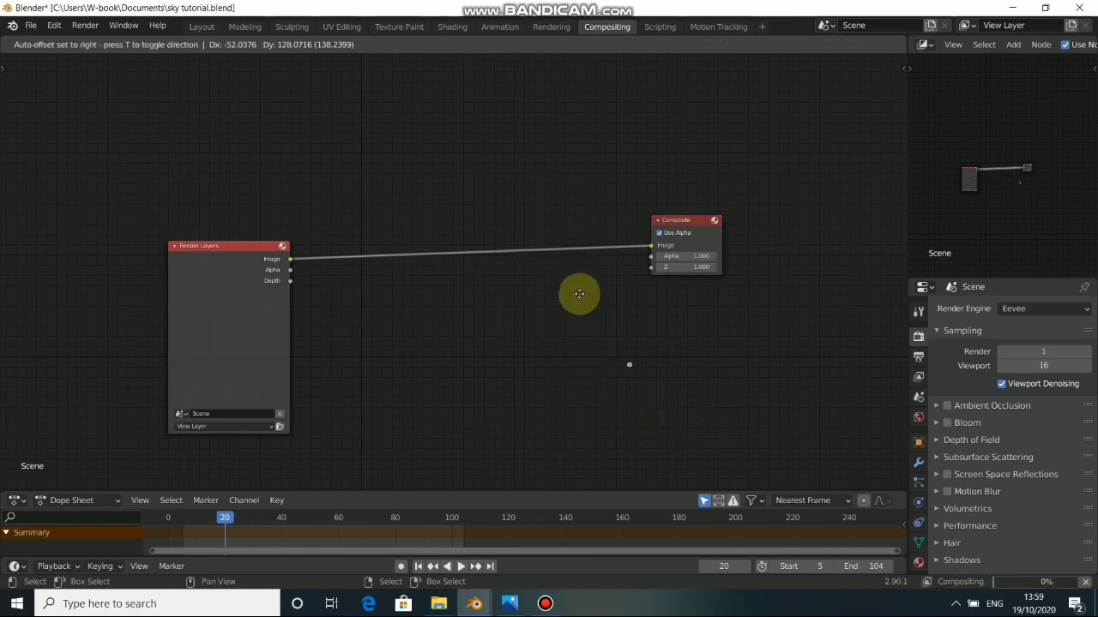
pyautogui.click(571, 249)
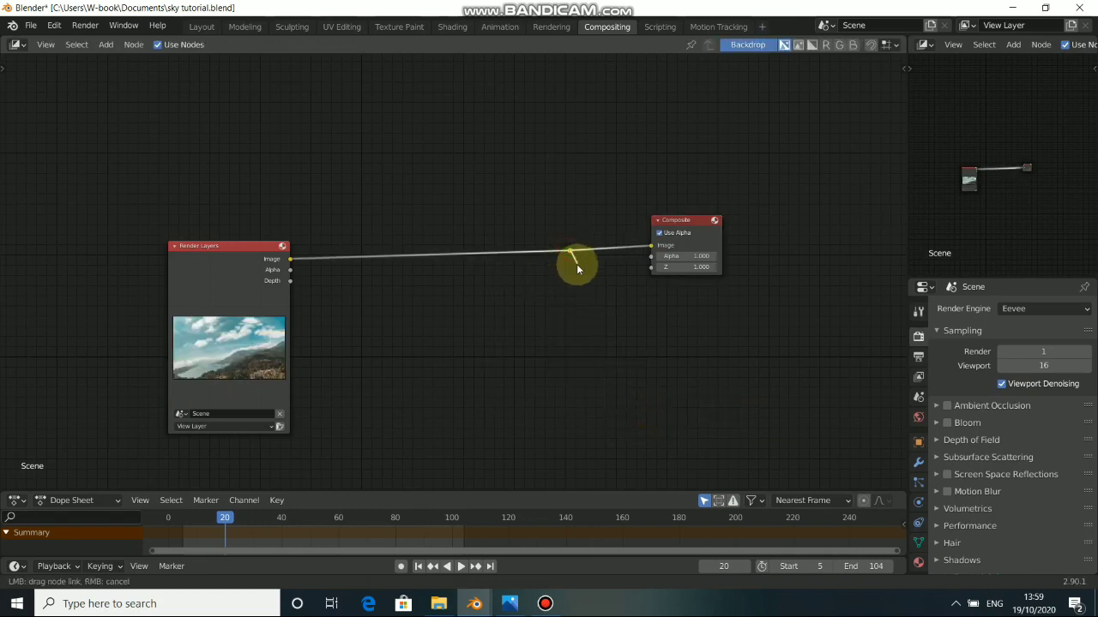
pyautogui.moveTo(570, 251); pyautogui.dragTo(579, 270)
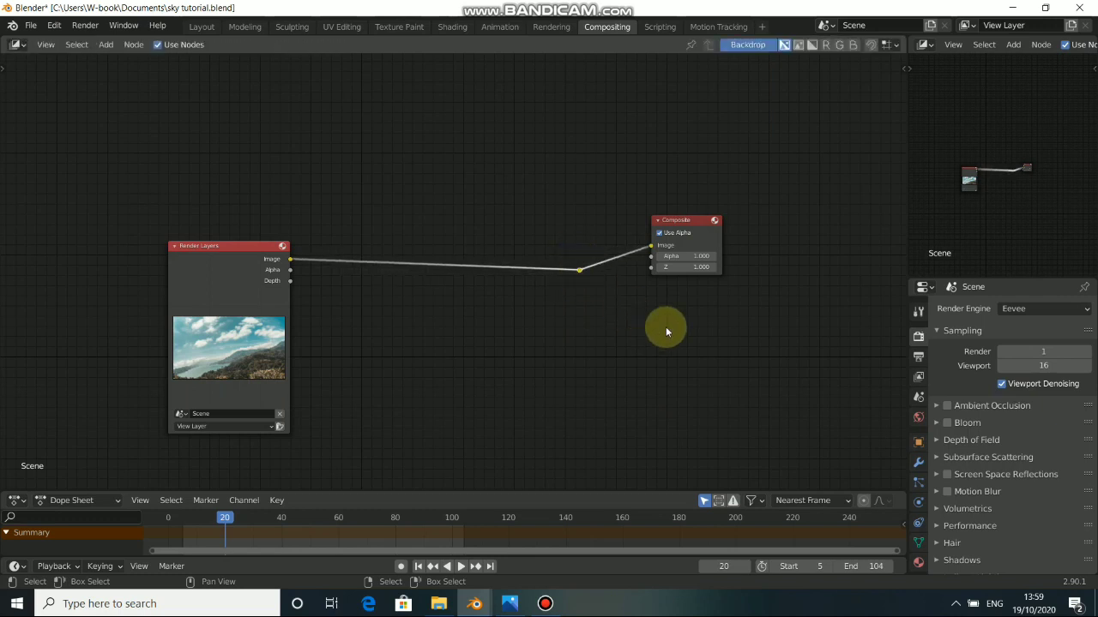
# Step: Add a Viewer node below Composite, connect the reroute to its Image input, and zoom the backdrop out
pyautogui.hotkey('shift', 'a')
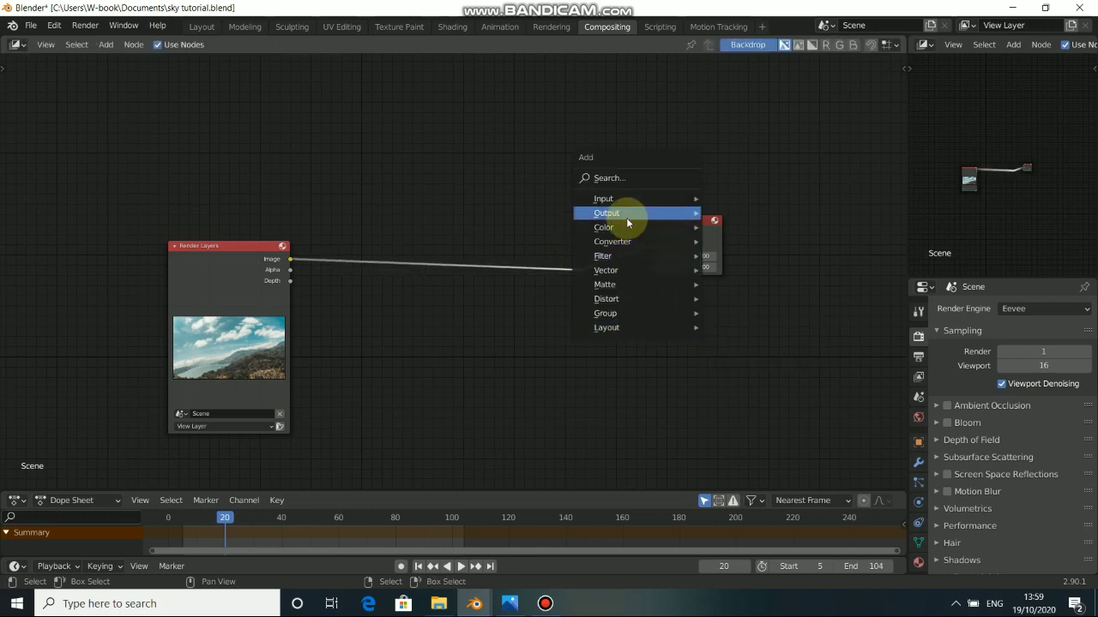
pyautogui.moveTo(643, 213)
pyautogui.click(742, 274)
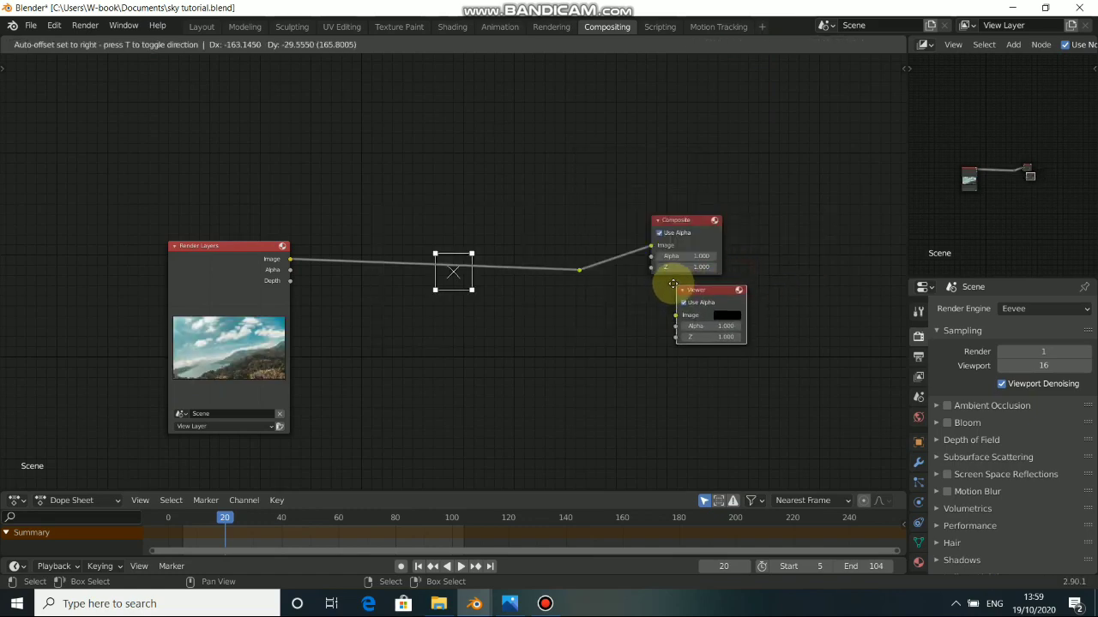
pyautogui.click(653, 283)
pyautogui.moveTo(583, 271); pyautogui.dragTo(657, 315)
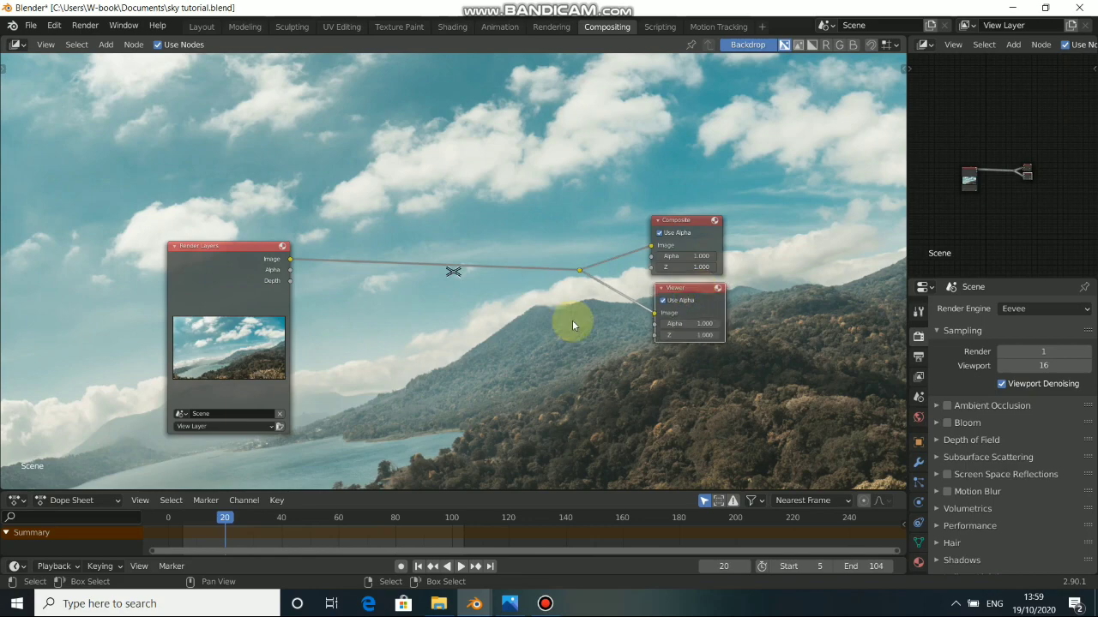
pyautogui.press('v')
pyautogui.press('v')
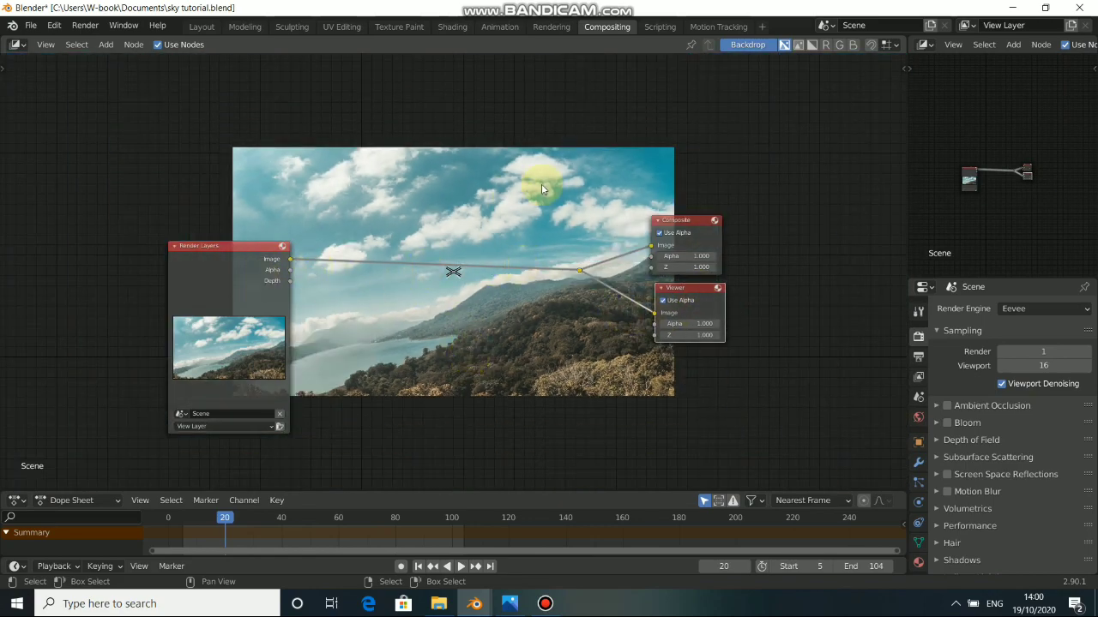
# Step: Join the reroute, Composite and Viewer nodes in a frame and label it COMP
pyautogui.click(698, 314)
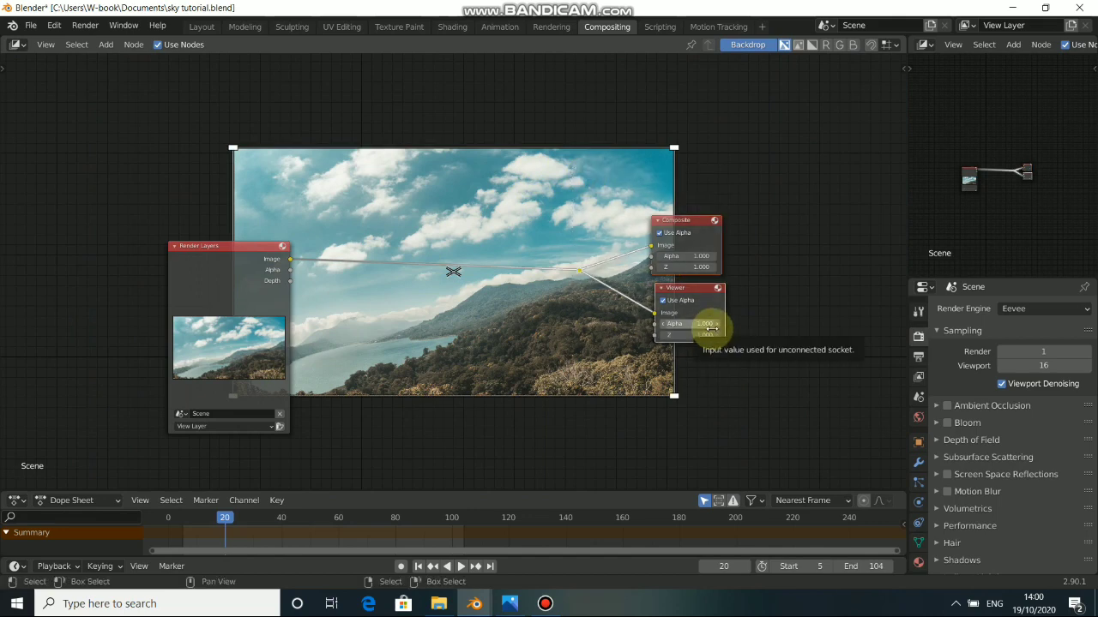
pyautogui.hotkey('ctrl', 'j')
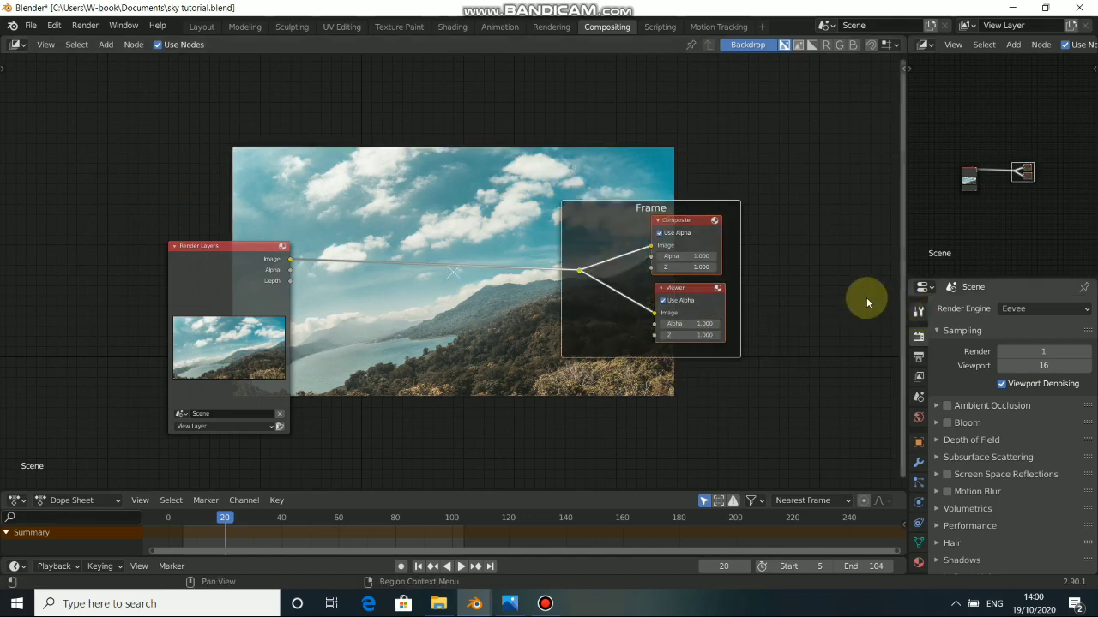
pyautogui.press('n')
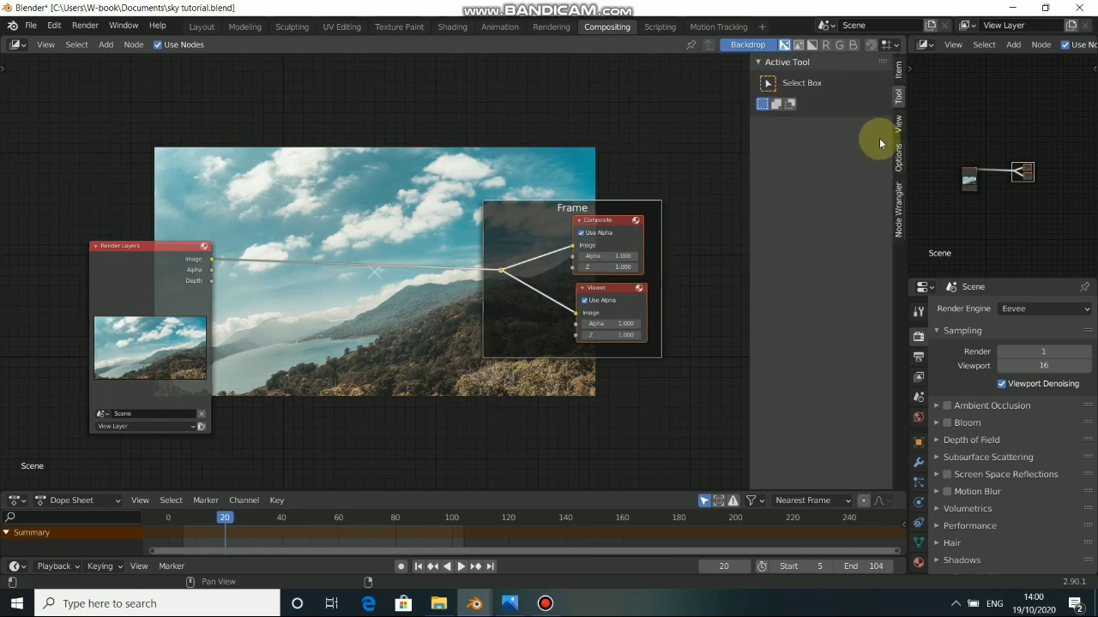
pyautogui.click(897, 126)
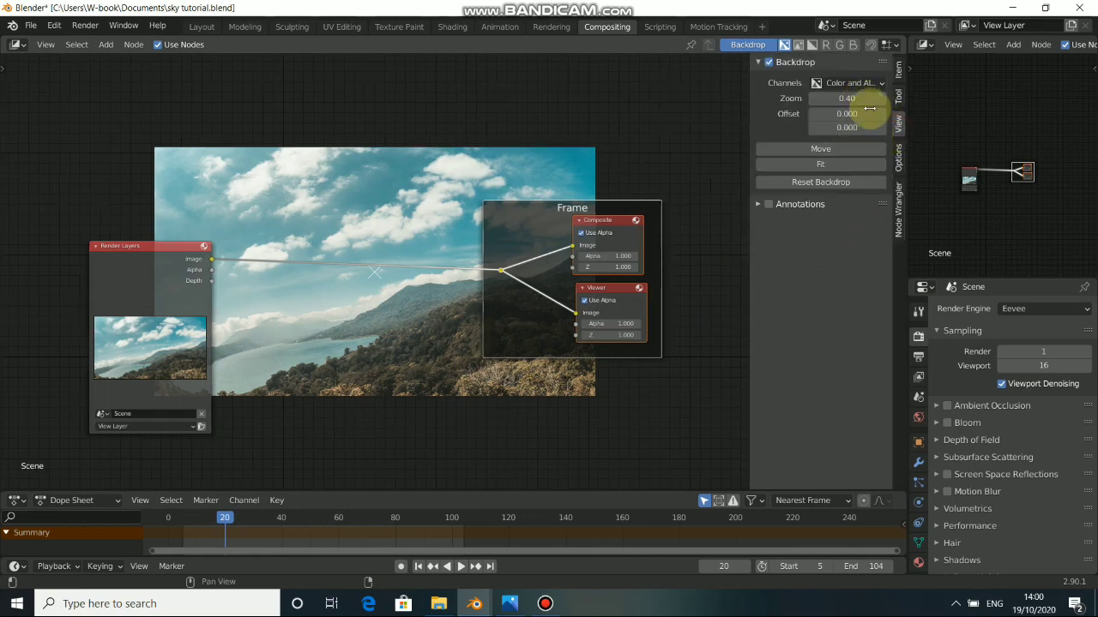
pyautogui.click(898, 98)
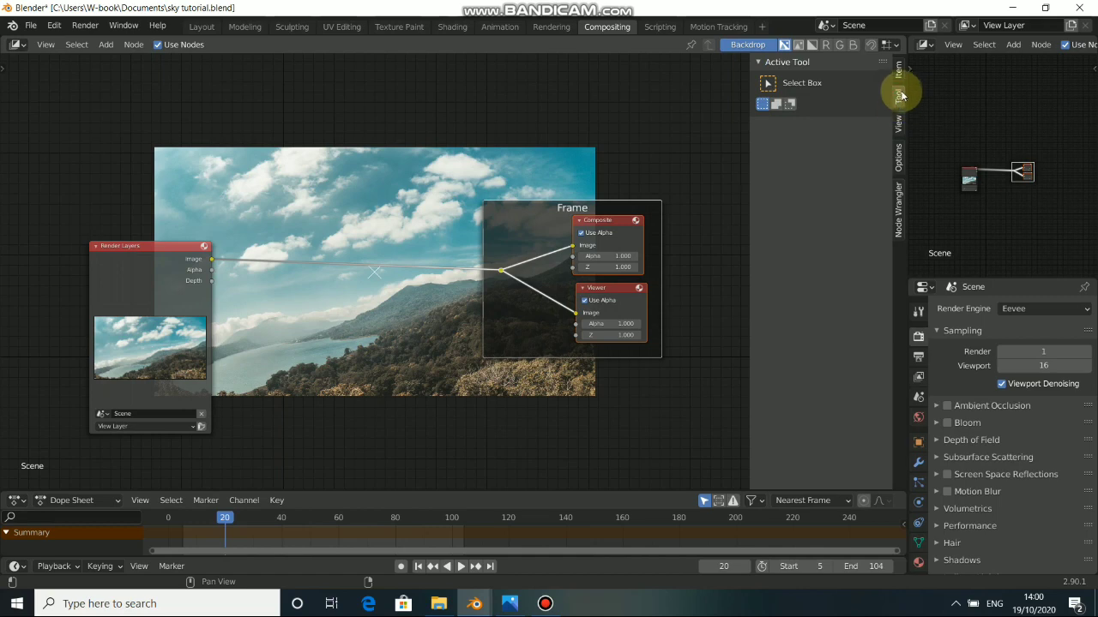
pyautogui.click(898, 72)
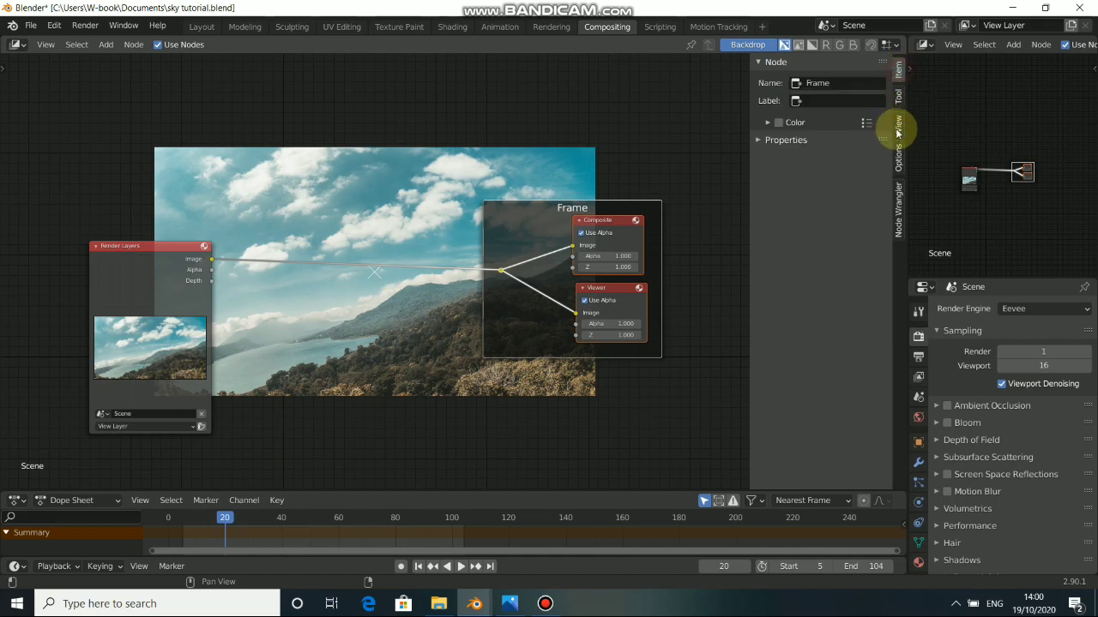
pyautogui.click(827, 104)
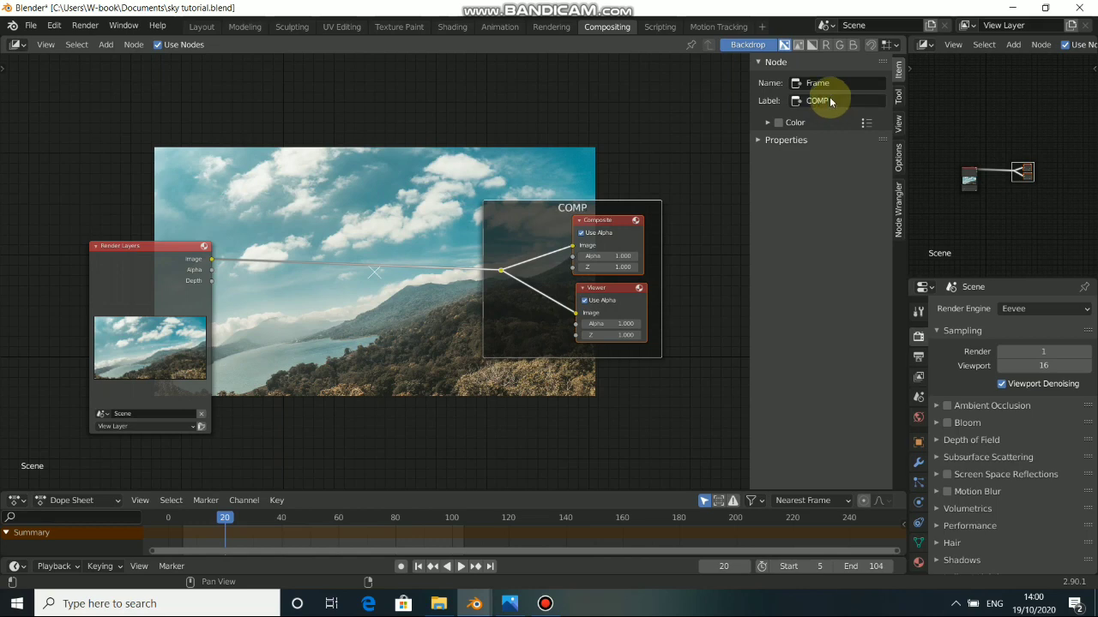
# Step: Enable a custom colour on the COMP frame and make it bright red
pyautogui.click(769, 123)
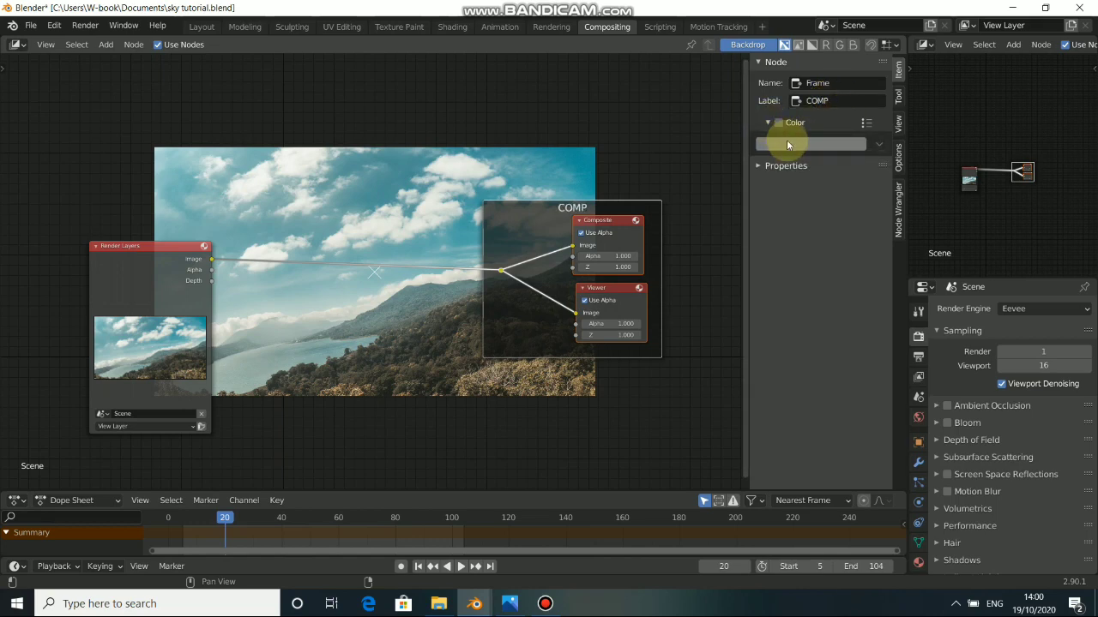
pyautogui.click(778, 123)
pyautogui.click(789, 144)
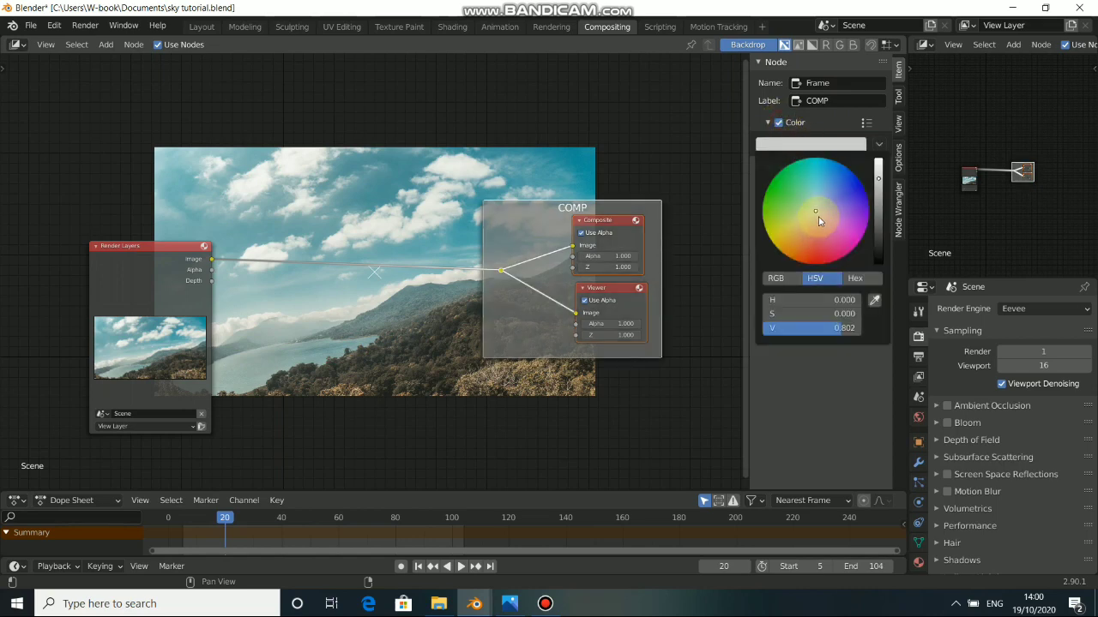
pyautogui.moveTo(818, 221); pyautogui.dragTo(844, 257)
# Step: Bring the COMP frame close up in the second Compositor editor and hide the main editor's sidebar
pyautogui.scroll(2, 1016, 206)
pyautogui.scroll(4, 1034, 194)
pyautogui.moveTo(1054, 196); pyautogui.dragTo(909, 177, button='middle')
pyautogui.scroll(3, 975, 204)
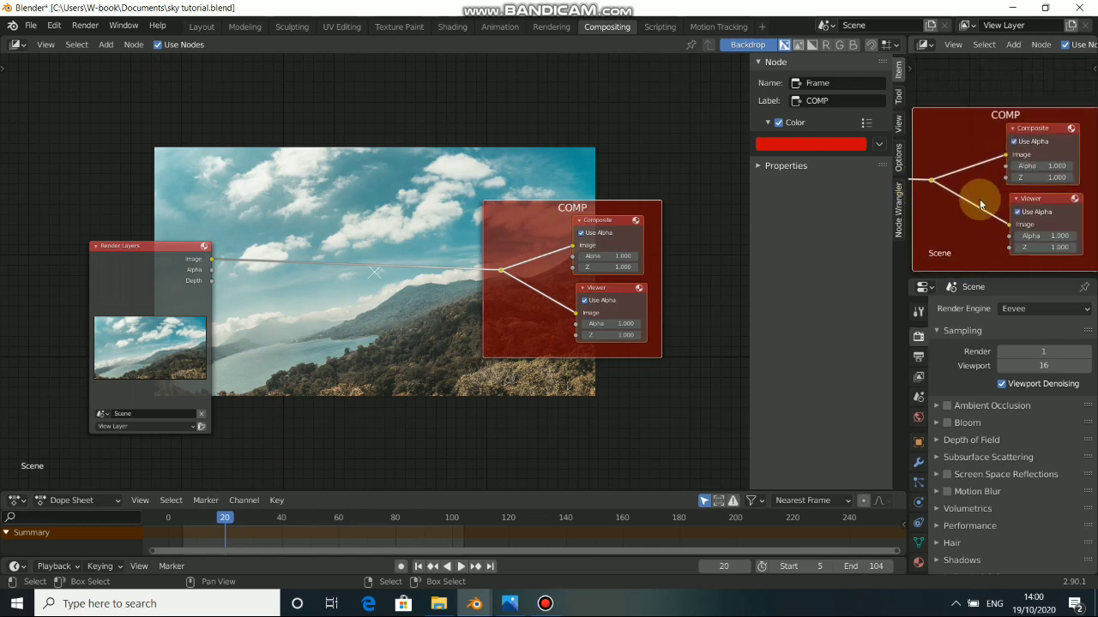
pyautogui.press('n')
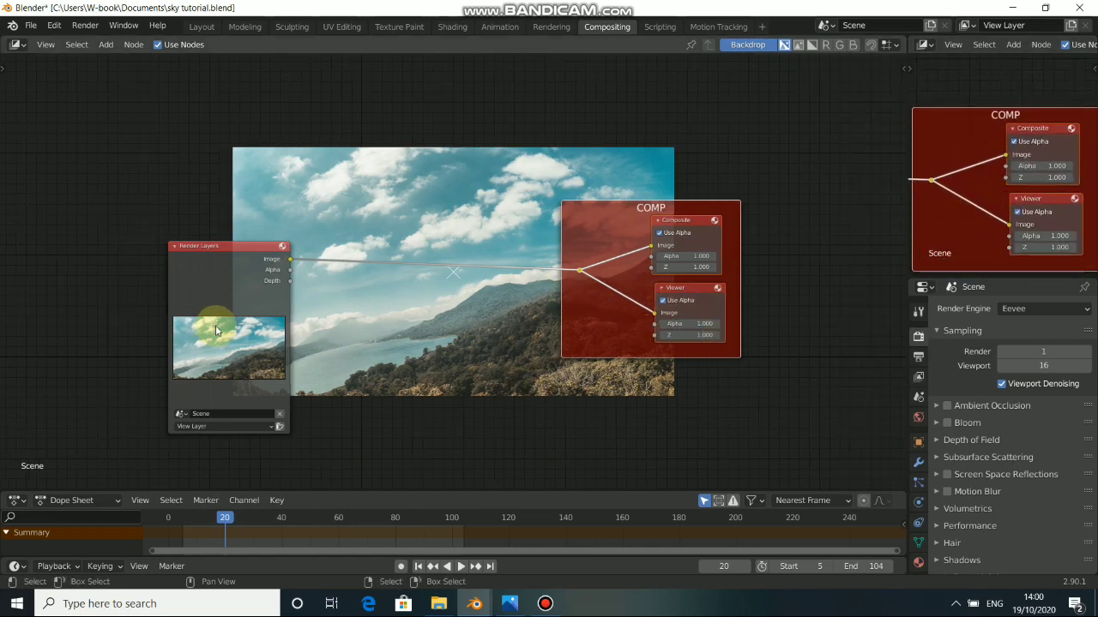
# Step: Move the Render Layers node farther away from the COMP frame to make room for more nodes
pyautogui.scroll(-2, 214, 333)
pyautogui.moveTo(260, 325); pyautogui.dragTo(378, 354, button='middle')
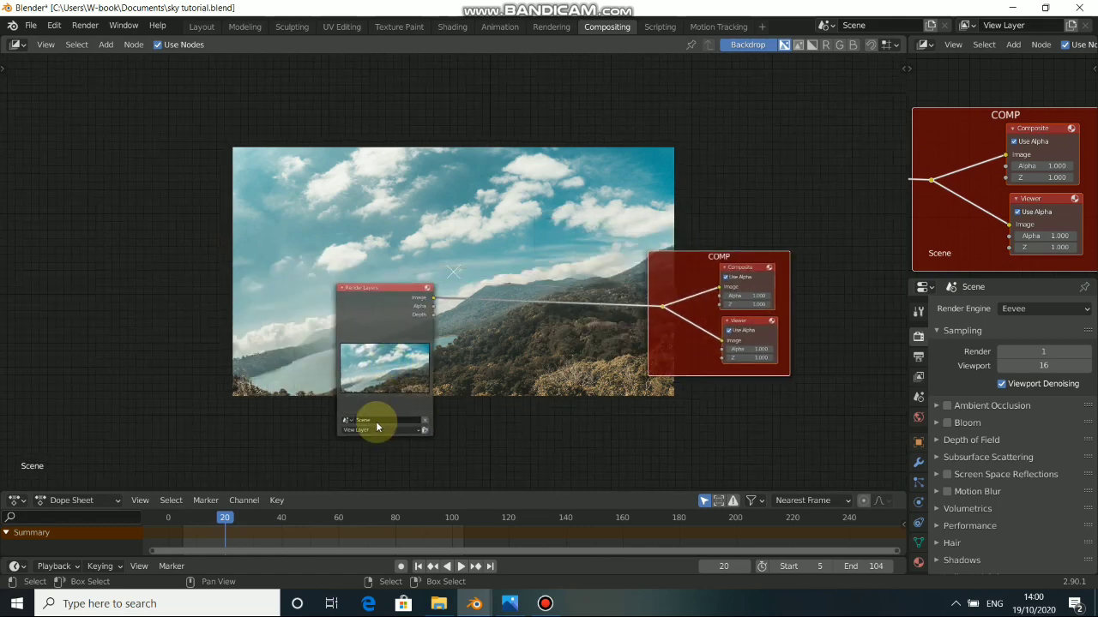
pyautogui.moveTo(362, 348); pyautogui.dragTo(340, 411)
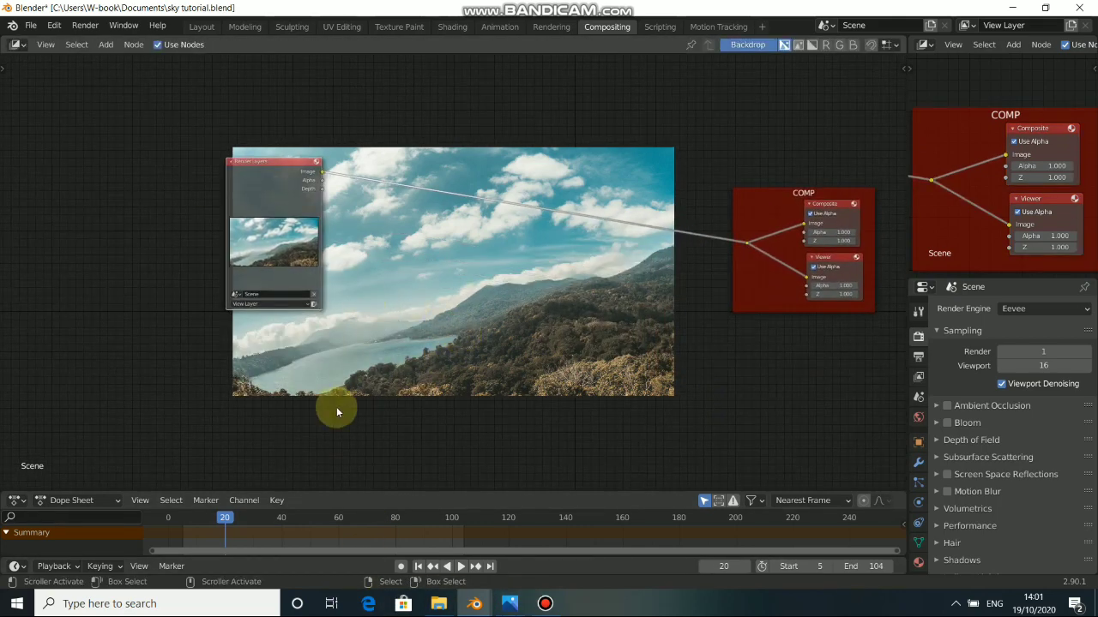
# Step: Add a Movie Clip node below Render Layers and assign the building footage clip to it
pyautogui.hotkey('shift', 'a')
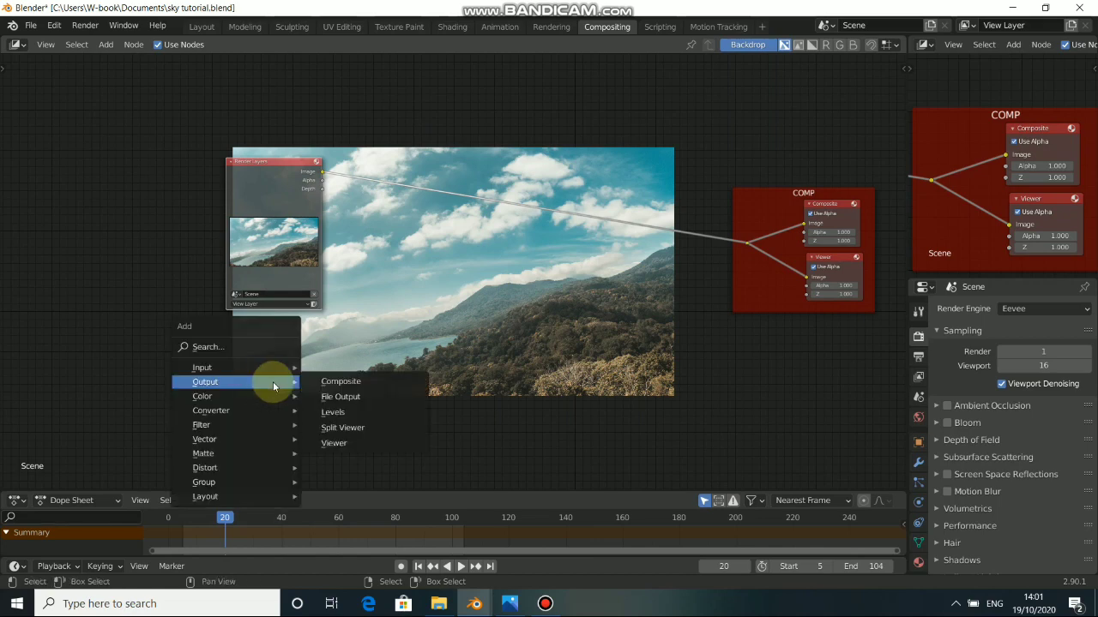
pyautogui.moveTo(247, 368)
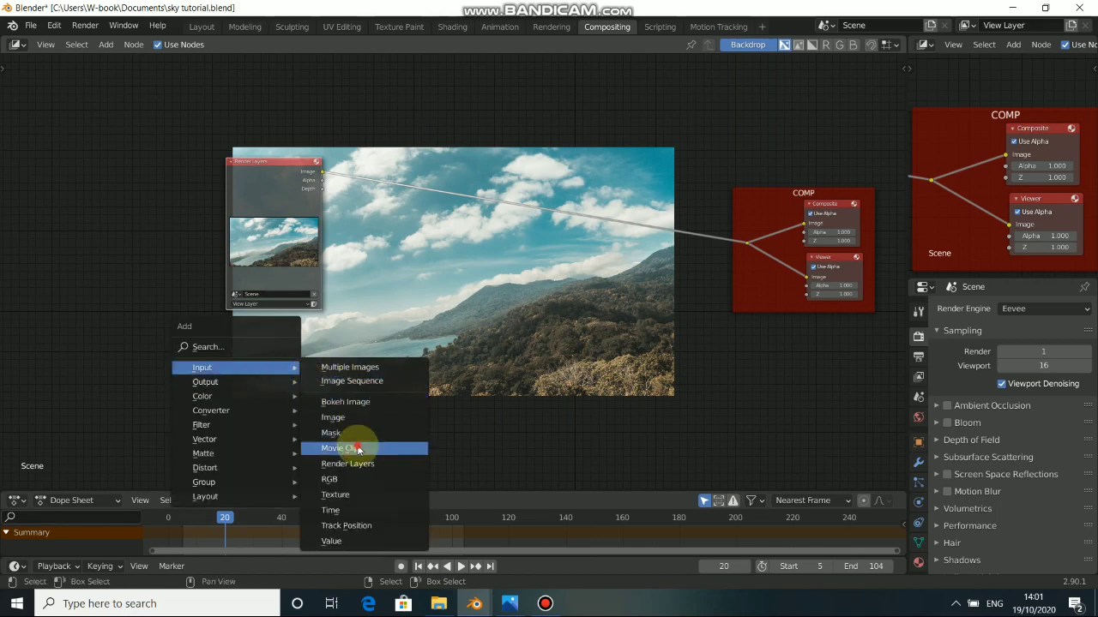
pyautogui.click(343, 448)
pyautogui.click(243, 331)
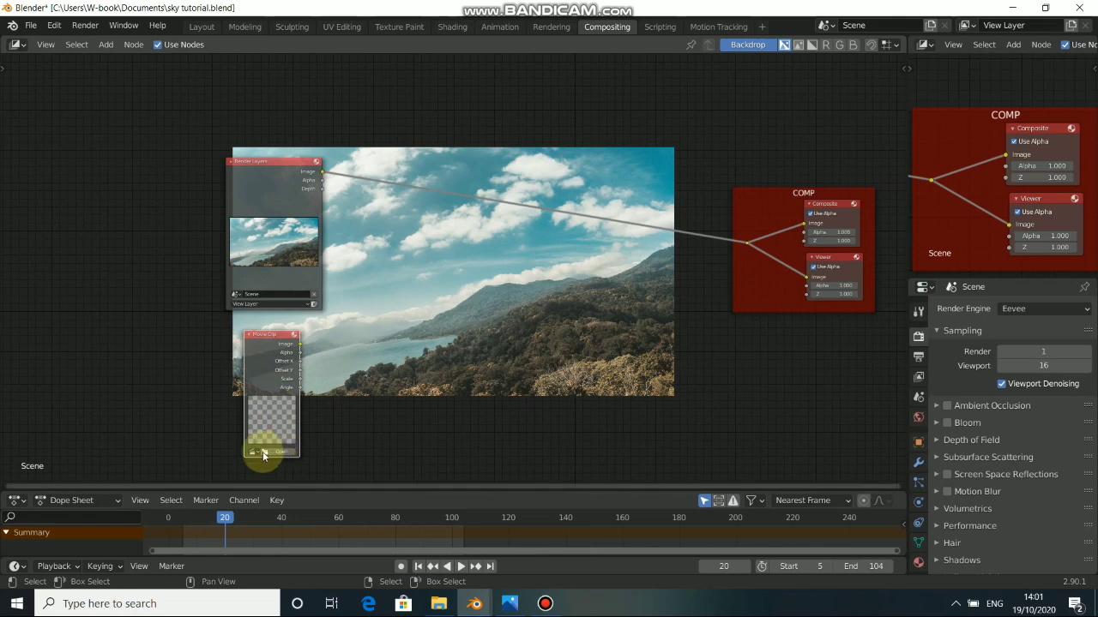
pyautogui.click(253, 452)
pyautogui.click(262, 467)
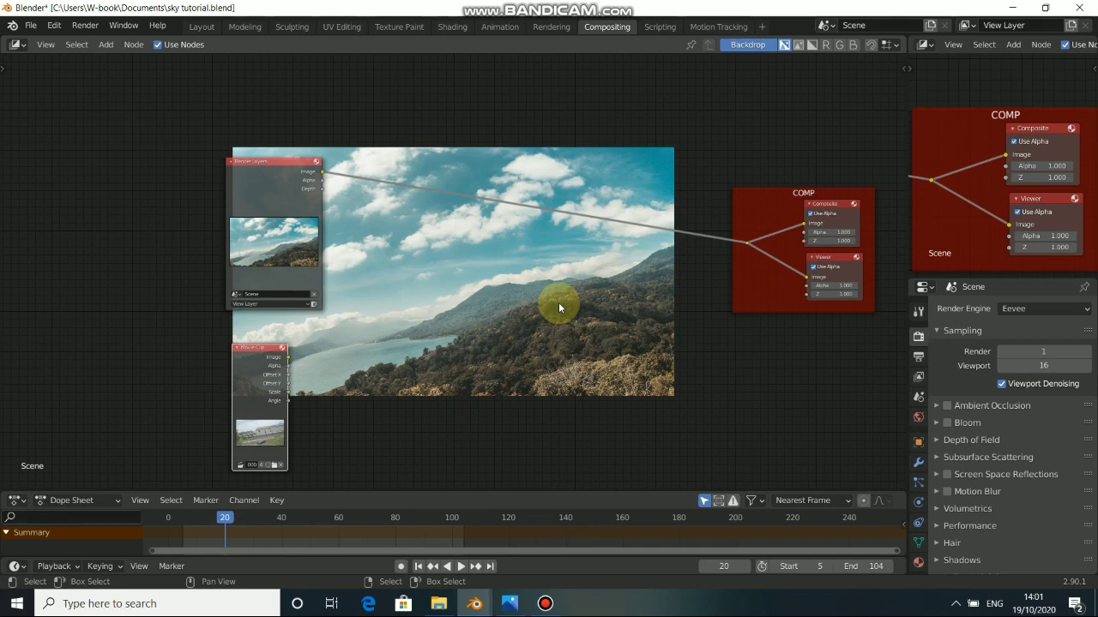
# Step: Insert an Alpha Over node between Render Layers and the COMP frame, and connect the Movie Clip image to its second Image input
pyautogui.hotkey('shift', 'a')
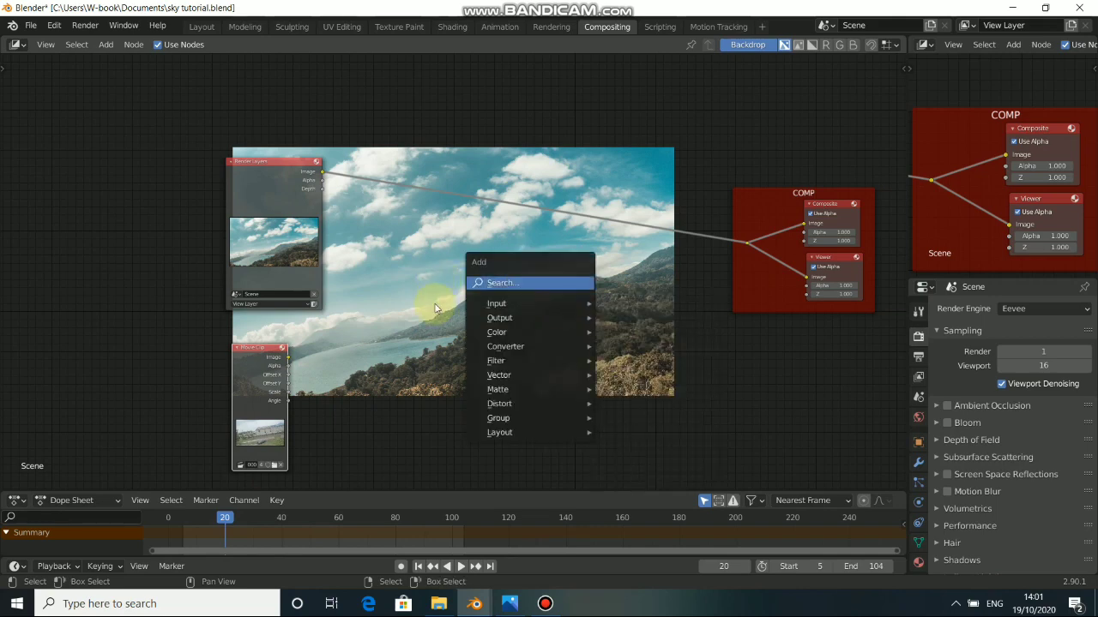
pyautogui.moveTo(507, 331)
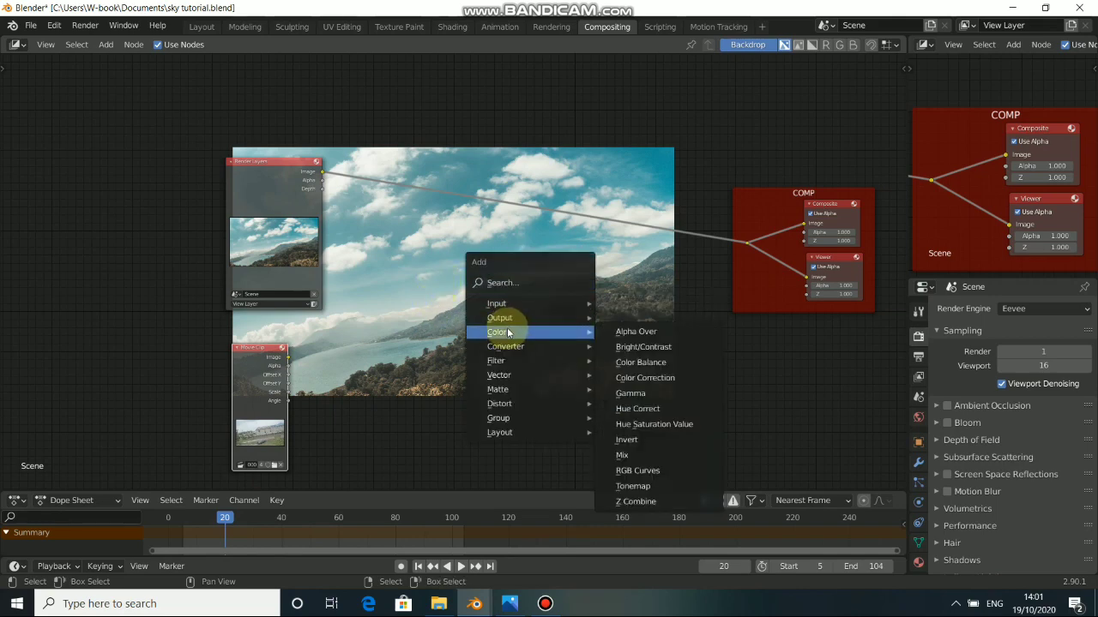
pyautogui.click(631, 332)
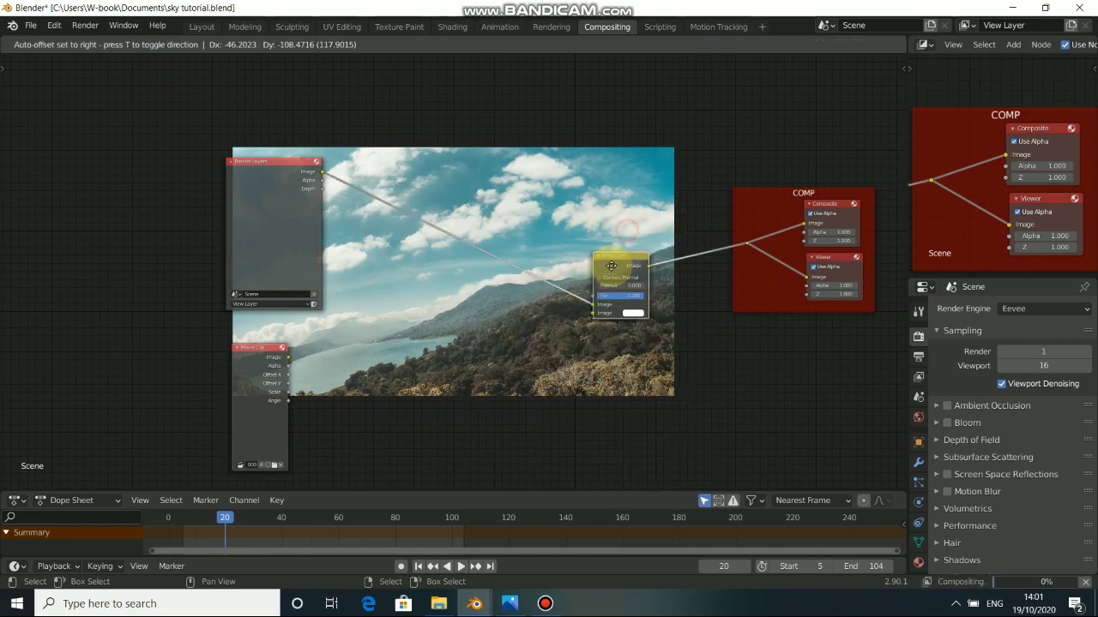
pyautogui.click(591, 249)
pyautogui.moveTo(287, 360); pyautogui.dragTo(592, 314)
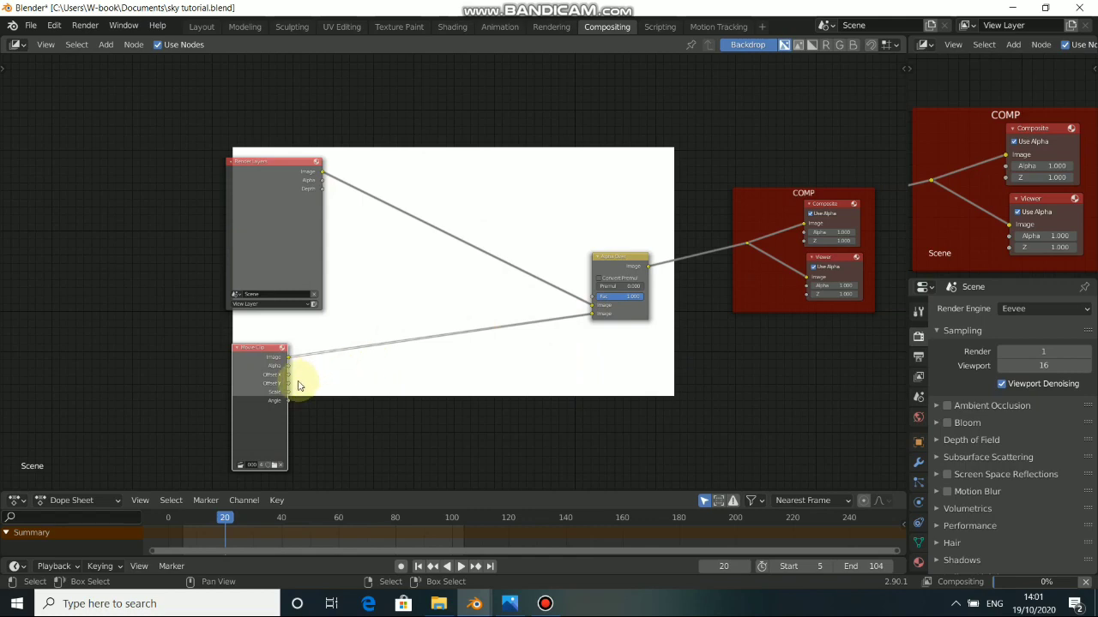
# Step: Preview the Render Layers image and the Movie Clip image in turn through the Viewer node
pyautogui.moveTo(402, 301); pyautogui.dragTo(443, 288, button='middle')
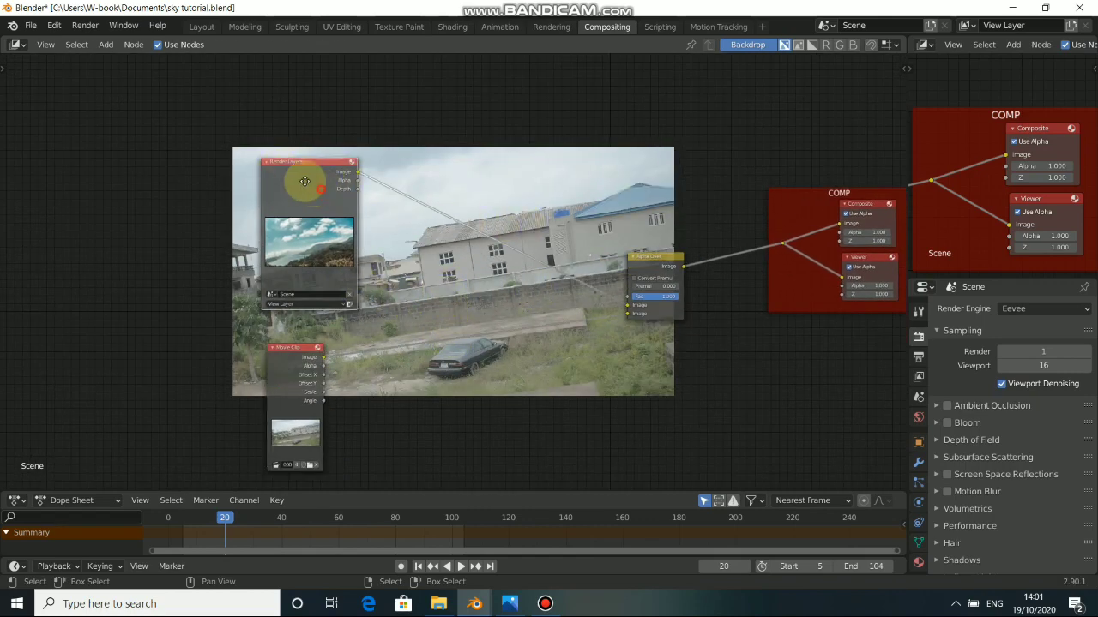
pyautogui.moveTo(302, 182); pyautogui.dragTo(296, 230)
pyautogui.moveTo(279, 184); pyautogui.dragTo(327, 288)
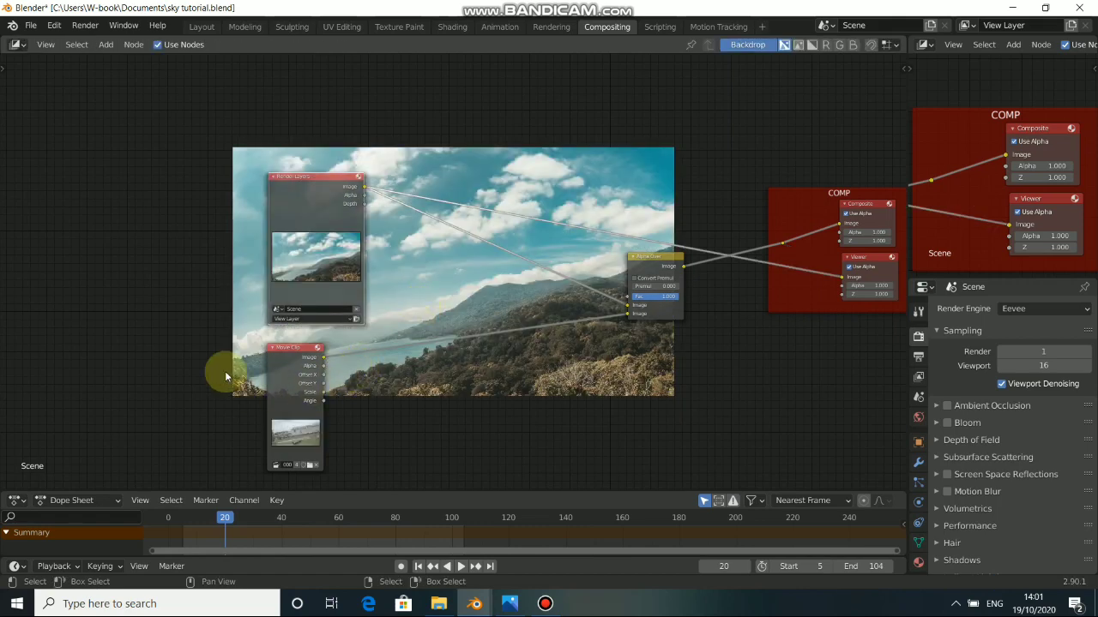
pyautogui.keyDown('ctrl'); pyautogui.keyDown('shift'); pyautogui.click(288, 366); pyautogui.keyUp('shift'); pyautogui.keyUp('ctrl')
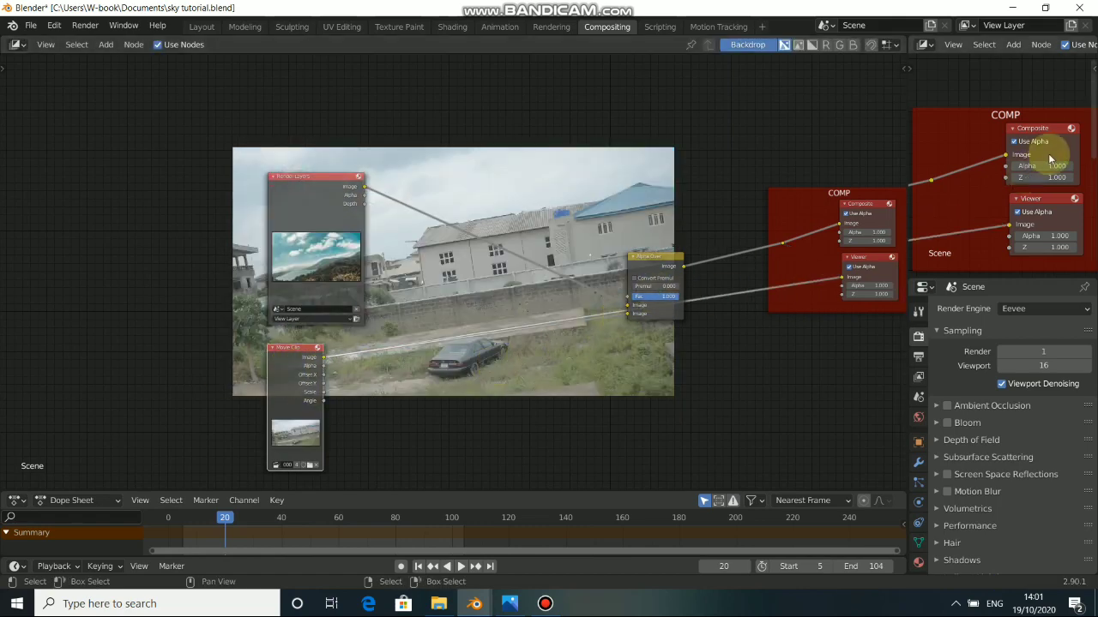
# Step: Move the Render Layers and Movie Clip nodes farther from Alpha Over and align them one above the other
pyautogui.moveTo(302, 243); pyautogui.dragTo(315, 231, button='middle')
pyautogui.moveTo(316, 231); pyautogui.dragTo(118, 225)
pyautogui.moveTo(318, 356); pyautogui.dragTo(173, 356)
pyautogui.moveTo(315, 373); pyautogui.dragTo(399, 342, button='middle')
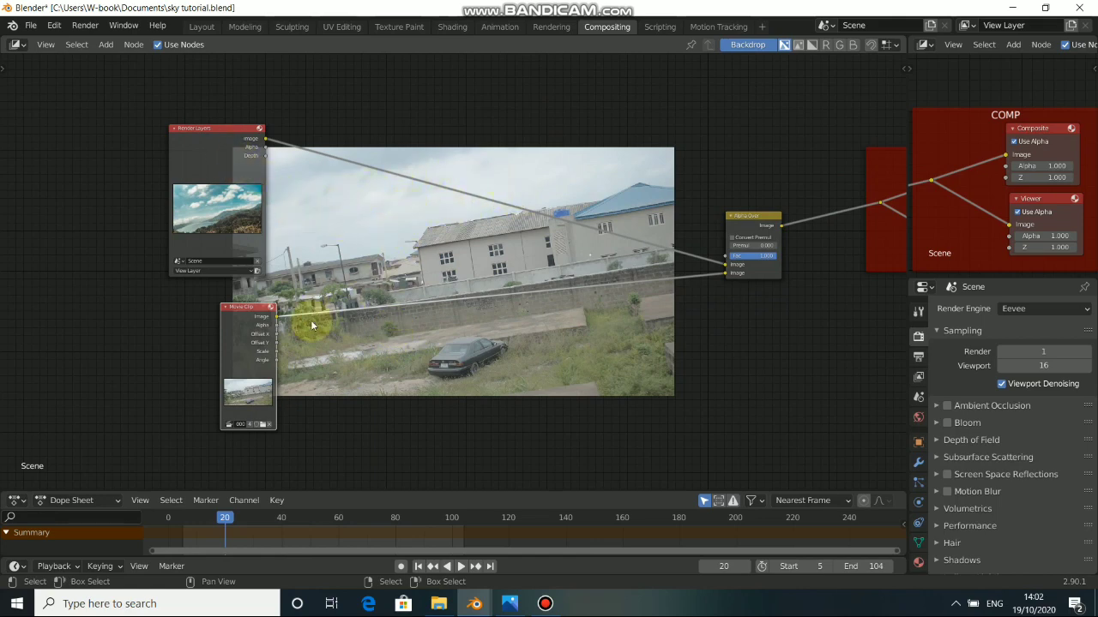
pyautogui.moveTo(239, 312); pyautogui.dragTo(184, 319)
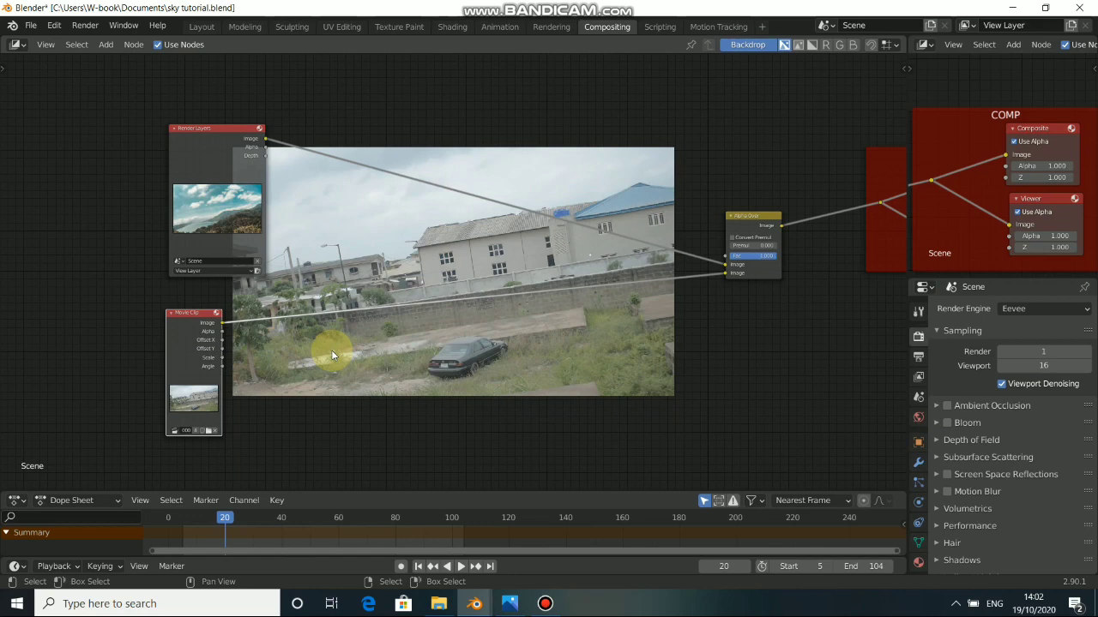
# Step: Insert a Difference Key node between Movie Clip and Alpha Over, and connect its Image output to the Viewer
pyautogui.hotkey('shift', 'a')
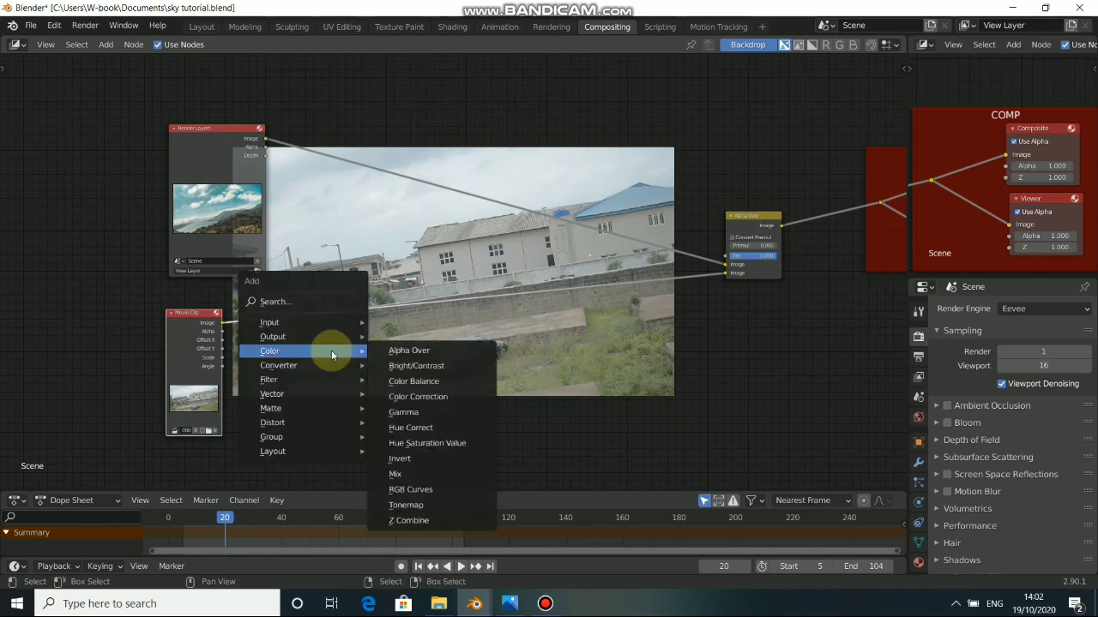
pyautogui.moveTo(291, 422)
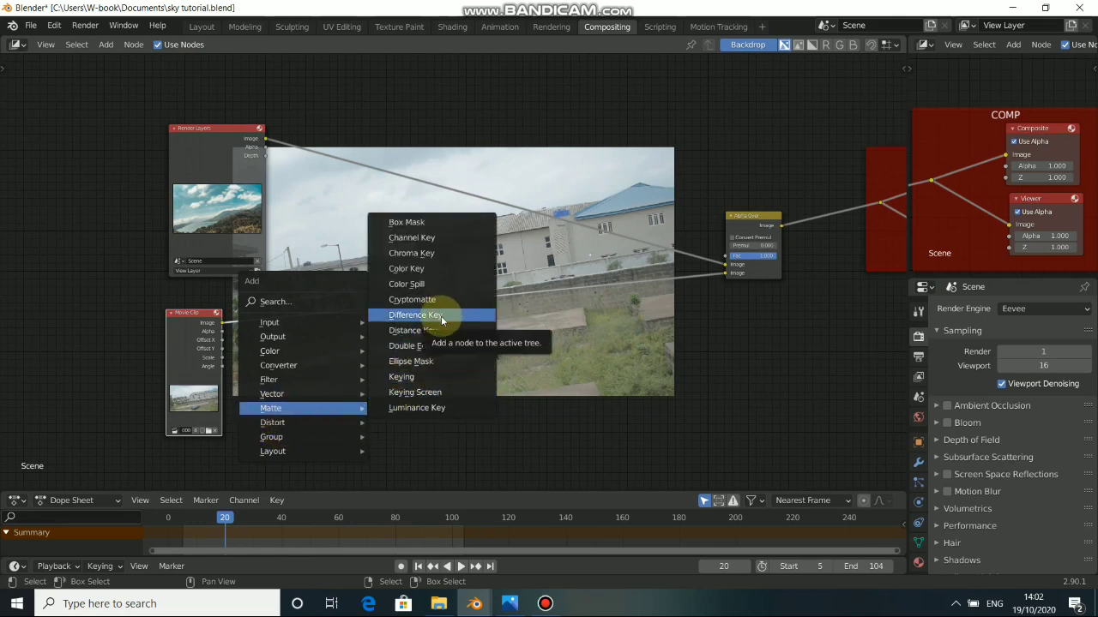
pyautogui.click(442, 316)
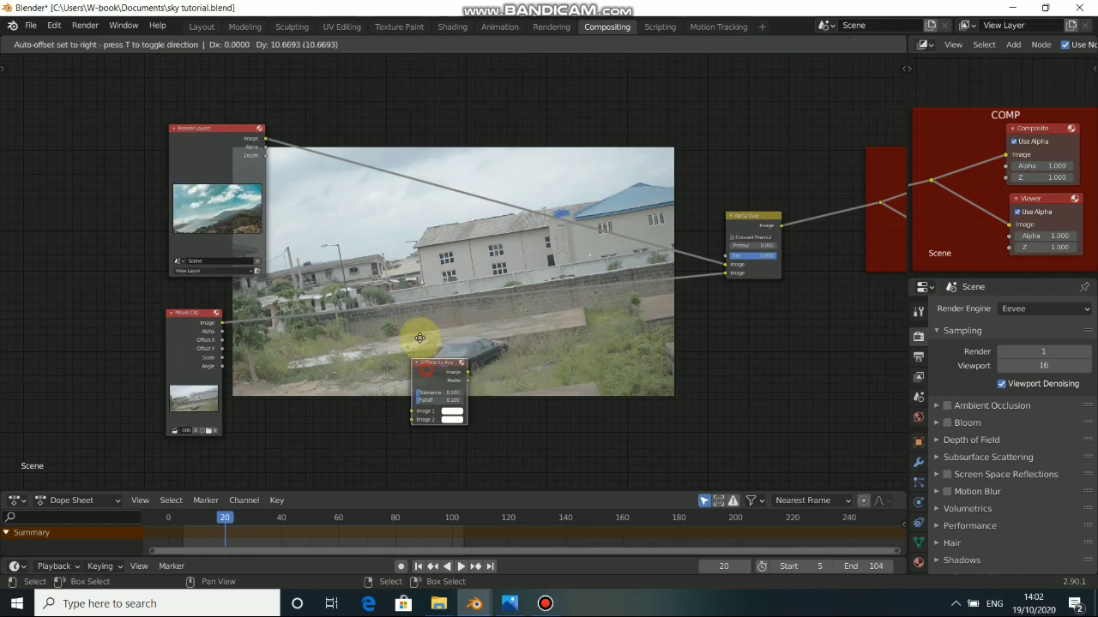
pyautogui.click(406, 322)
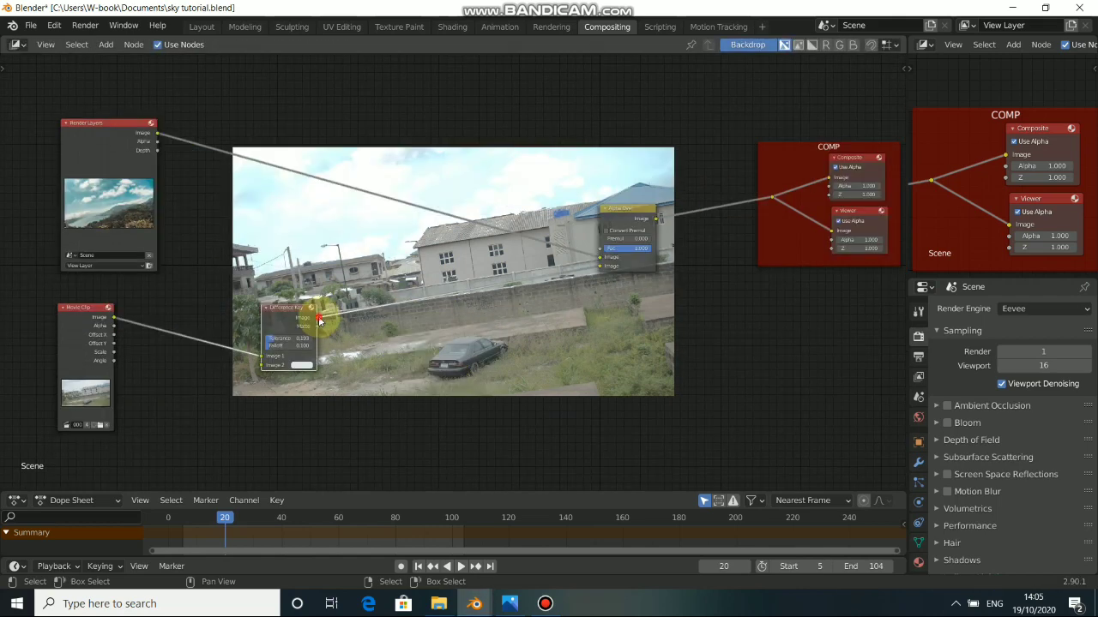
pyautogui.moveTo(319, 321); pyautogui.dragTo(834, 230)
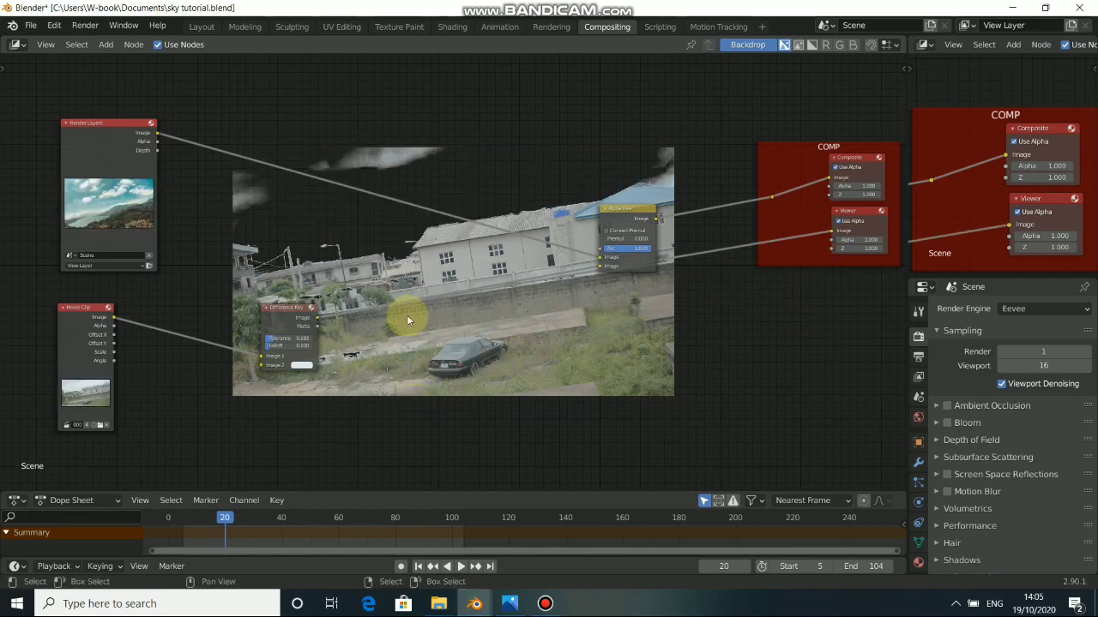
# Step: Raise the Value of the Difference Key's Image 2 colour to 0.962
pyautogui.moveTo(446, 343); pyautogui.dragTo(491, 300, button='middle')
pyautogui.scroll(3, 523, 236)
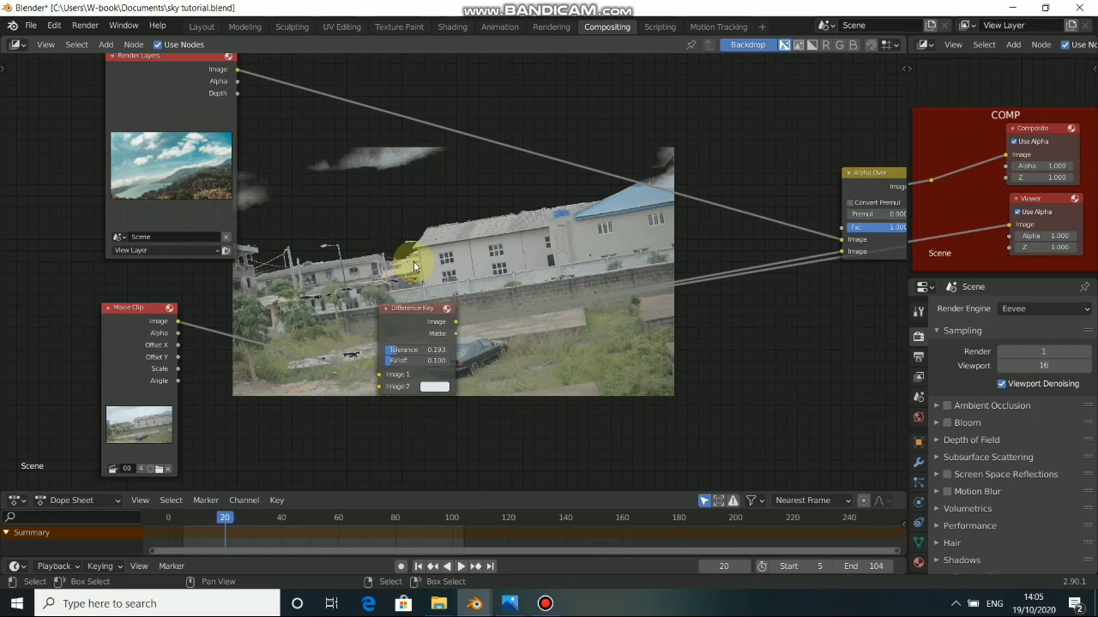
pyautogui.moveTo(412, 250); pyautogui.dragTo(410, 244, button='middle')
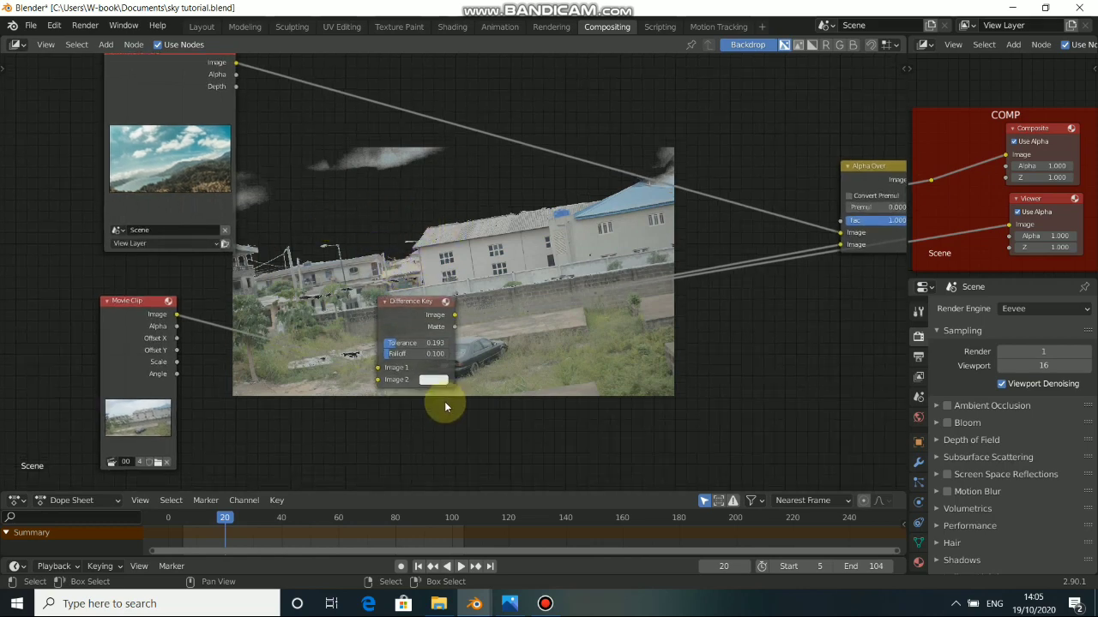
pyautogui.scroll(3, 429, 318)
pyautogui.click(481, 354)
pyautogui.click(470, 352)
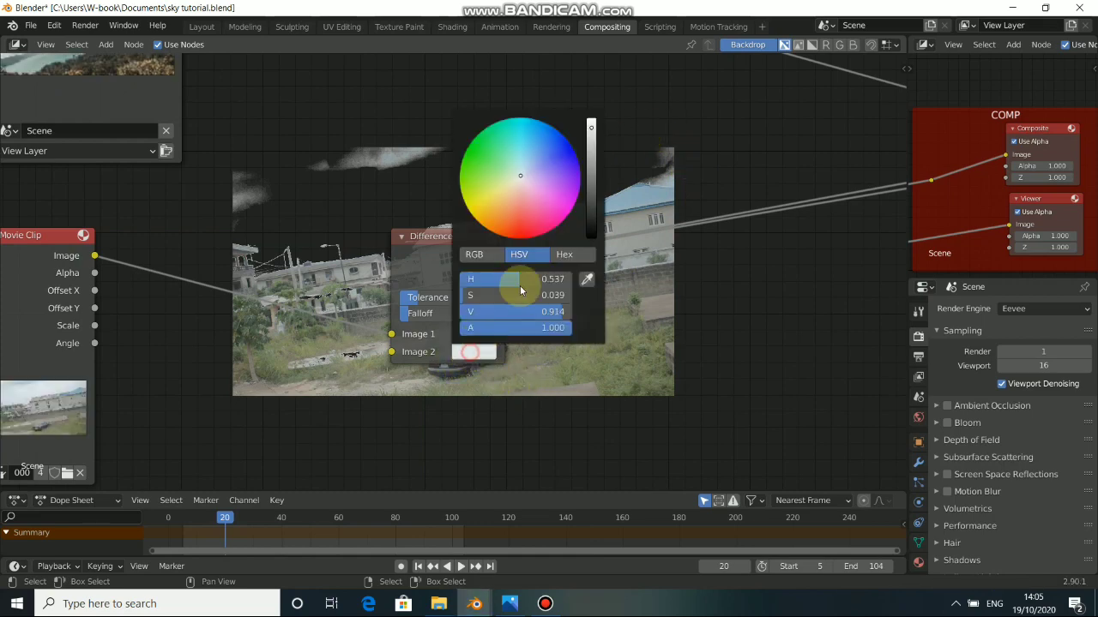
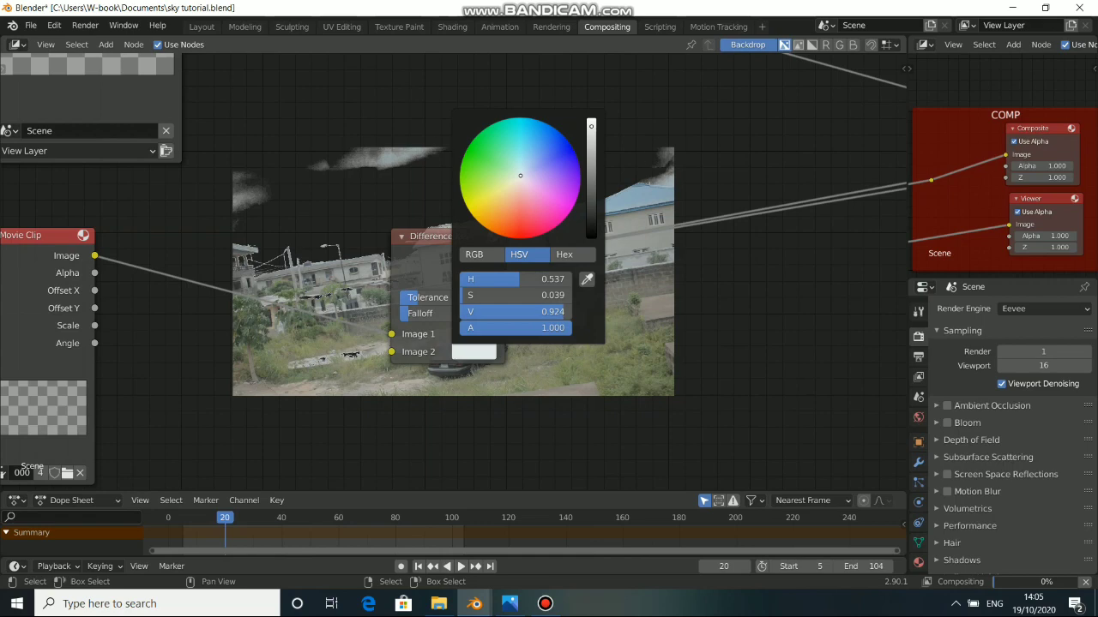
pyautogui.click(591, 121)
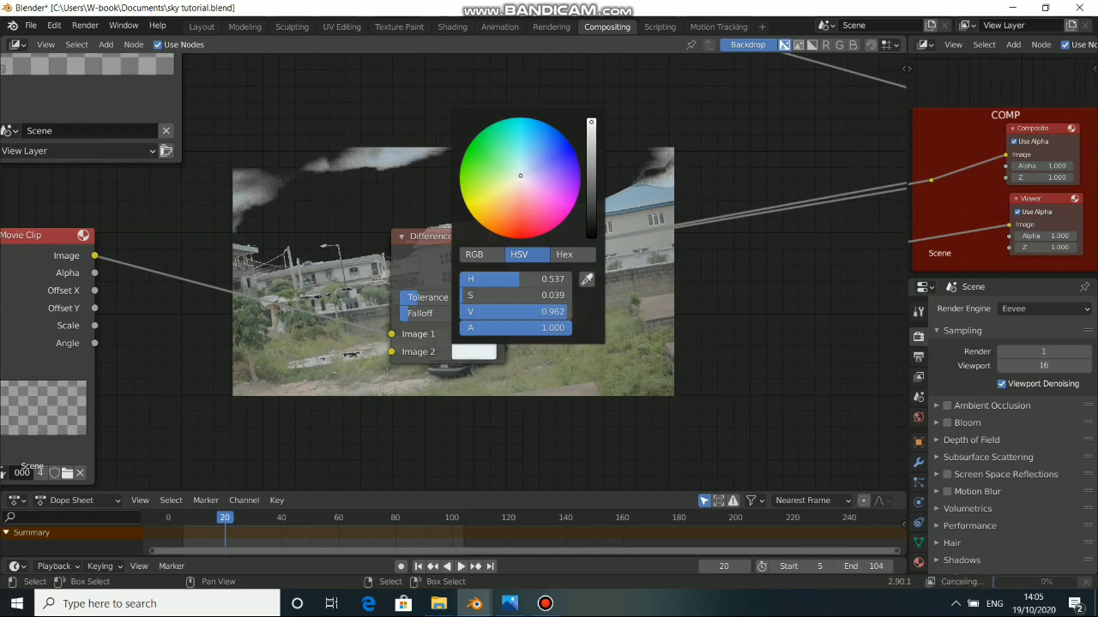
pyautogui.click(226, 353)
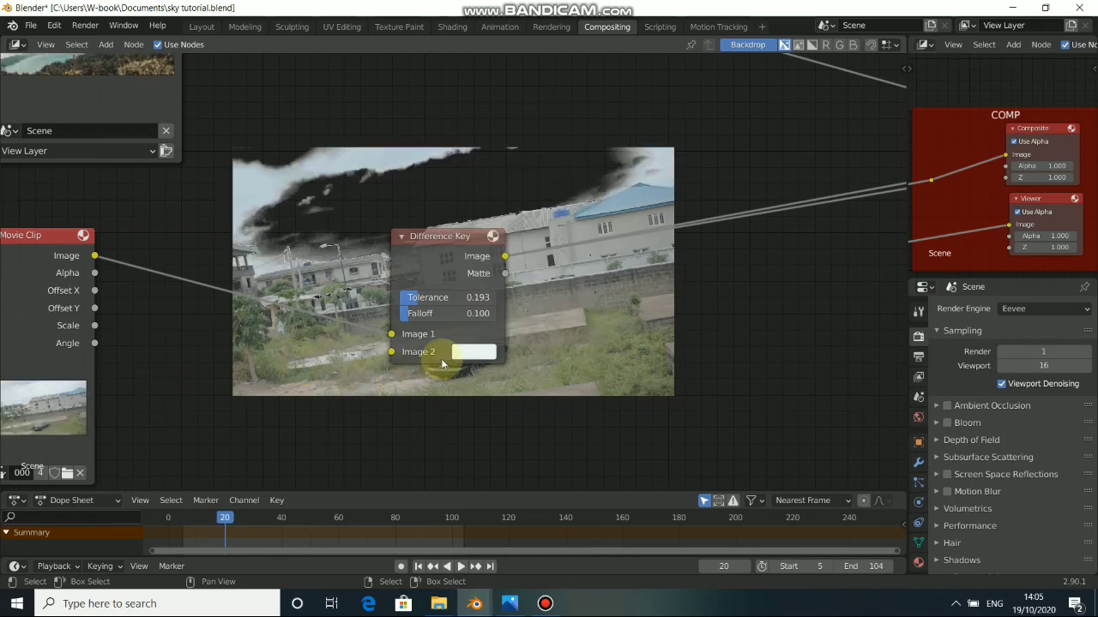
# Step: Set the Difference Key's Falloff to 0.199 and its Tolerance to 0.272
pyautogui.moveTo(421, 312)
pyautogui.mouseDown()
pyautogui.moveTo(445, 312)
pyautogui.moveTo(404, 306)
pyautogui.moveTo(416, 299)
pyautogui.mouseUp()
pyautogui.click(416, 300)
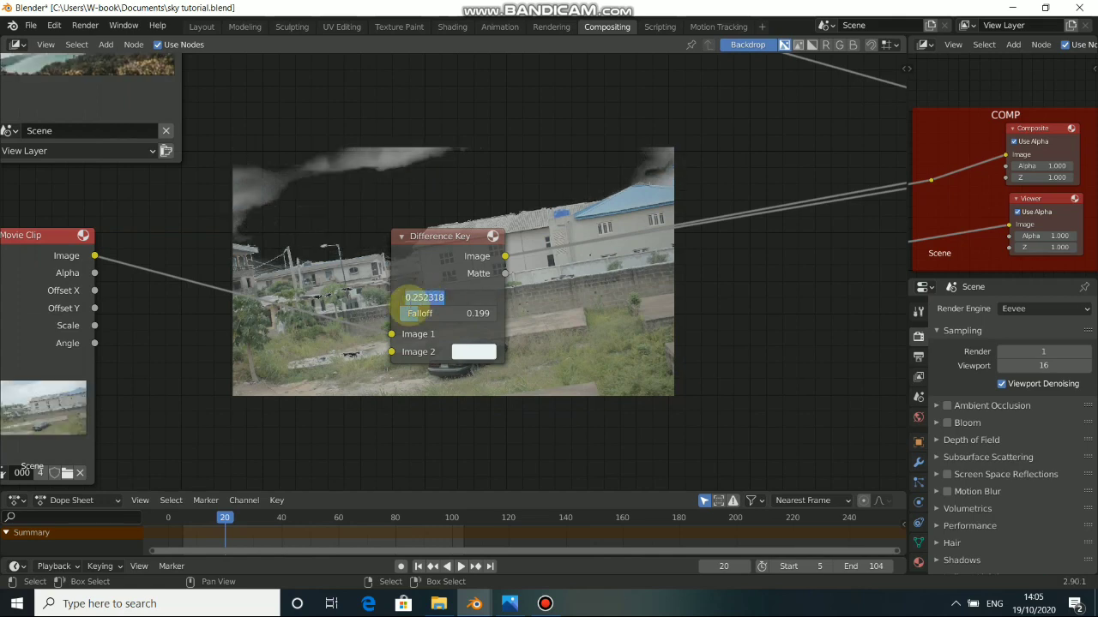
pyautogui.press('Return')
pyautogui.scroll(3, 416, 301)
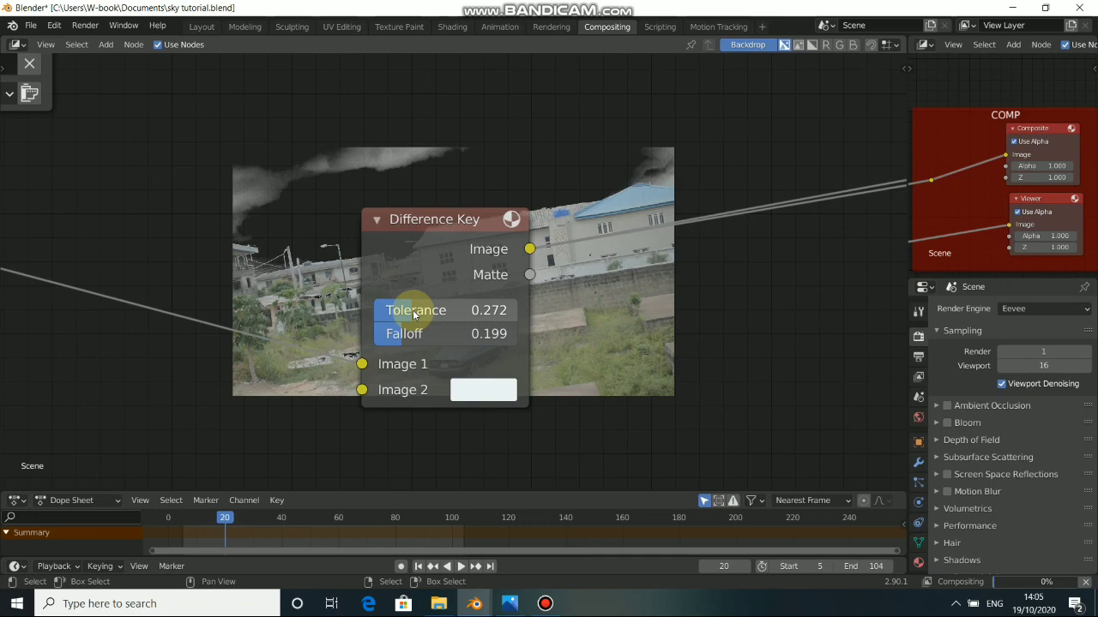
# Step: Move the Difference Key node lower over the backdrop to uncover the building and the keyed sky
pyautogui.moveTo(433, 221); pyautogui.dragTo(362, 251)
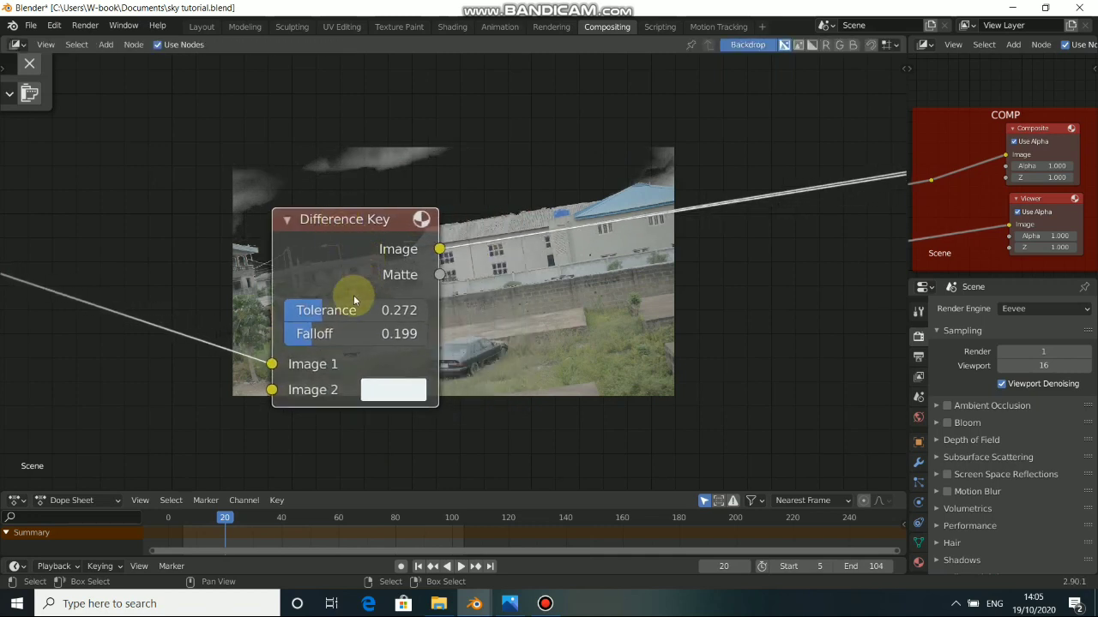
pyautogui.moveTo(245, 325); pyautogui.dragTo(340, 311, button='middle')
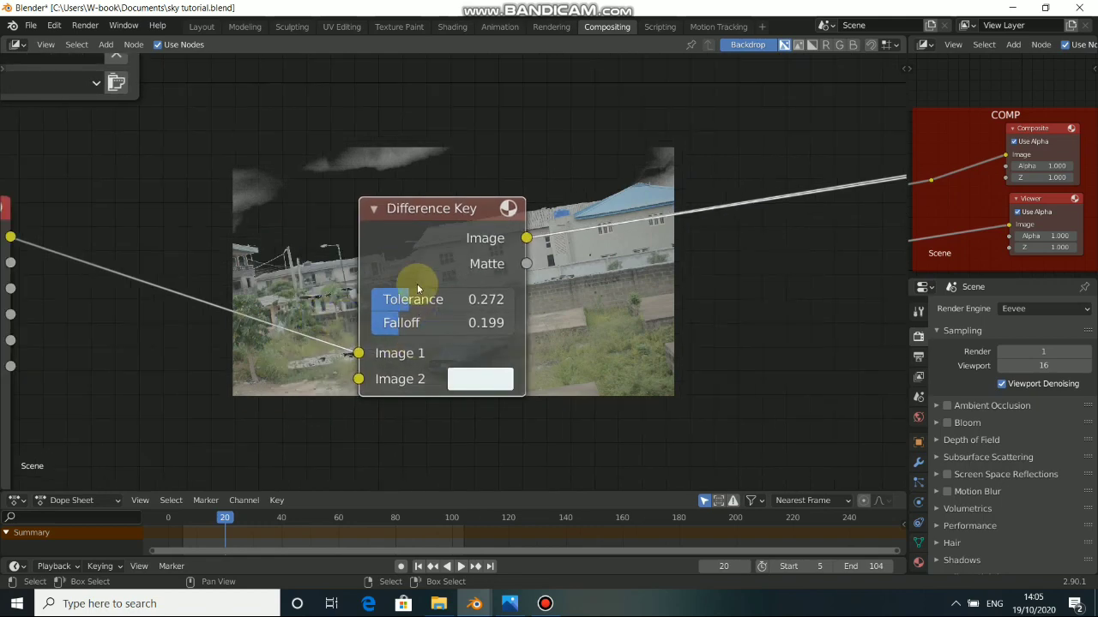
pyautogui.moveTo(449, 208); pyautogui.dragTo(516, 285)
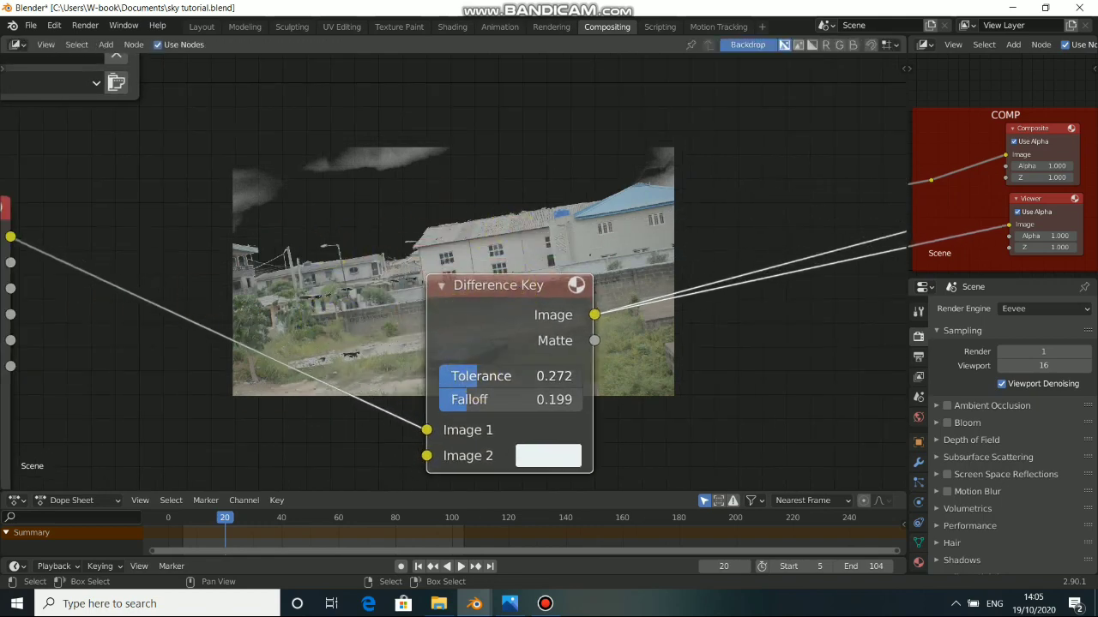
# Step: Set the Difference Key's Tolerance to 0.232 and Falloff to 0.179, and show its Matte output in the Viewer
pyautogui.moveTo(485, 377); pyautogui.dragTo(463, 388)
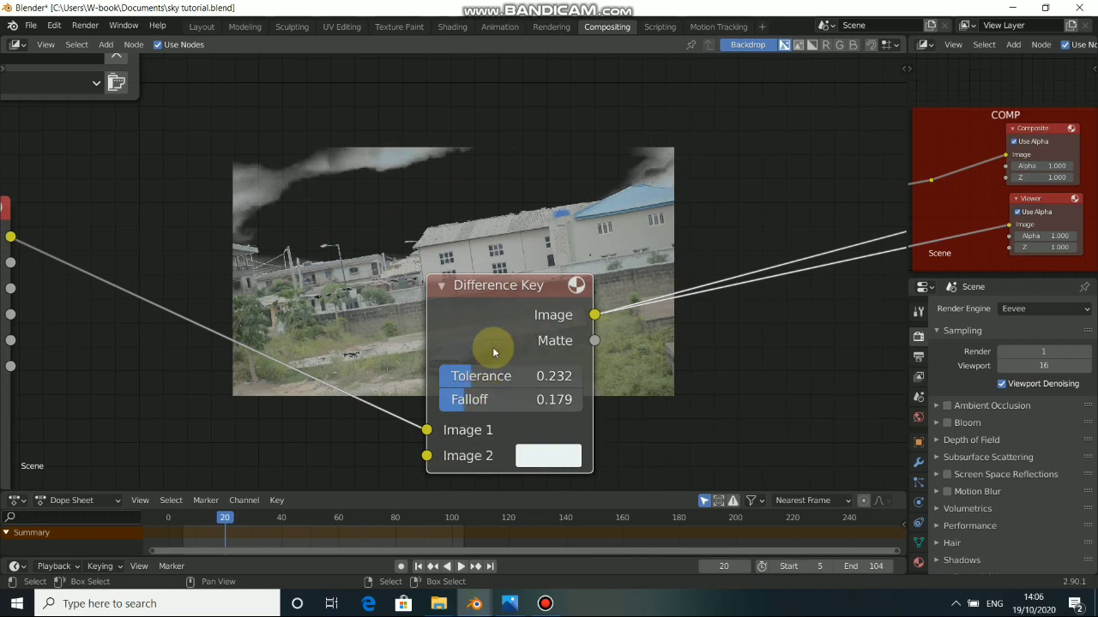
pyautogui.moveTo(577, 294); pyautogui.dragTo(309, 263)
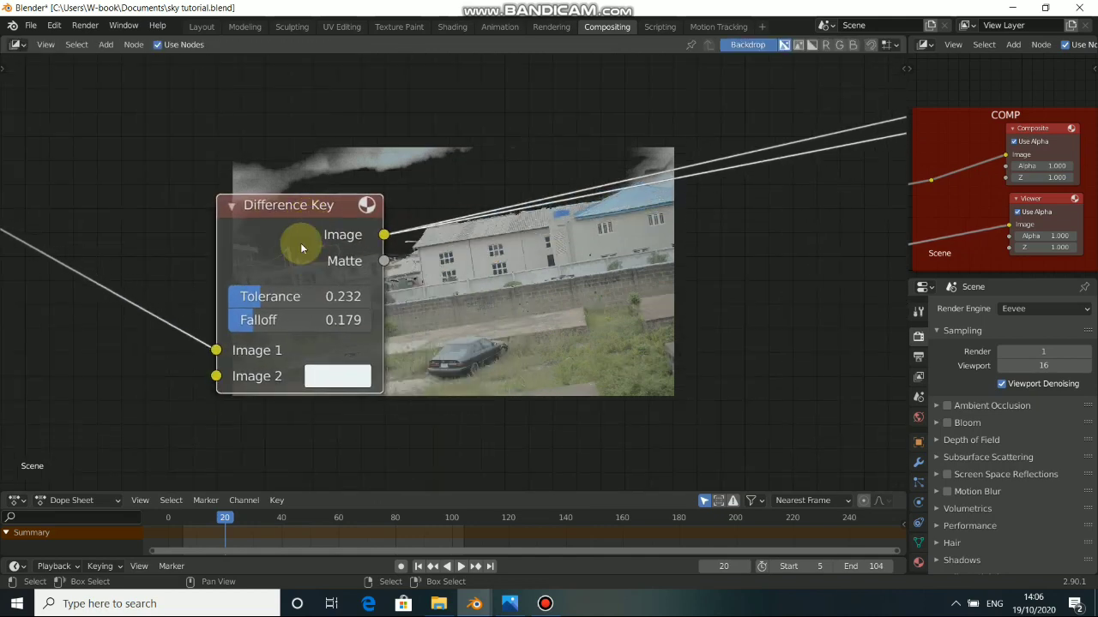
pyautogui.keyDown('ctrl'); pyautogui.keyDown('shift'); pyautogui.click(300, 247); pyautogui.keyUp('shift'); pyautogui.keyUp('ctrl')
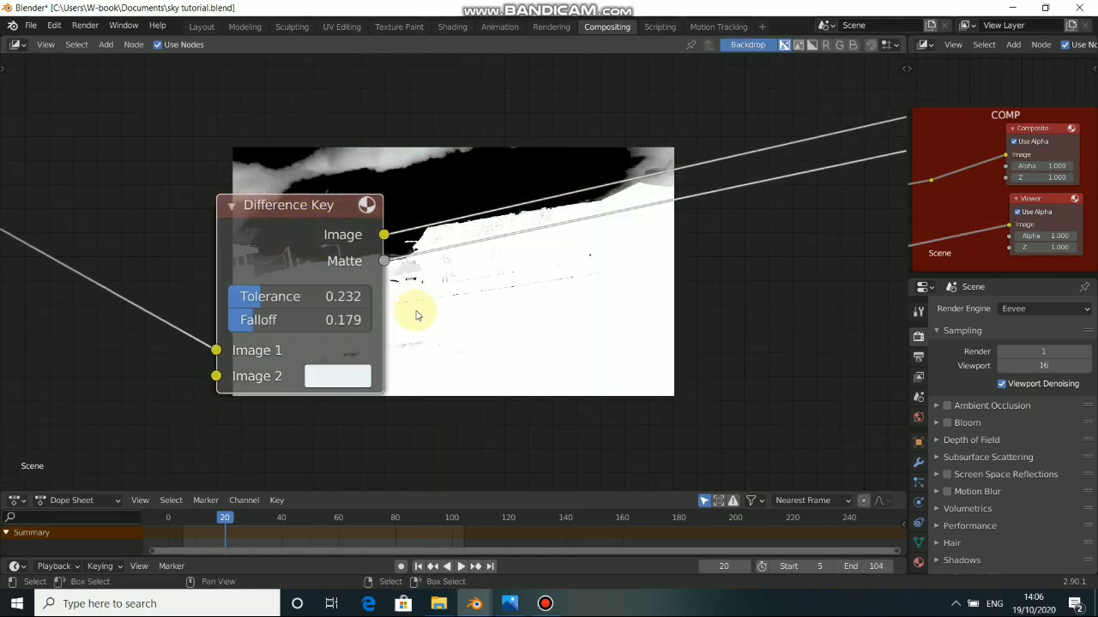
pyautogui.moveTo(415, 315); pyautogui.dragTo(350, 343, button='middle')
pyautogui.scroll(-1, 411, 308)
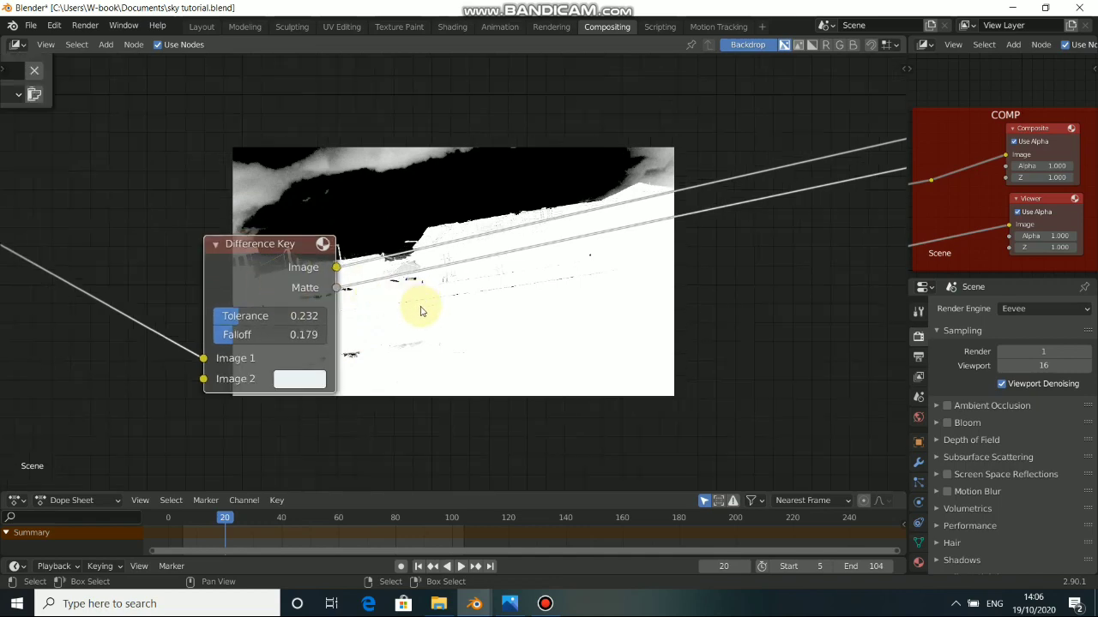
pyautogui.scroll(-3, 420, 312)
pyautogui.moveTo(420, 318); pyautogui.dragTo(334, 355, button='middle')
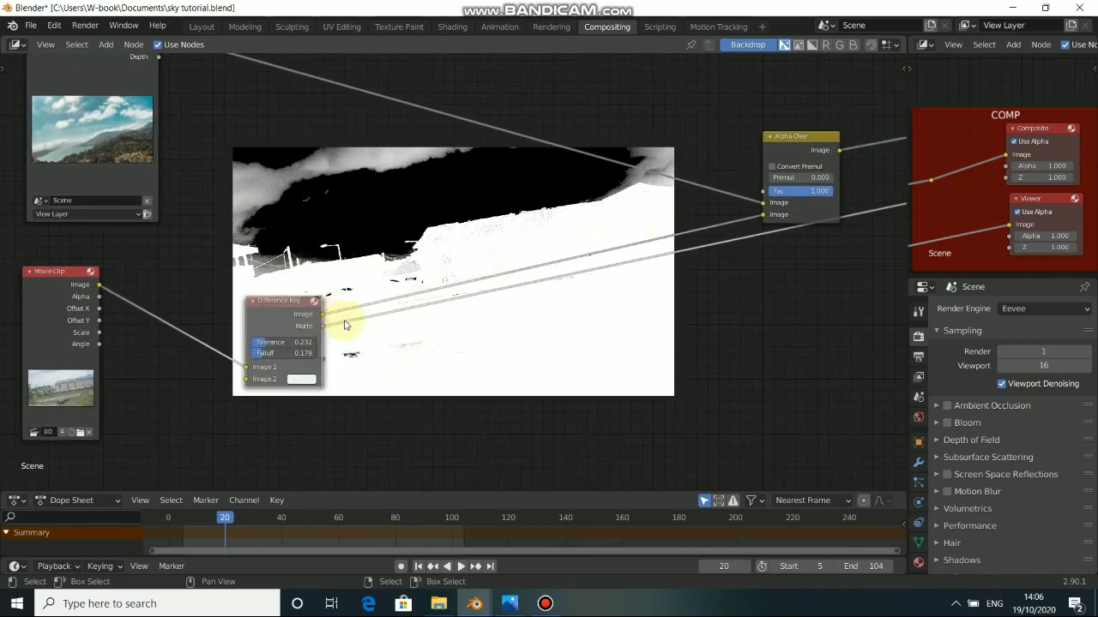
# Step: Return the Viewer to the composite result and connect the Difference Key's Matte output to Alpha Over's Fac input
pyautogui.keyDown('ctrl'); pyautogui.keyDown('shift'); pyautogui.click(932, 182); pyautogui.keyUp('shift'); pyautogui.keyUp('ctrl')
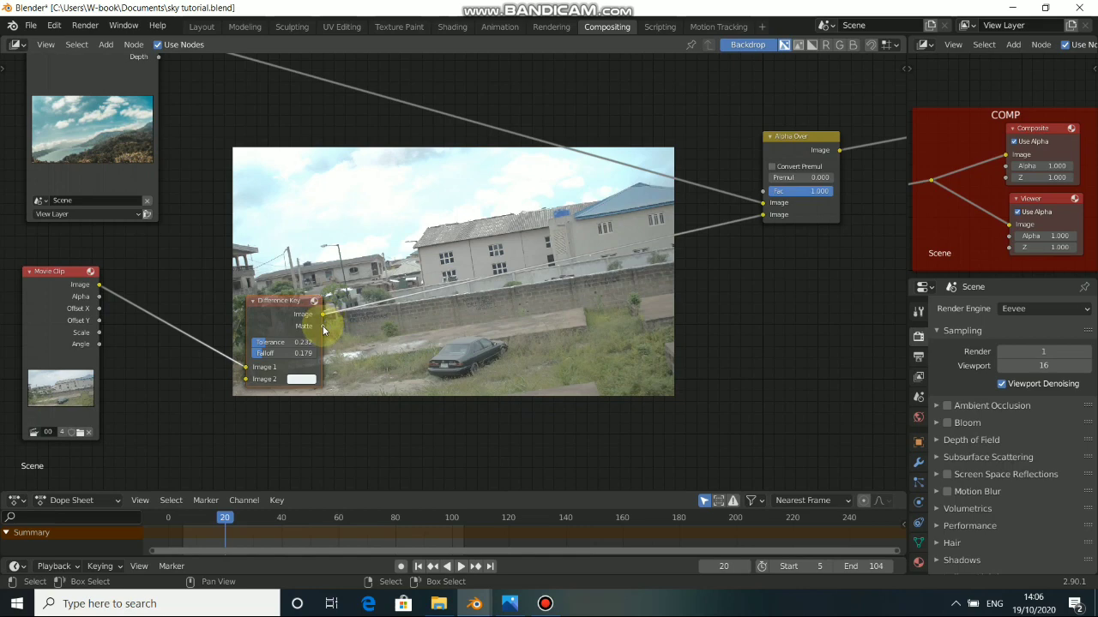
pyautogui.moveTo(322, 327); pyautogui.dragTo(764, 190)
pyautogui.moveTo(779, 147); pyautogui.dragTo(722, 195)
pyautogui.click(293, 233)
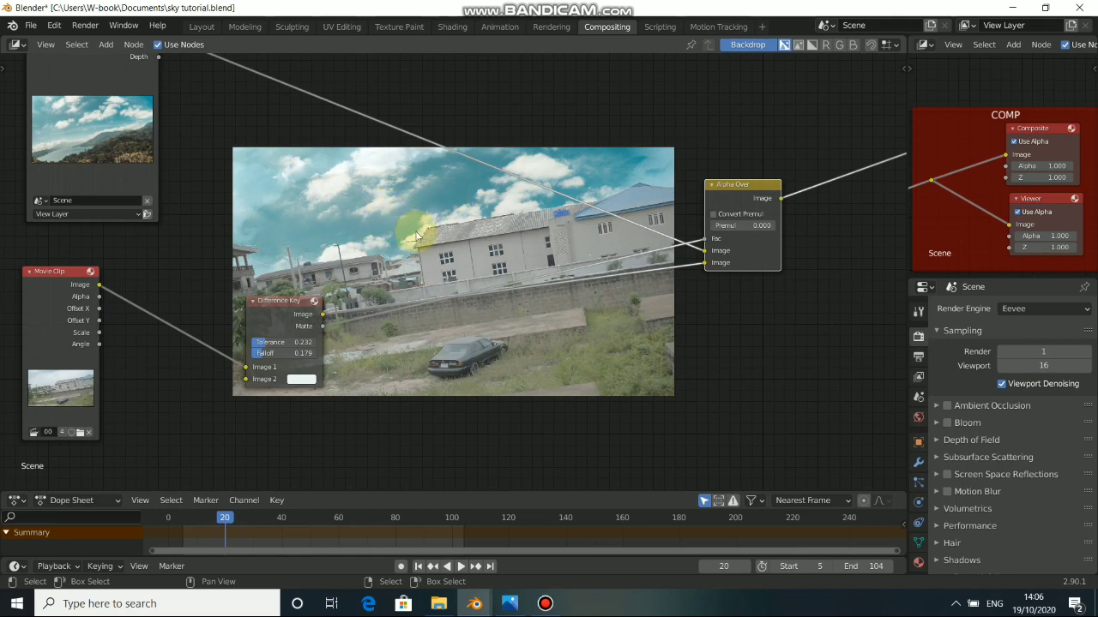
pyautogui.click(282, 311)
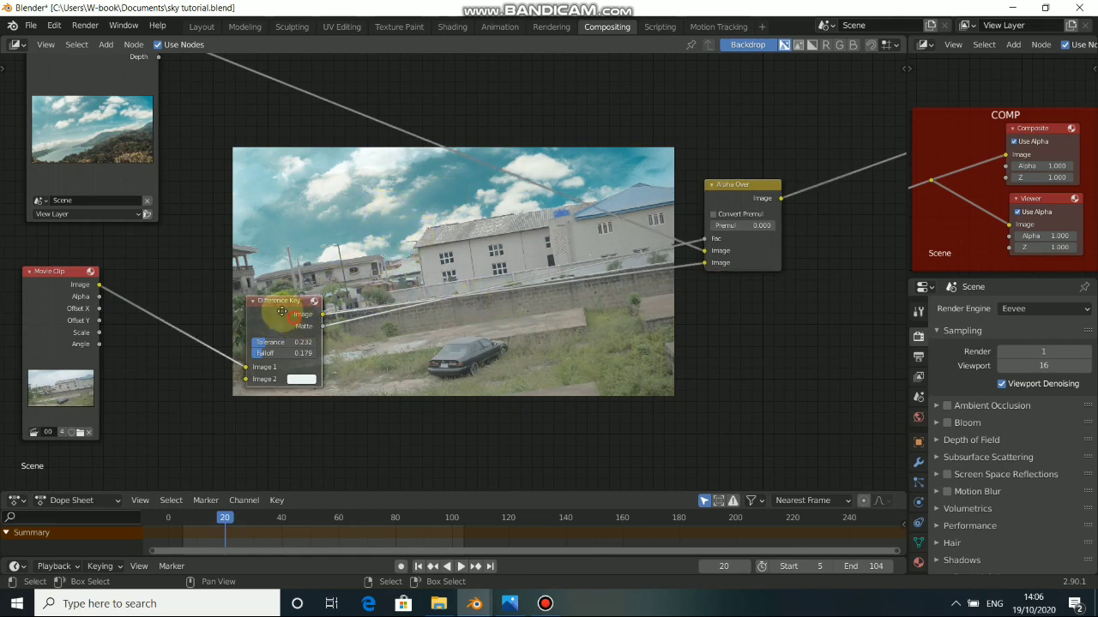
pyautogui.moveTo(281, 311); pyautogui.dragTo(267, 317)
# Step: Disconnect the Difference Key from Alpha Over's second Image input, and feed Movie Clip's Image output directly into it
pyautogui.moveTo(705, 262); pyautogui.dragTo(694, 286)
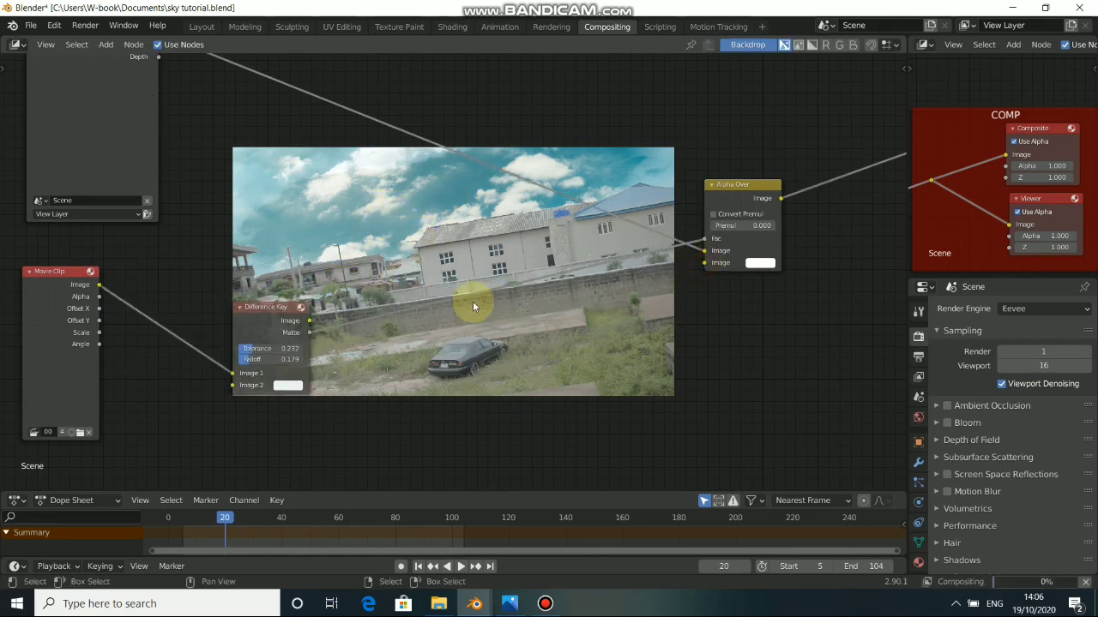
pyautogui.moveTo(100, 284); pyautogui.dragTo(711, 264)
pyautogui.moveTo(287, 311); pyautogui.dragTo(374, 176)
pyautogui.scroll(3, 446, 239)
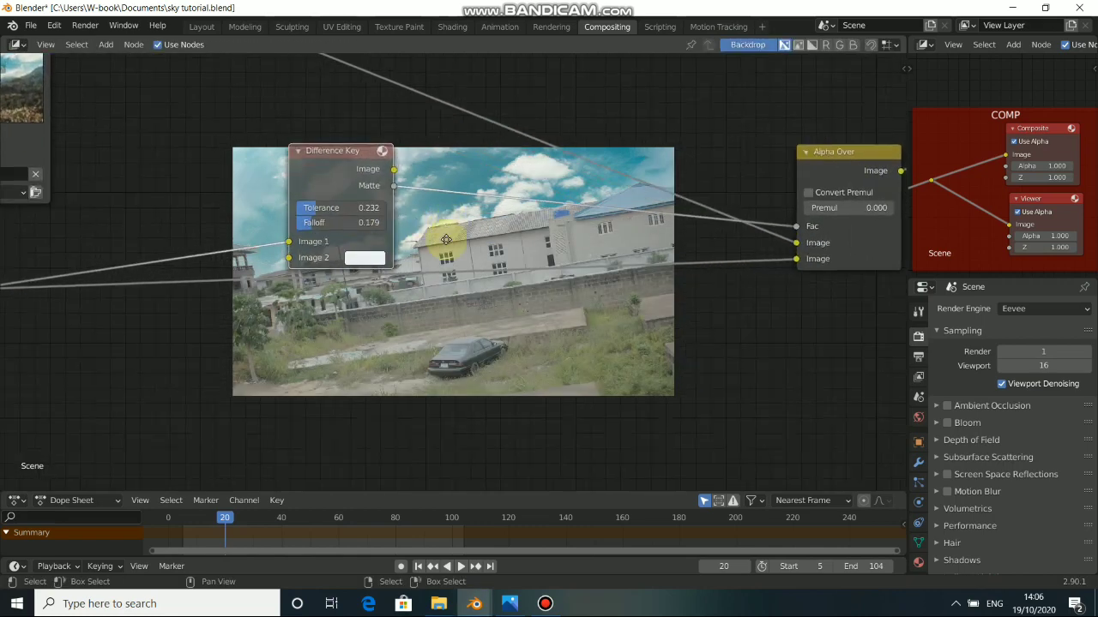
pyautogui.moveTo(446, 239); pyautogui.dragTo(257, 204)
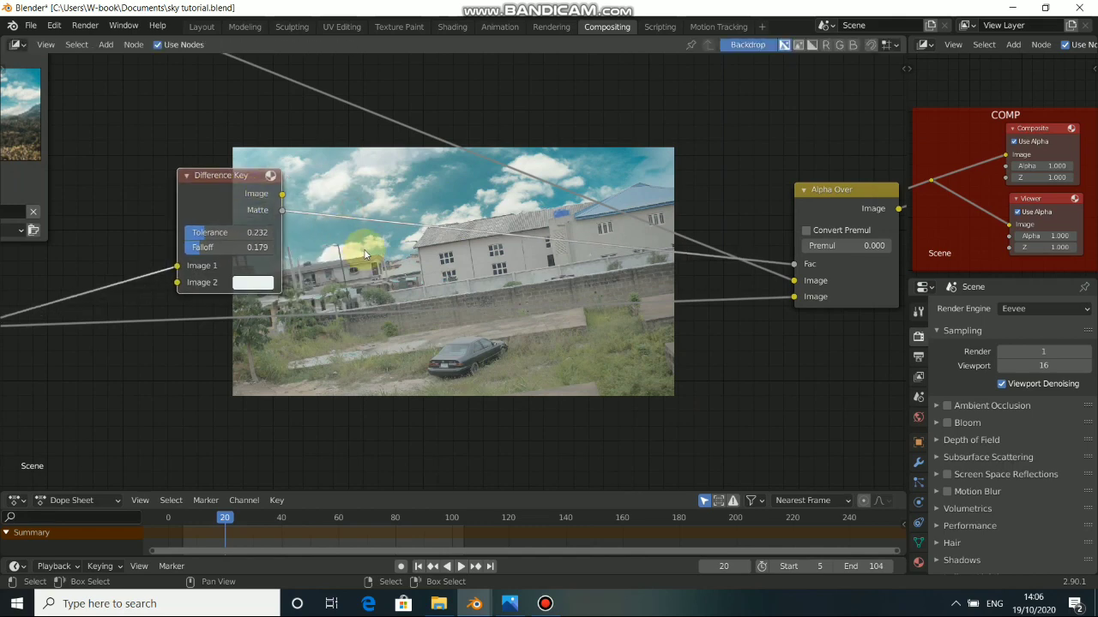
# Step: Insert a Blur node between the Difference Key's Matte output and Alpha Over's Fac, using the Fast Gaussian filter type
pyautogui.hotkey('shift', 'a')
pyautogui.moveTo(364, 250)
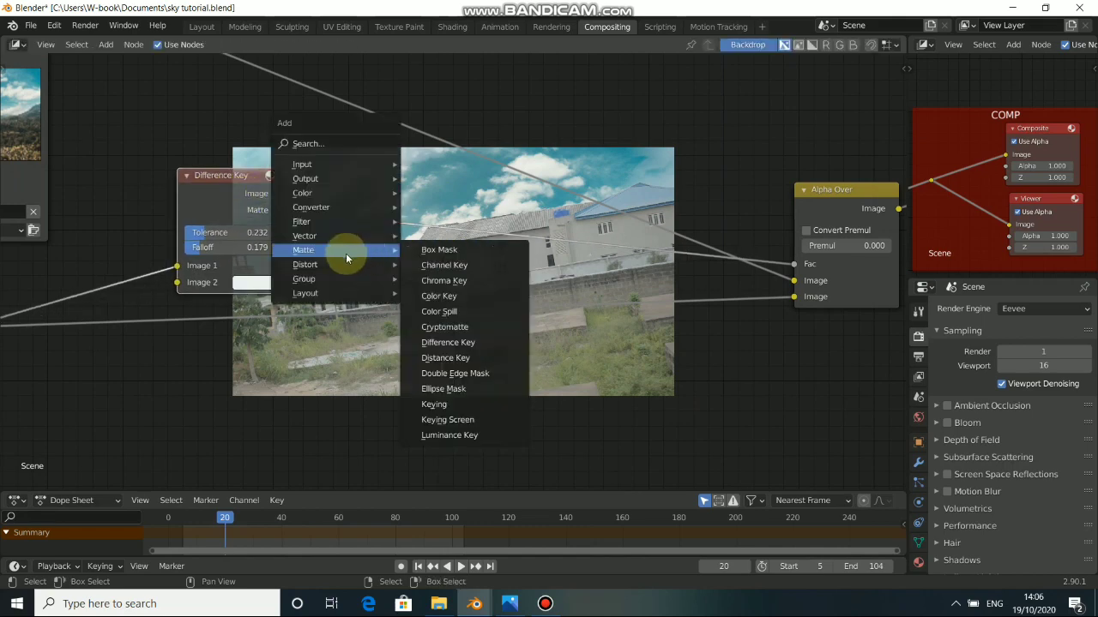
pyautogui.moveTo(304, 222)
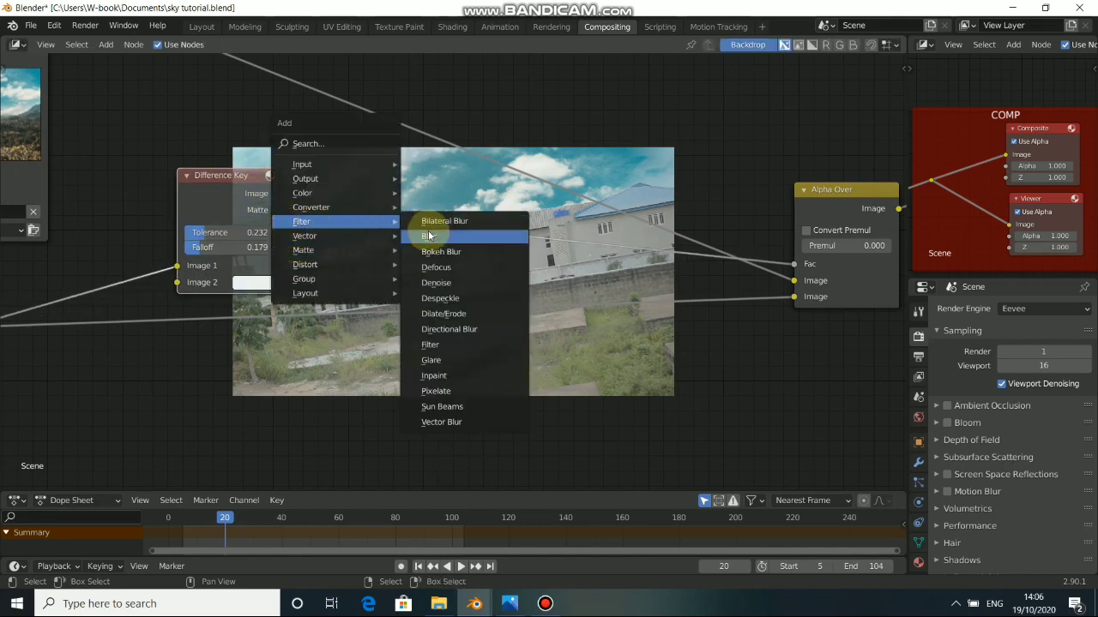
pyautogui.click(429, 236)
pyautogui.click(369, 202)
pyautogui.click(407, 243)
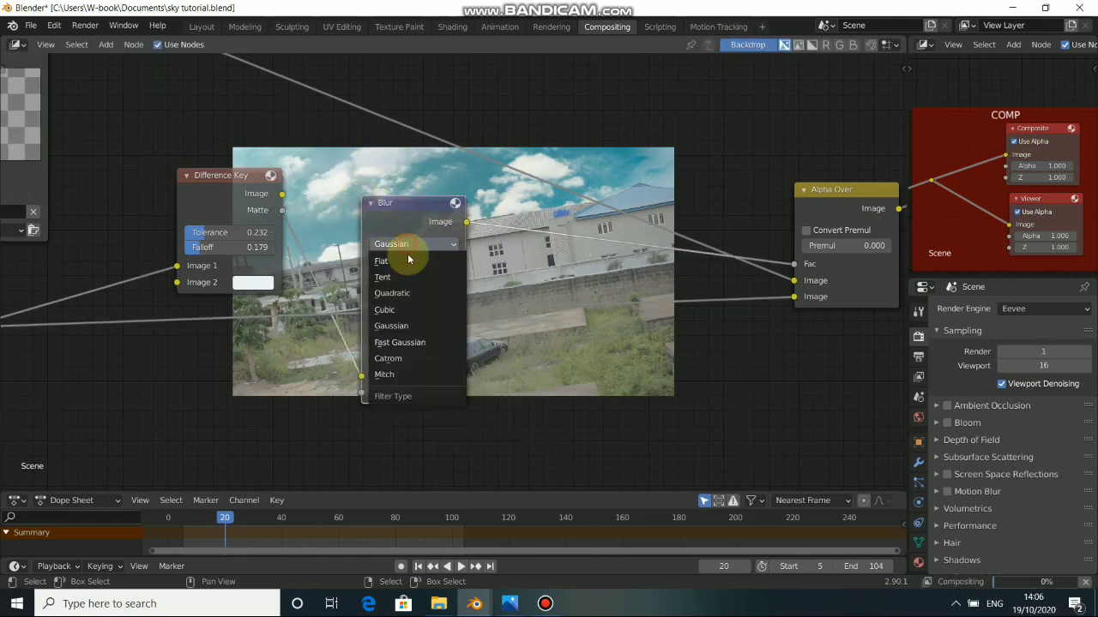
pyautogui.click(403, 342)
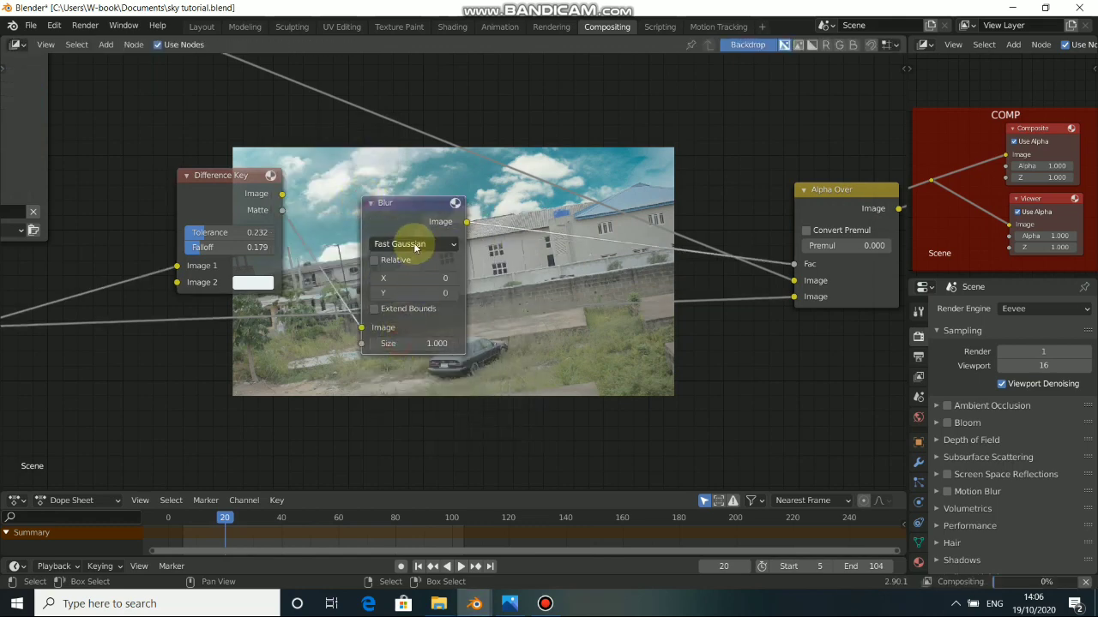
# Step: Set the Blur node's X and Y to 5 and show its output in the Viewer
pyautogui.click(434, 280)
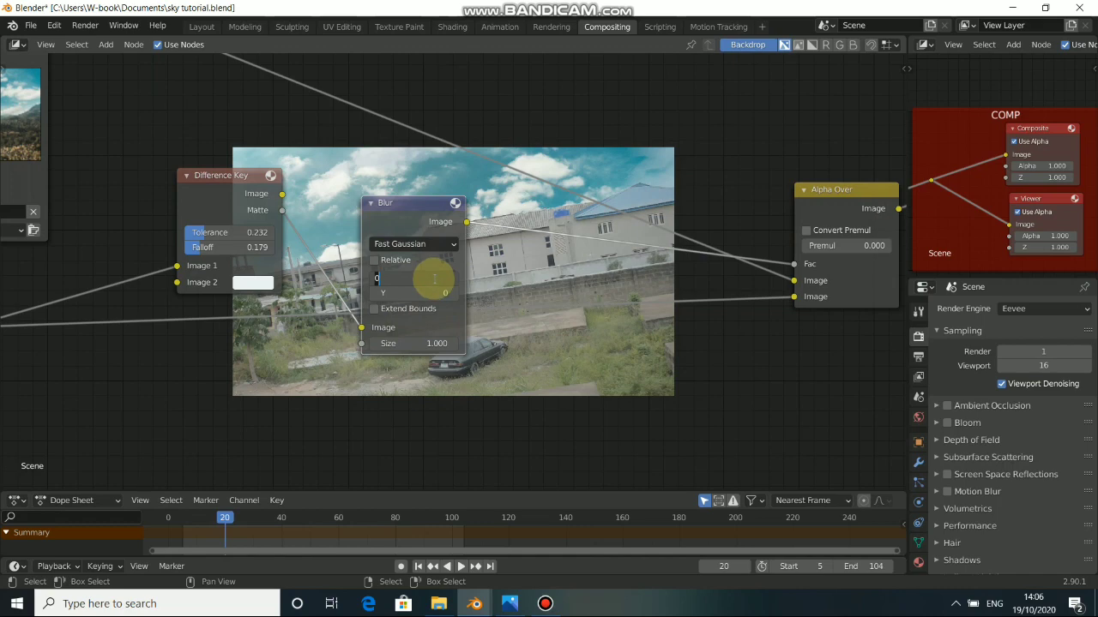
pyautogui.write('5')
pyautogui.press('Return')
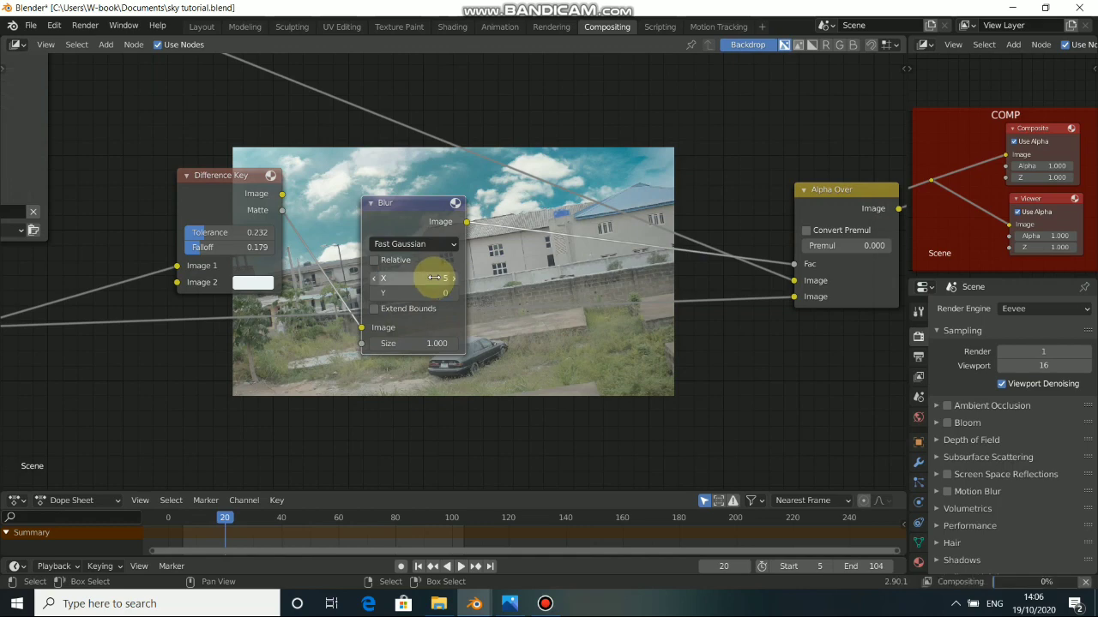
pyautogui.click(430, 293)
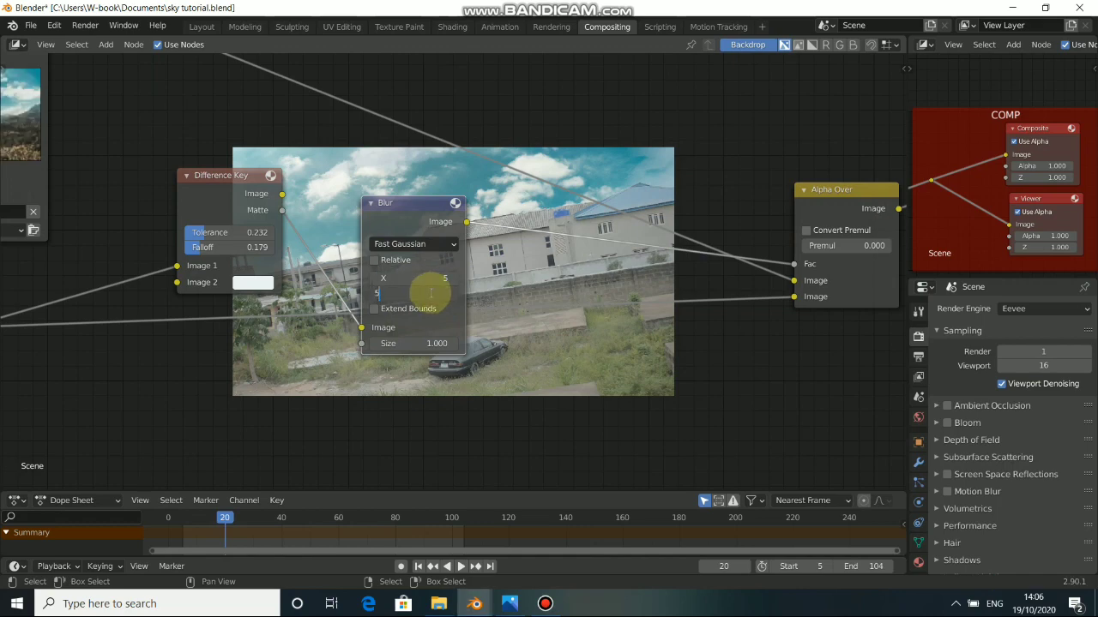
pyautogui.write('5')
pyautogui.press('Return')
pyautogui.moveTo(417, 233); pyautogui.dragTo(353, 201)
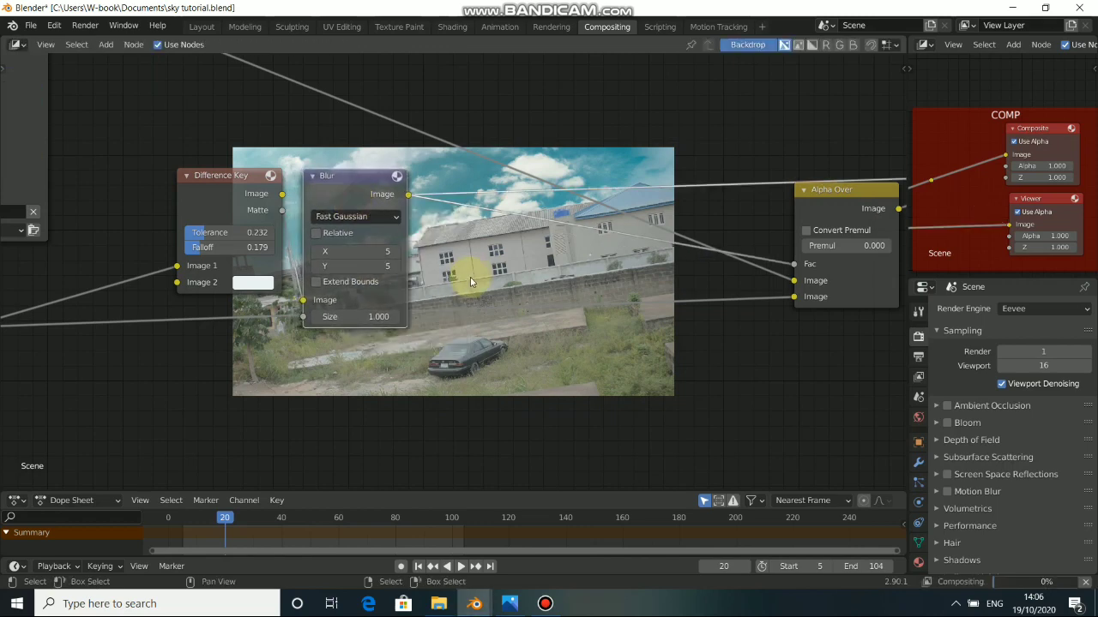
# Step: Compare the matte with and without blur by muting and unmuting the Blur node, and return the Viewer to the composite
pyautogui.moveTo(468, 278); pyautogui.dragTo(409, 314, button='middle')
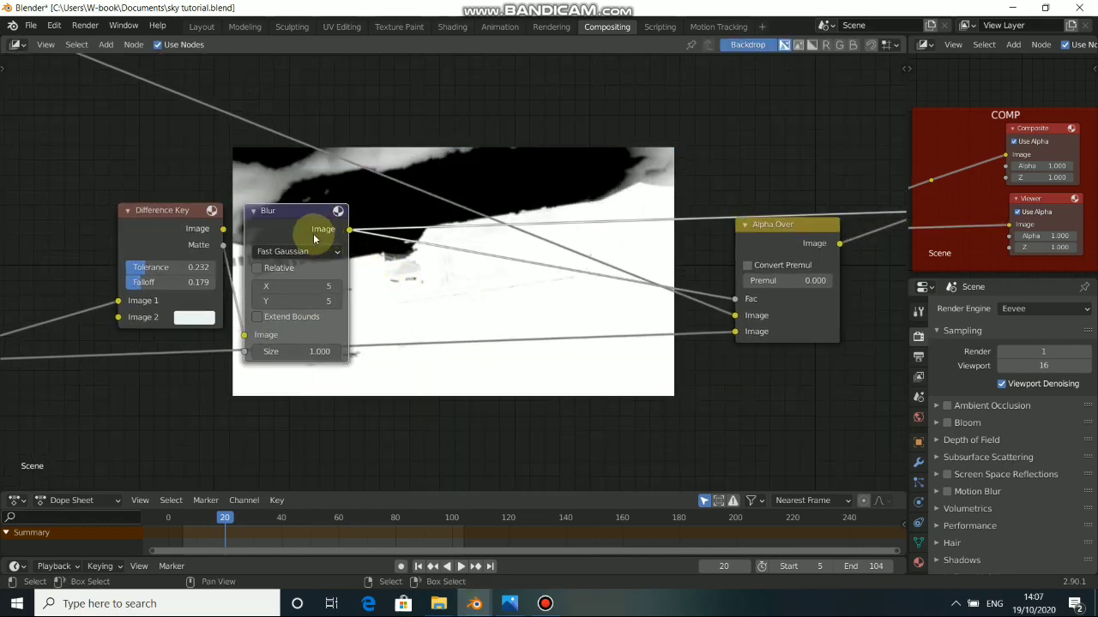
pyautogui.press('m')
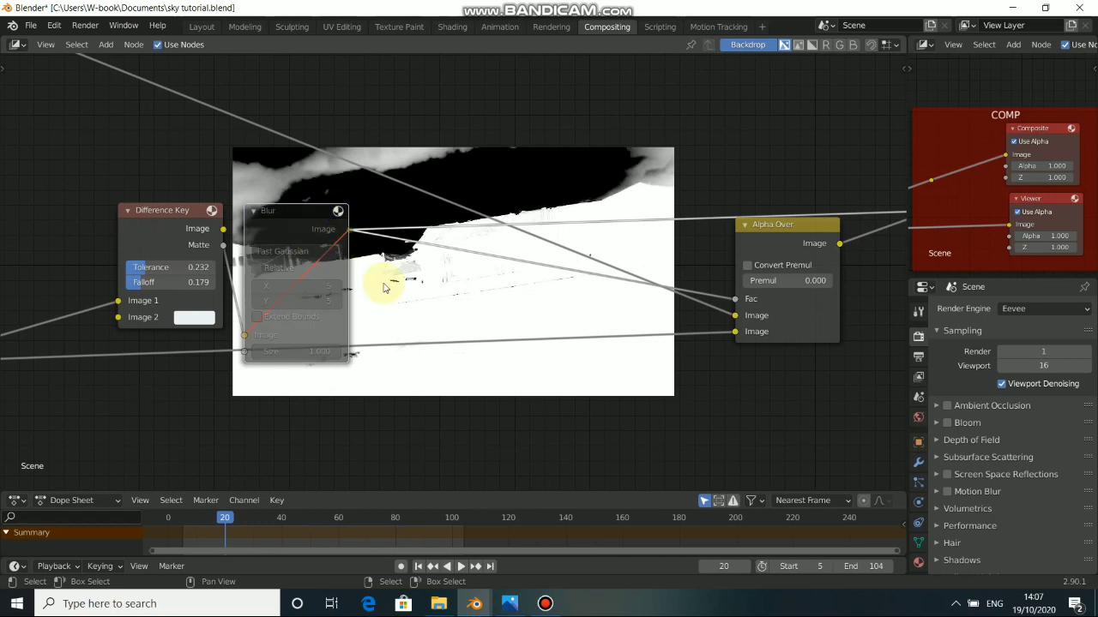
pyautogui.moveTo(448, 313); pyautogui.dragTo(350, 360, button='middle')
pyautogui.scroll(-1, 253, 322)
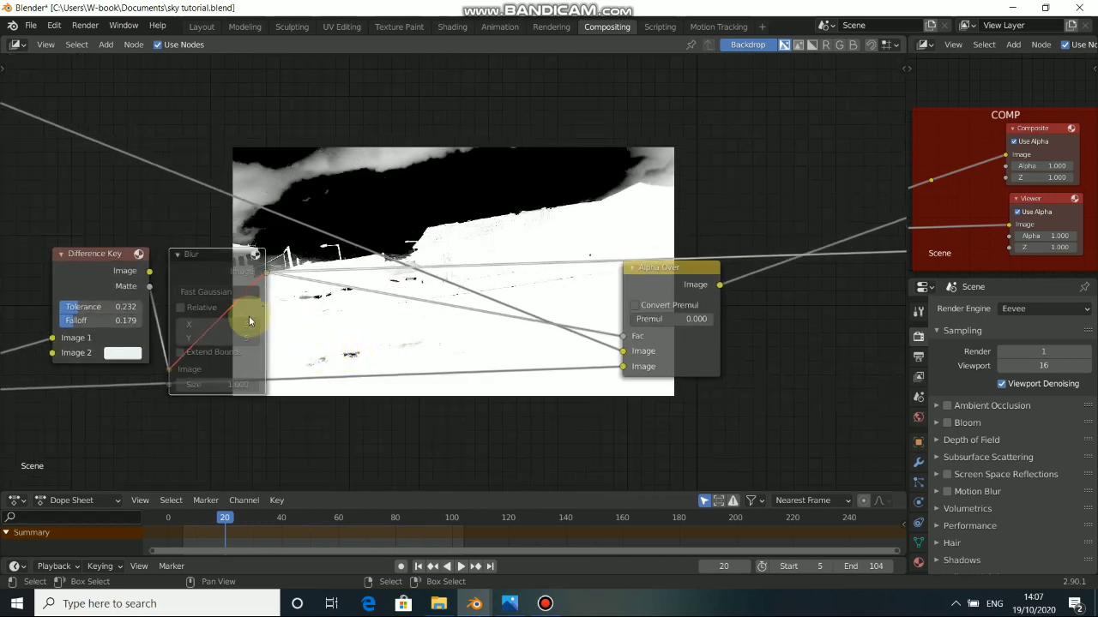
pyautogui.press('m')
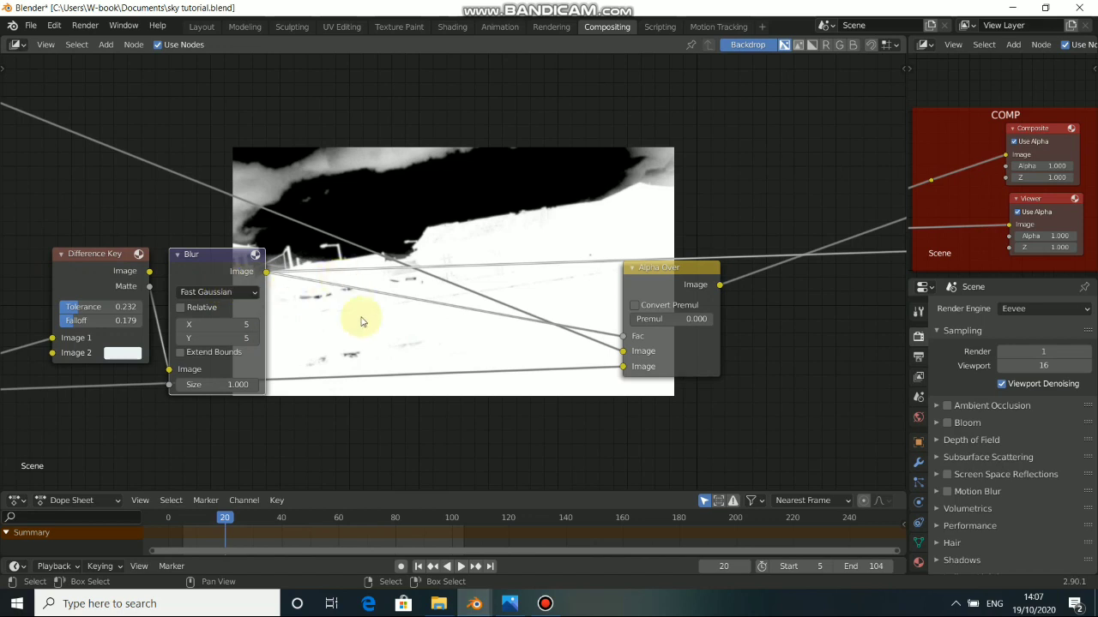
pyautogui.moveTo(366, 337); pyautogui.dragTo(362, 330, button='middle')
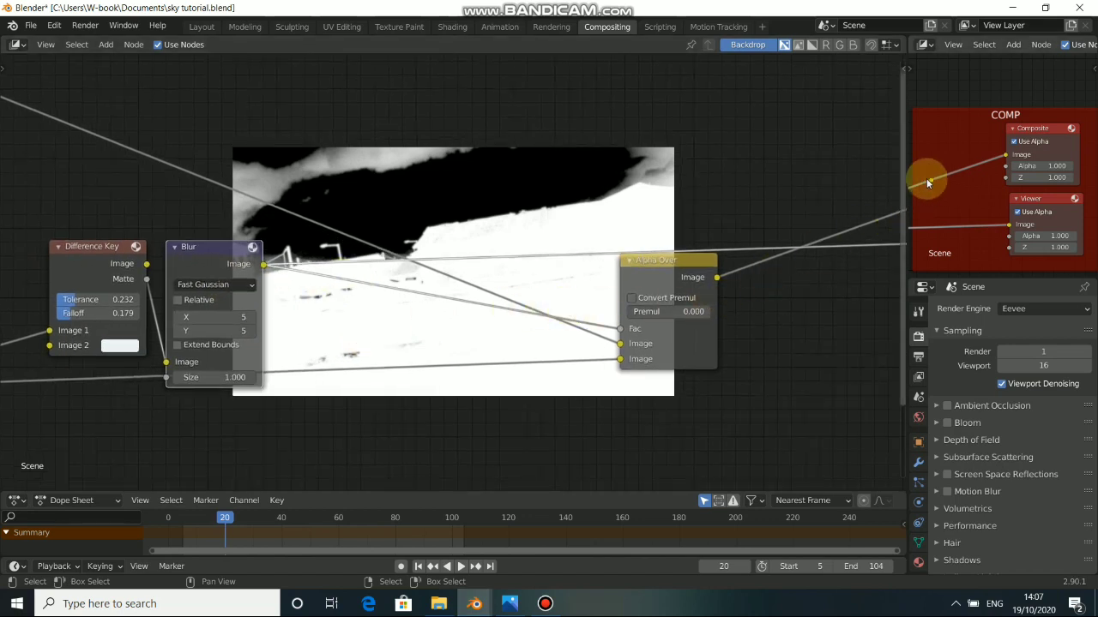
pyautogui.keyDown('ctrl'); pyautogui.moveTo(926, 178); pyautogui.dragTo(434, 302, button='right'); pyautogui.keyUp('ctrl')
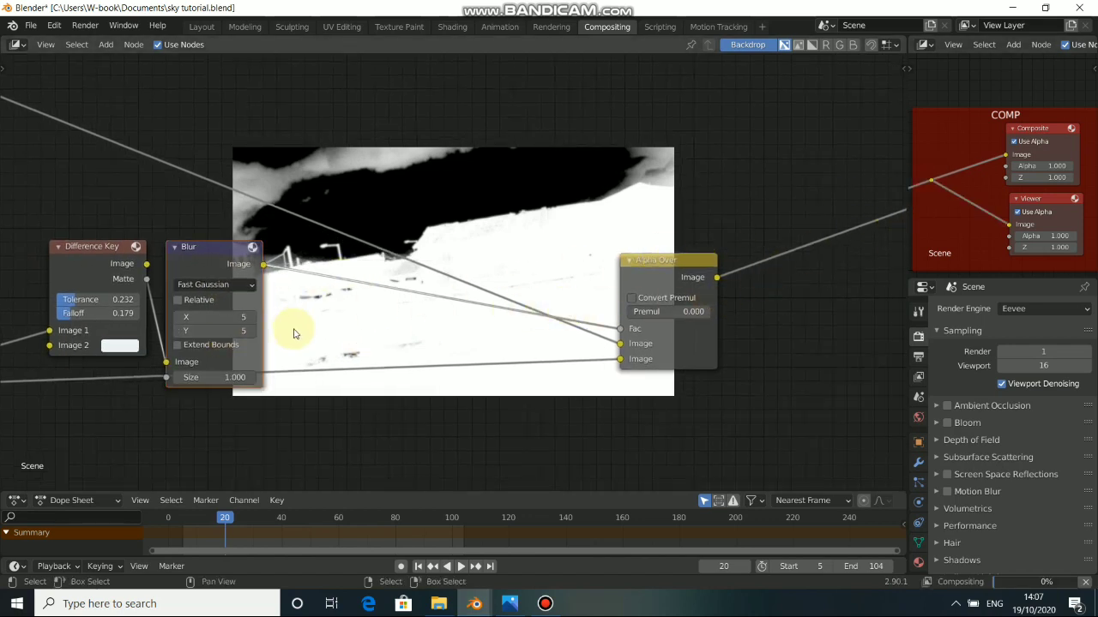
# Step: Move the Blur and Difference Key nodes down to the lower edge of the backdrop, clear of the building
pyautogui.moveTo(296, 329); pyautogui.dragTo(399, 333, button='middle')
pyautogui.moveTo(322, 244); pyautogui.dragTo(317, 222)
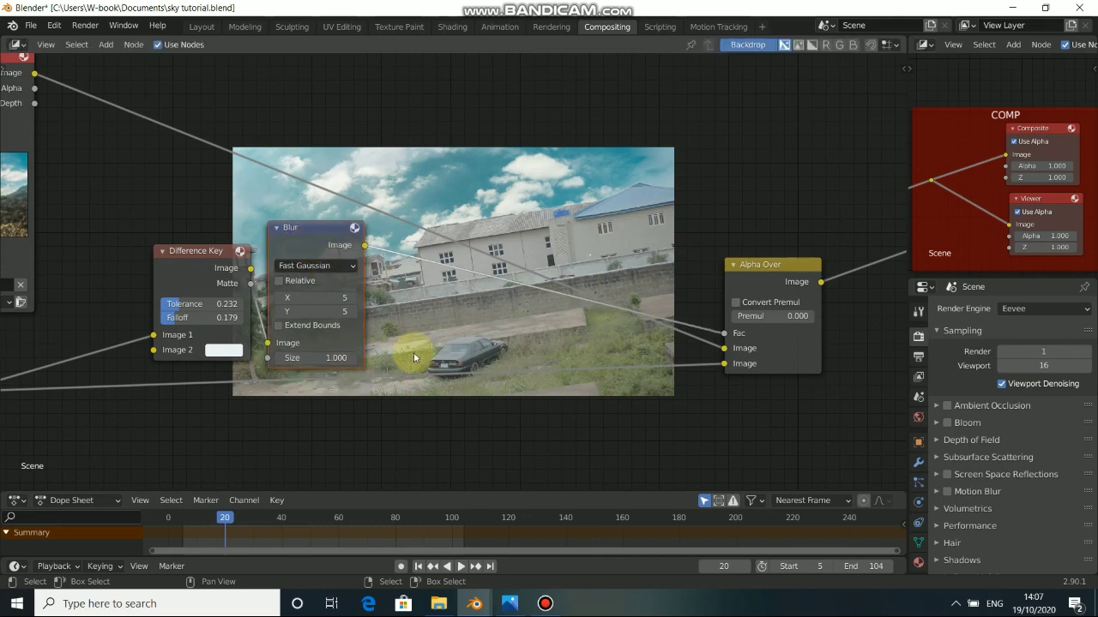
pyautogui.keyDown('ctrl'); pyautogui.moveTo(413, 352); pyautogui.dragTo(417, 326, button='middle'); pyautogui.keyUp('ctrl')
pyautogui.moveTo(349, 258); pyautogui.dragTo(353, 376)
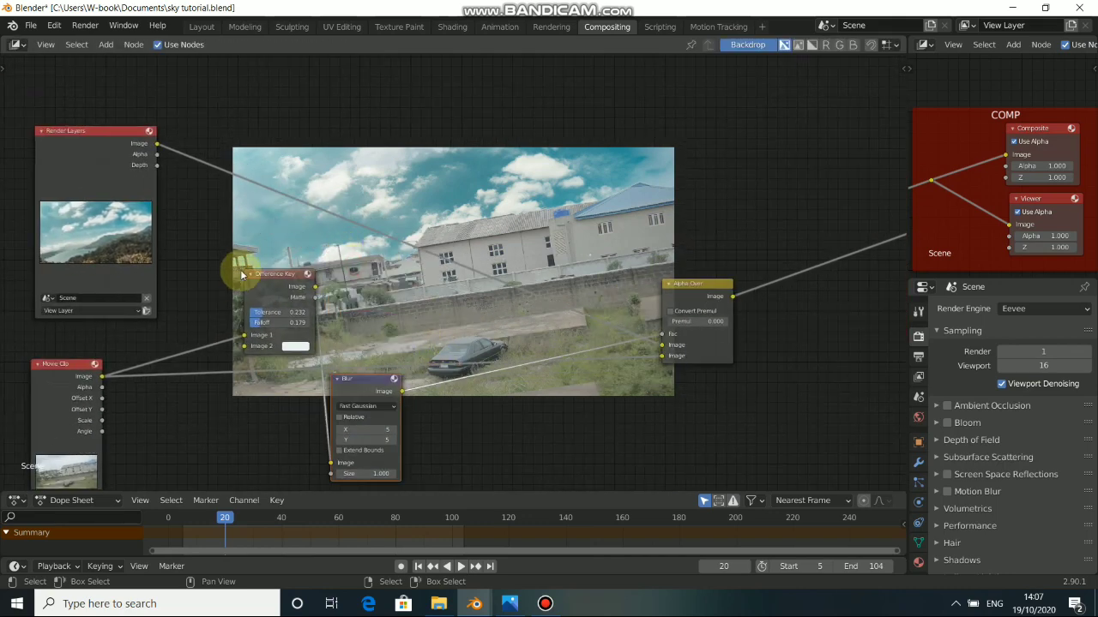
pyautogui.moveTo(247, 271); pyautogui.dragTo(266, 398)
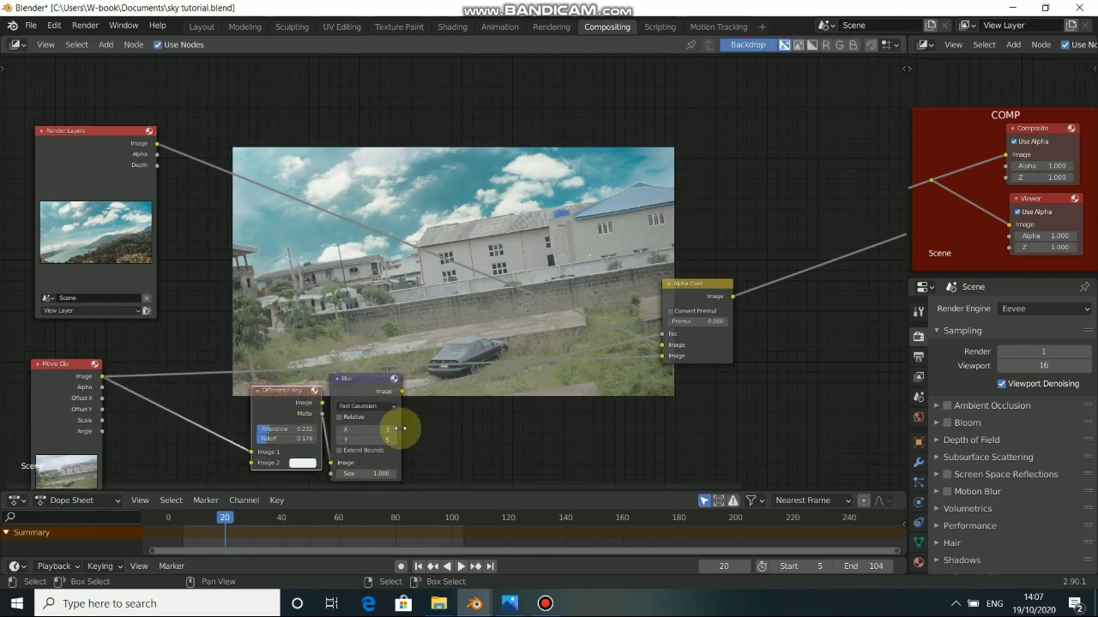
# Step: Tidy the node layout by repositioning the Movie Clip, Render Layers and Alpha Over nodes closer together
pyautogui.moveTo(59, 390); pyautogui.dragTo(98, 374)
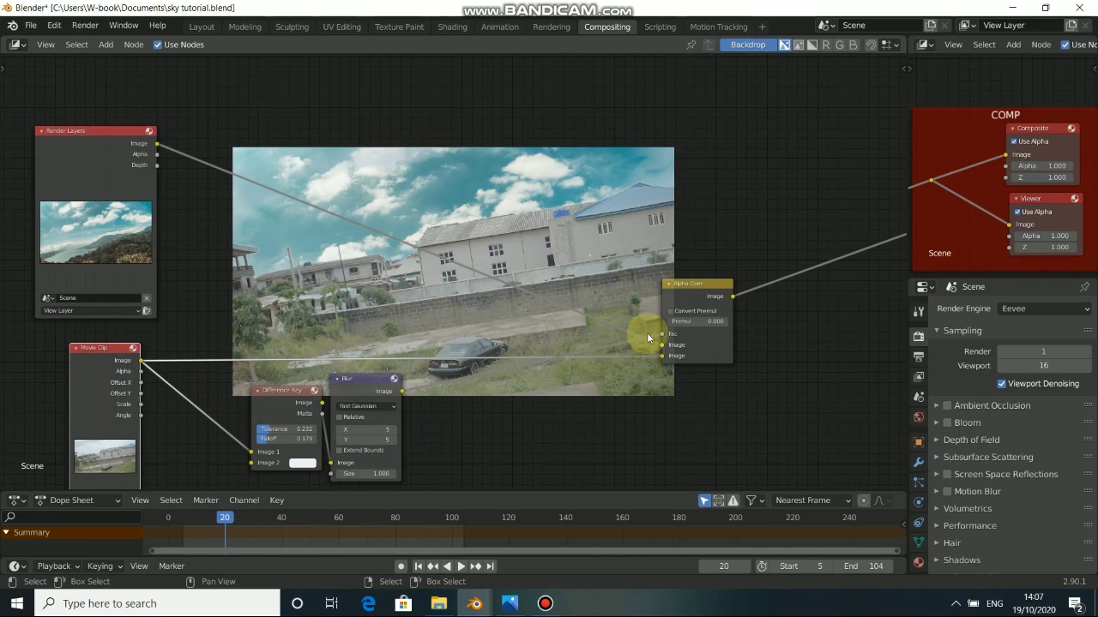
pyautogui.moveTo(678, 286); pyautogui.dragTo(669, 262)
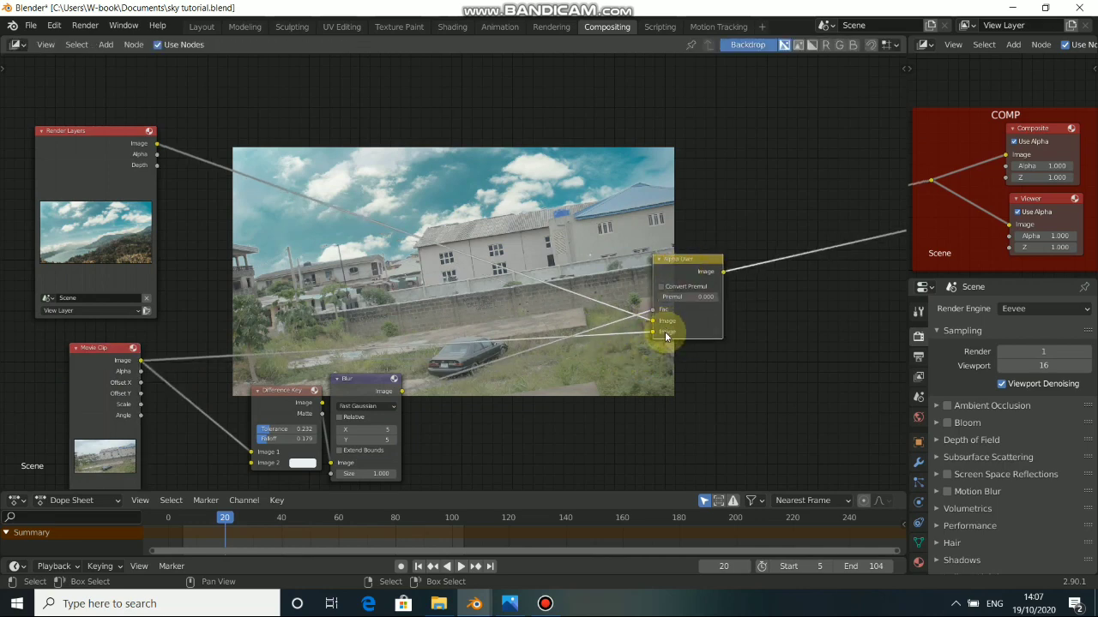
pyautogui.moveTo(117, 206); pyautogui.dragTo(178, 204)
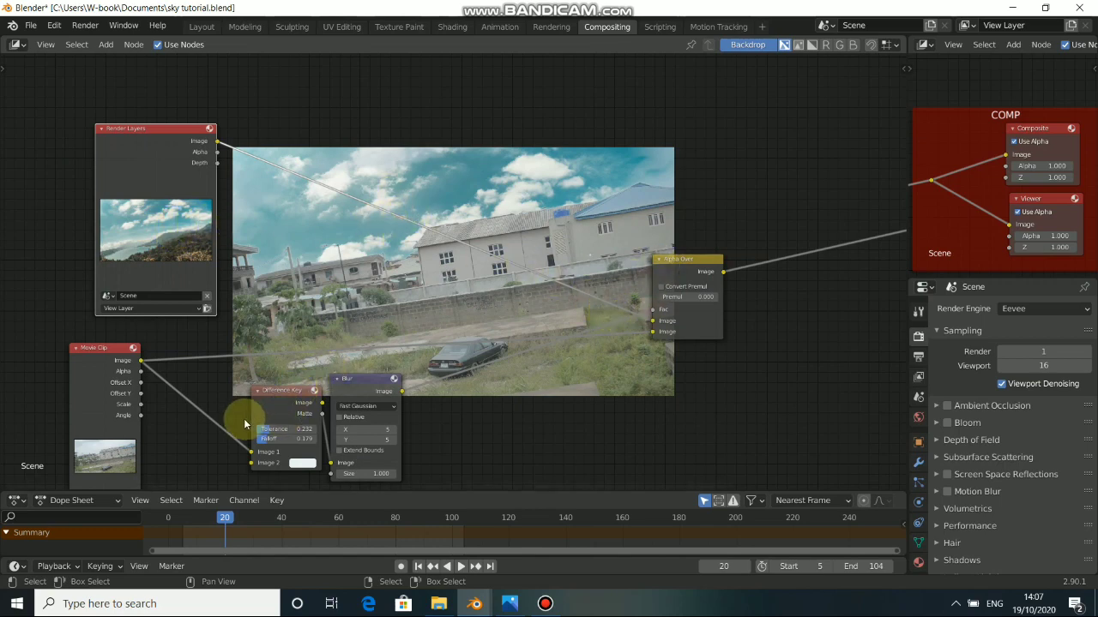
pyautogui.moveTo(662, 257); pyautogui.dragTo(614, 247)
pyautogui.scroll(-4, 502, 314)
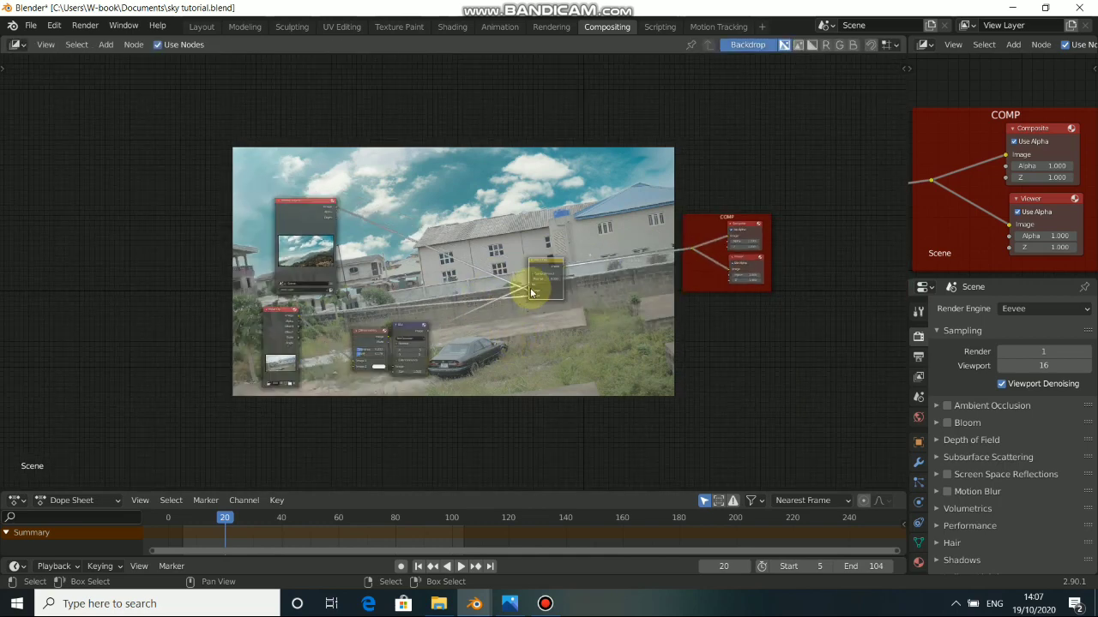
pyautogui.moveTo(543, 271); pyautogui.dragTo(492, 284)
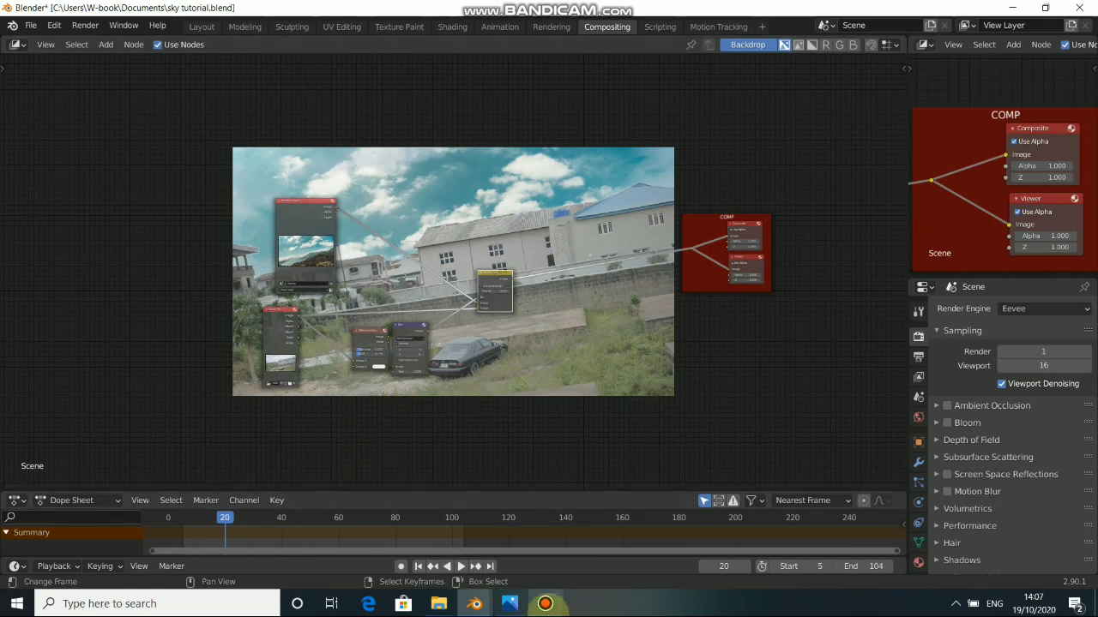
pyautogui.click(545, 604)
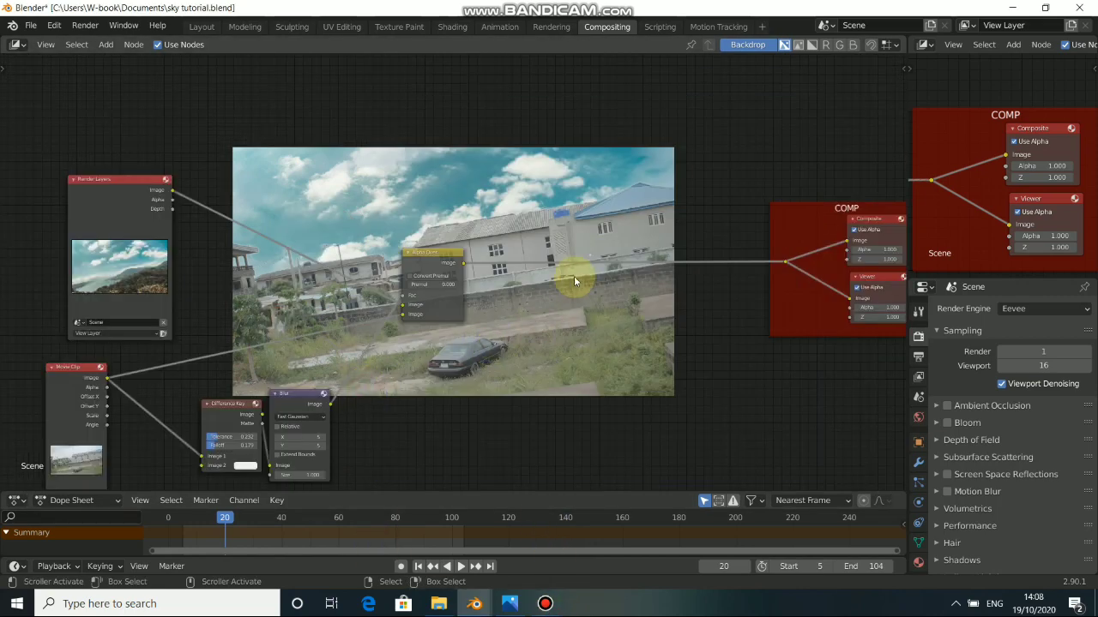
pyautogui.scroll(1, 554, 288)
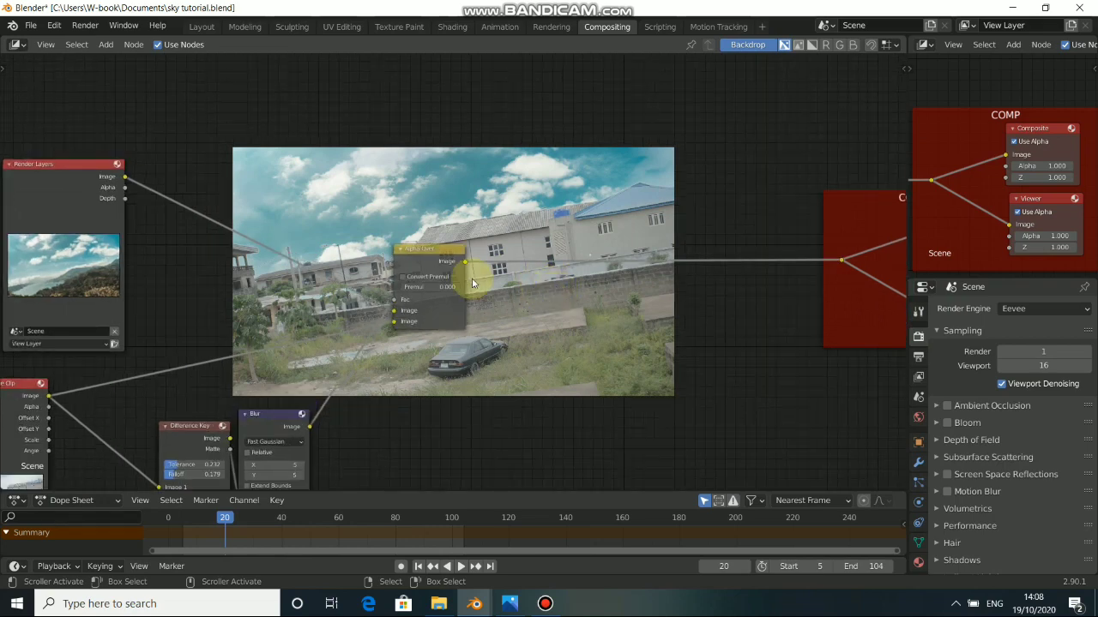
# Step: Shift the Alpha Over node toward Render Layers and insert a Bright/Contrast node between it and the COMP frame
pyautogui.moveTo(441, 252); pyautogui.dragTo(392, 273)
pyautogui.moveTo(489, 269); pyautogui.dragTo(452, 299, button='middle')
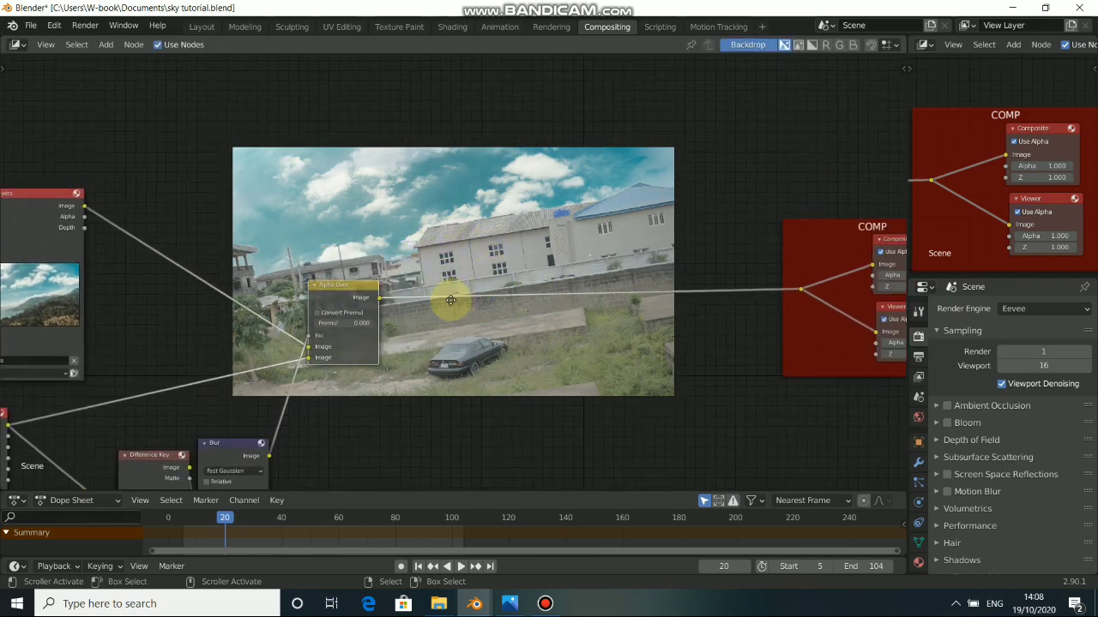
pyautogui.moveTo(352, 293); pyautogui.dragTo(355, 286)
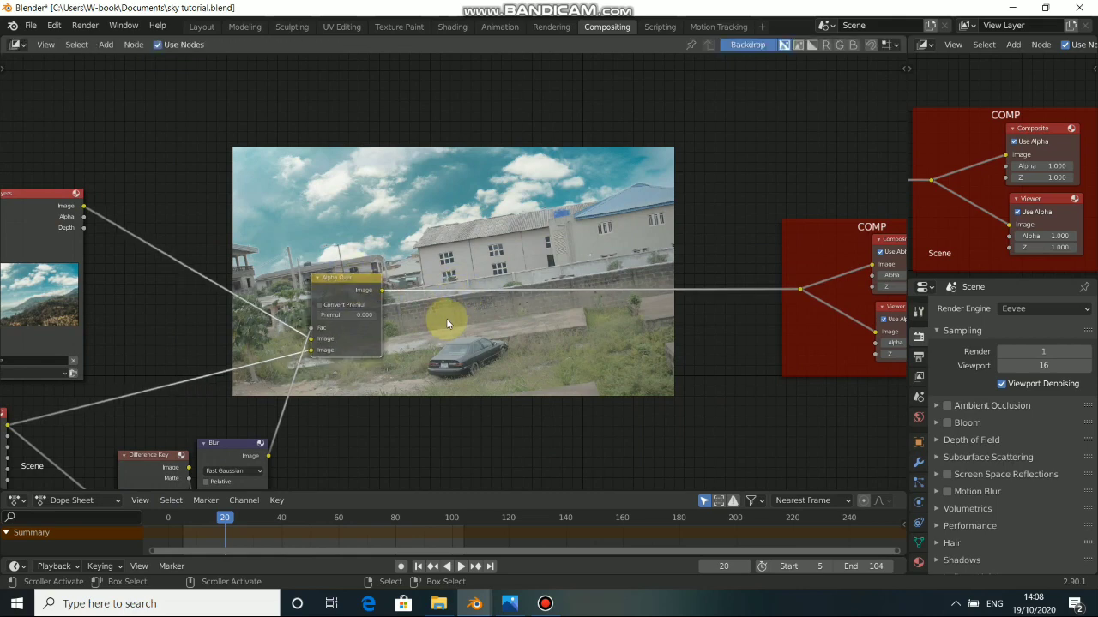
pyautogui.hotkey('shift', 'a')
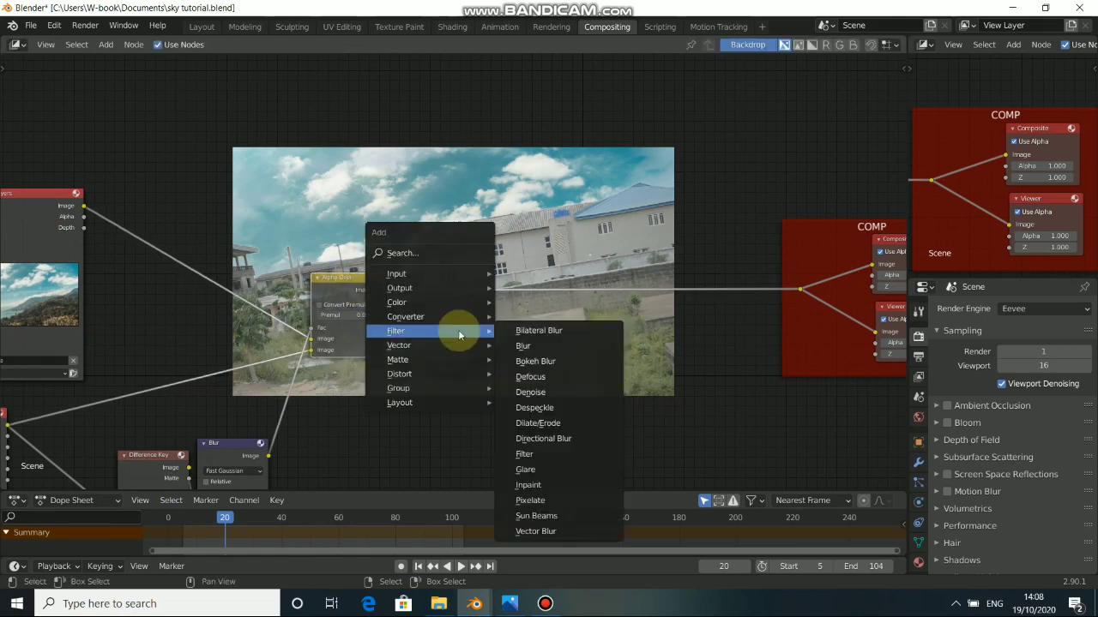
pyautogui.moveTo(434, 301)
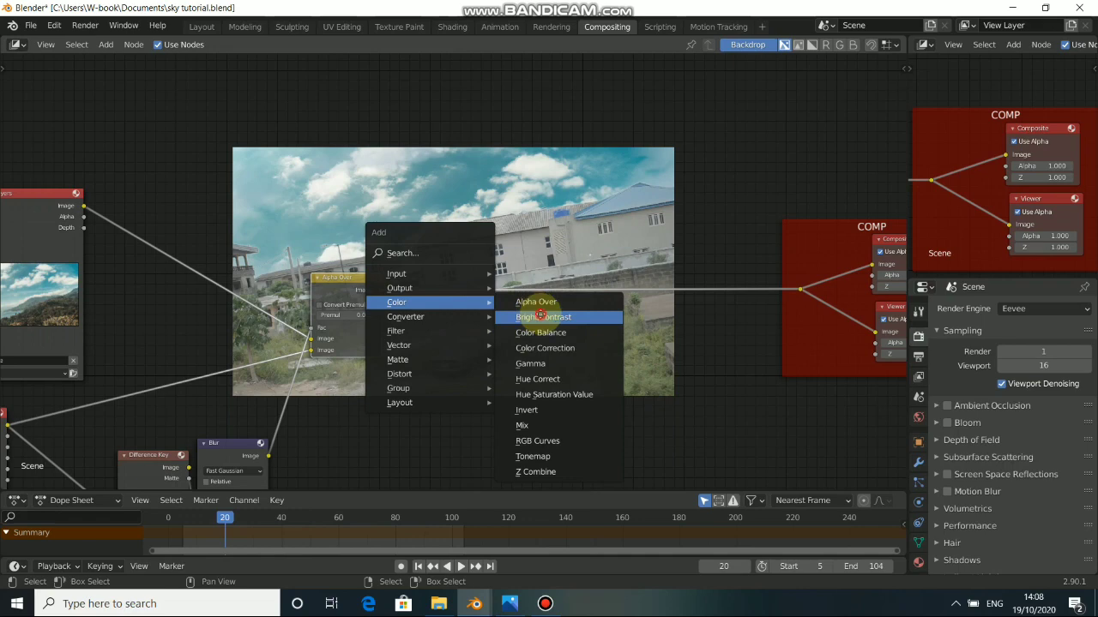
pyautogui.click(542, 317)
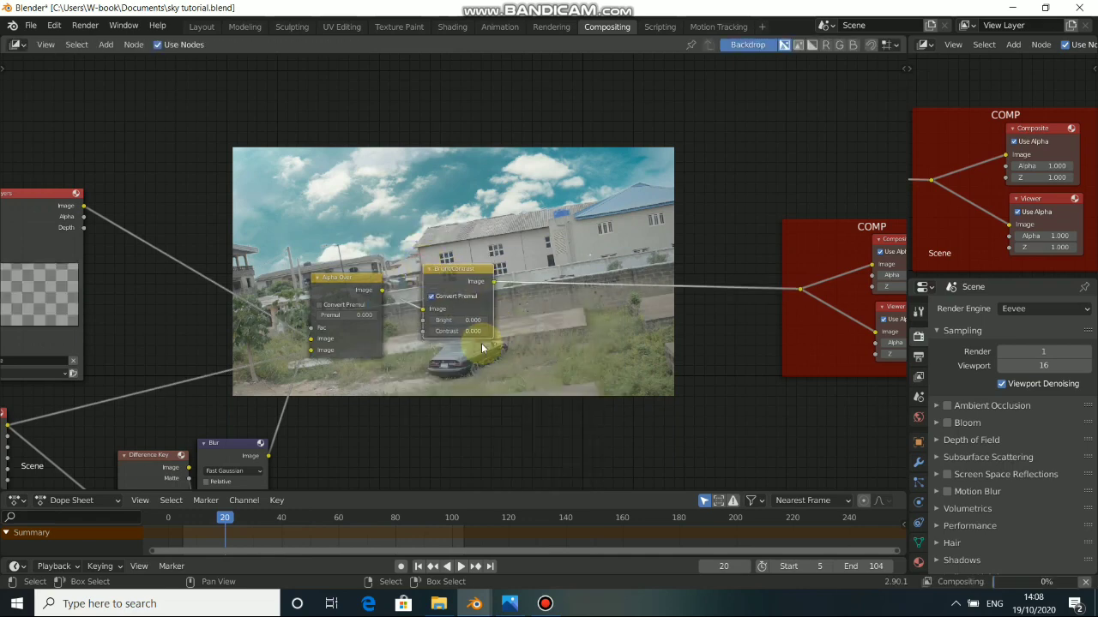
# Step: Set the Bright/Contrast node's Contrast to 4.9 and Bright to -0.5, and place it close beside Alpha Over
pyautogui.moveTo(476, 332); pyautogui.dragTo(512, 336)
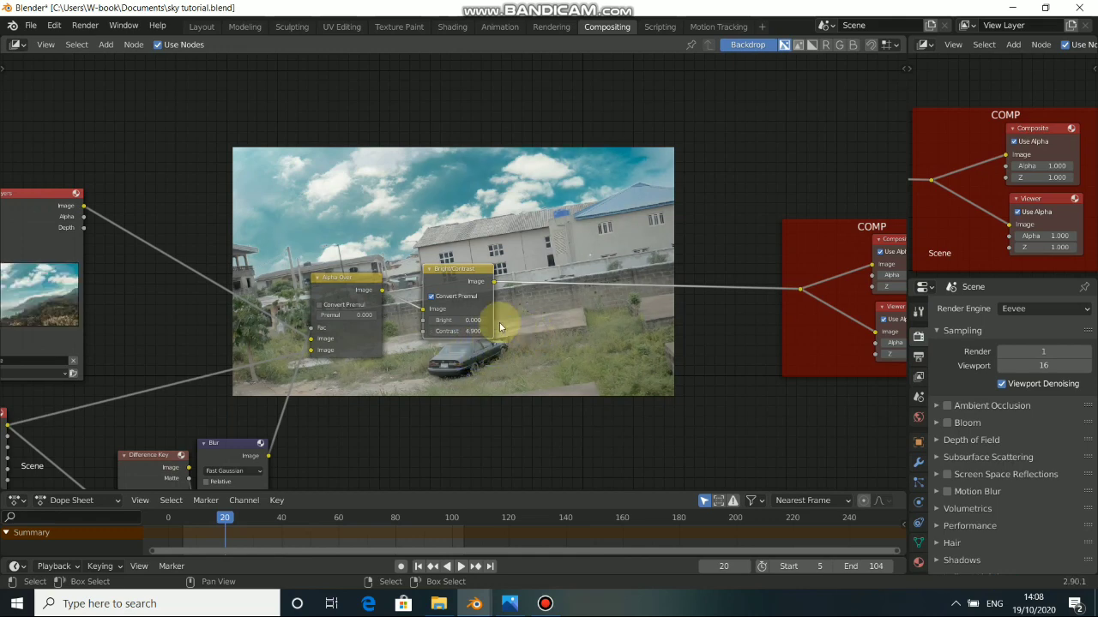
pyautogui.moveTo(444, 278); pyautogui.dragTo(431, 299)
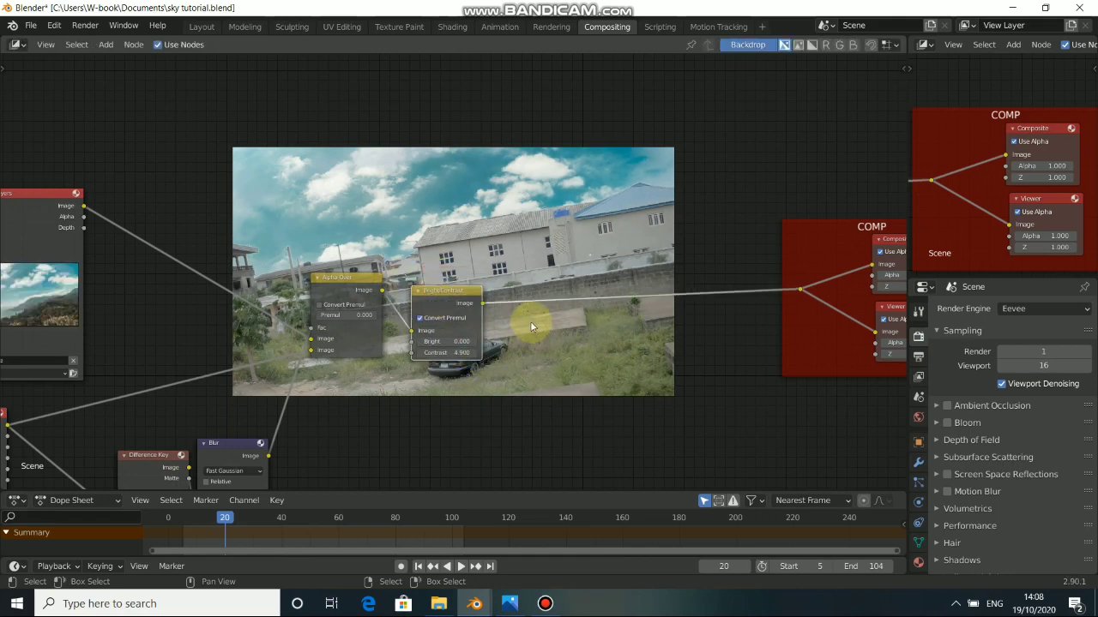
pyautogui.scroll(1, 531, 327)
pyautogui.click(417, 349)
pyautogui.click(417, 348)
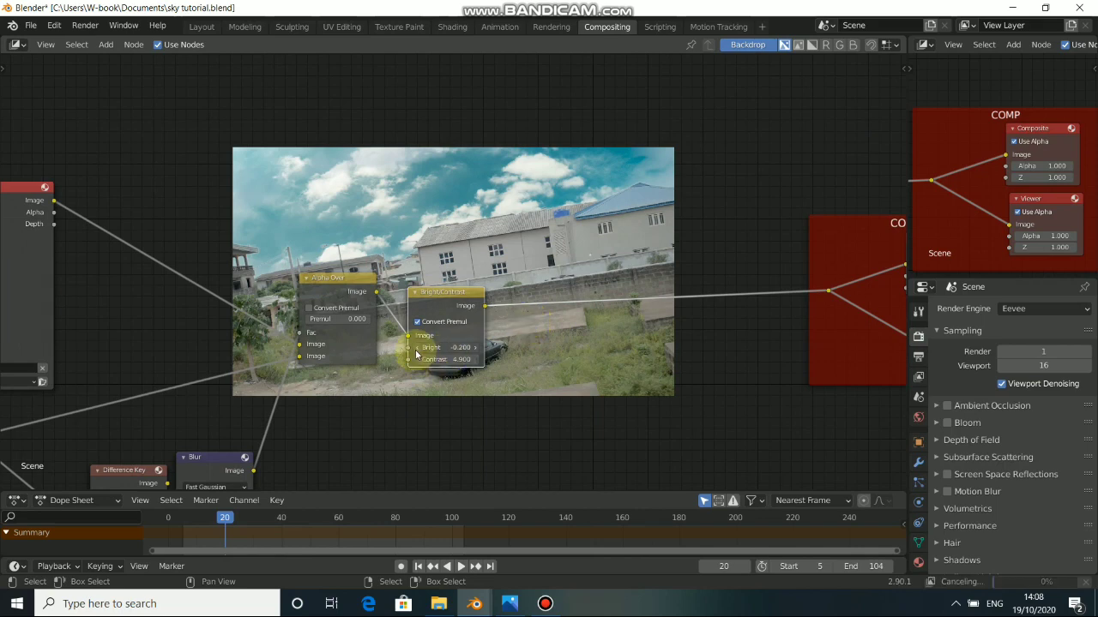
pyautogui.click(418, 348)
pyautogui.click(418, 348)
pyautogui.click(418, 348)
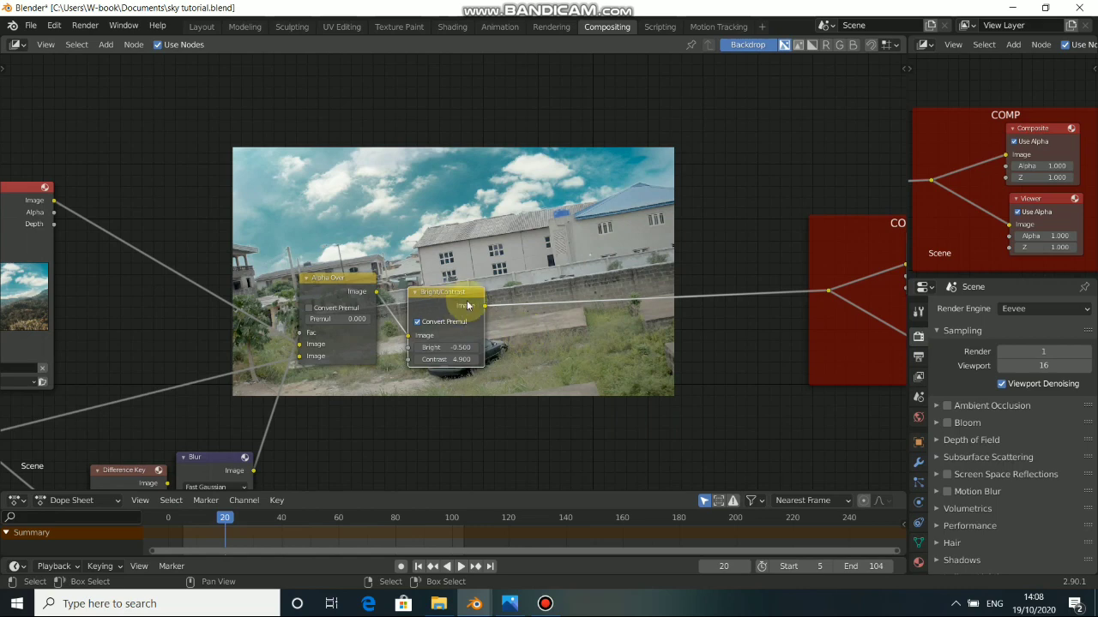
pyautogui.moveTo(468, 298); pyautogui.dragTo(460, 298)
# Step: Insert a Gamma node on the link between Bright/Contrast and the COMP frame
pyautogui.moveTo(516, 346); pyautogui.dragTo(452, 329, button='middle')
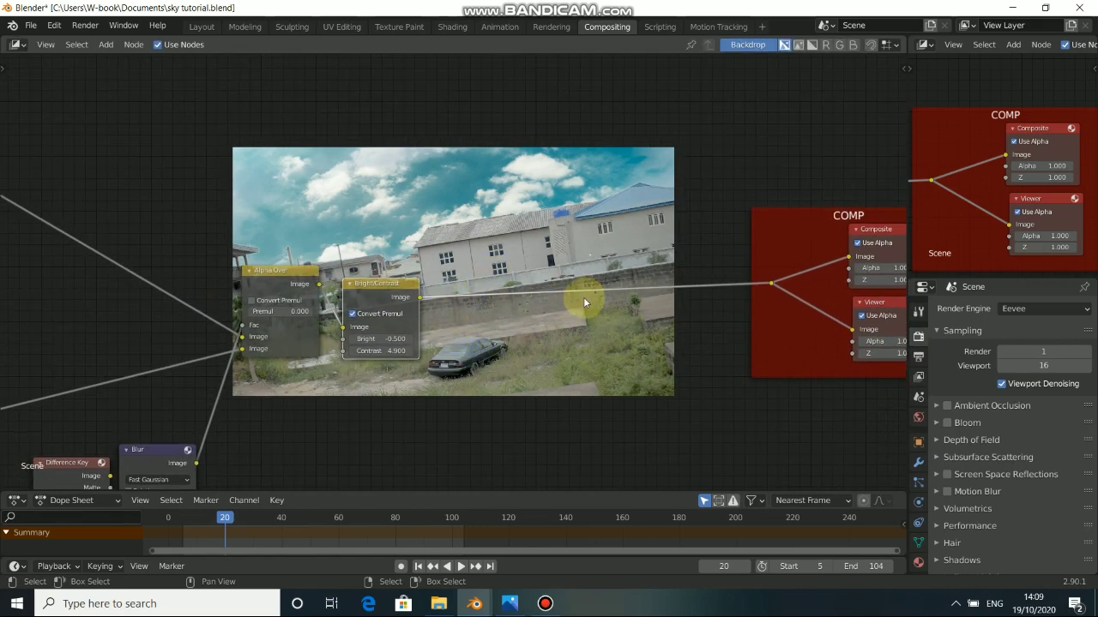
pyautogui.hotkey('shift', 'a')
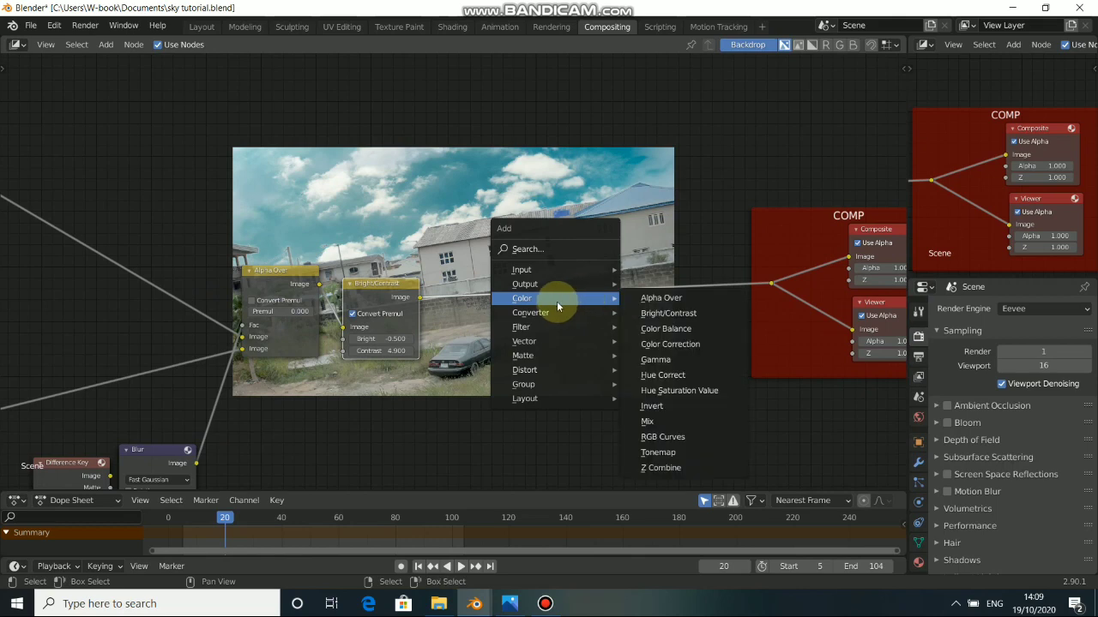
pyautogui.click(656, 360)
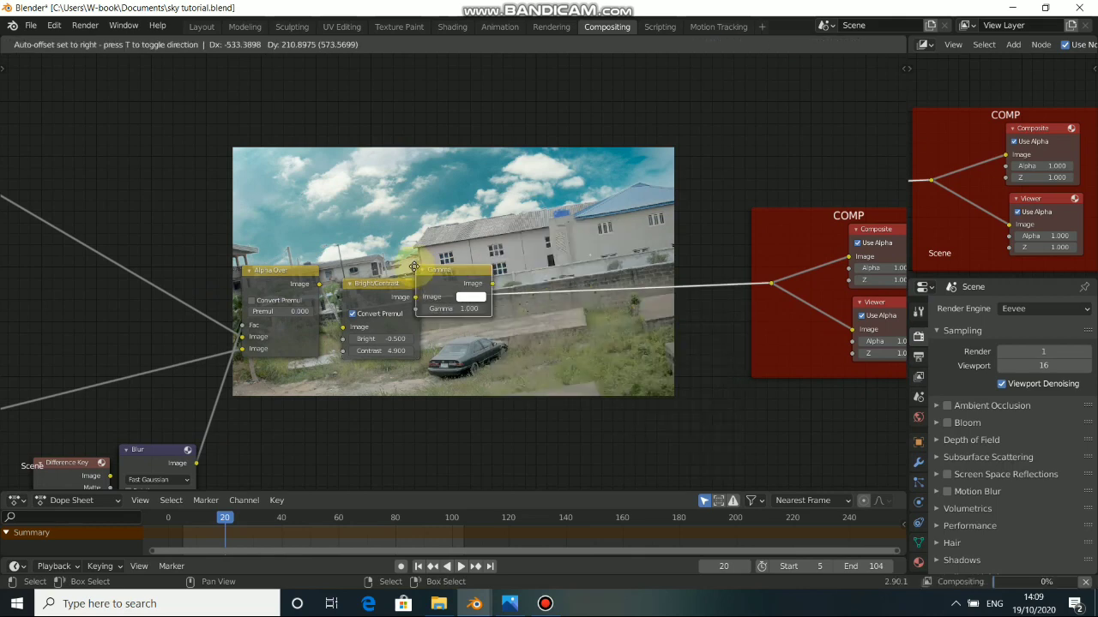
pyautogui.click(446, 267)
# Step: Set the Gamma node's value to 1.2, enlarge the backdrop and move the node closer to Bright/Contrast
pyautogui.click(532, 325)
pyautogui.click(531, 325)
pyautogui.click(532, 325)
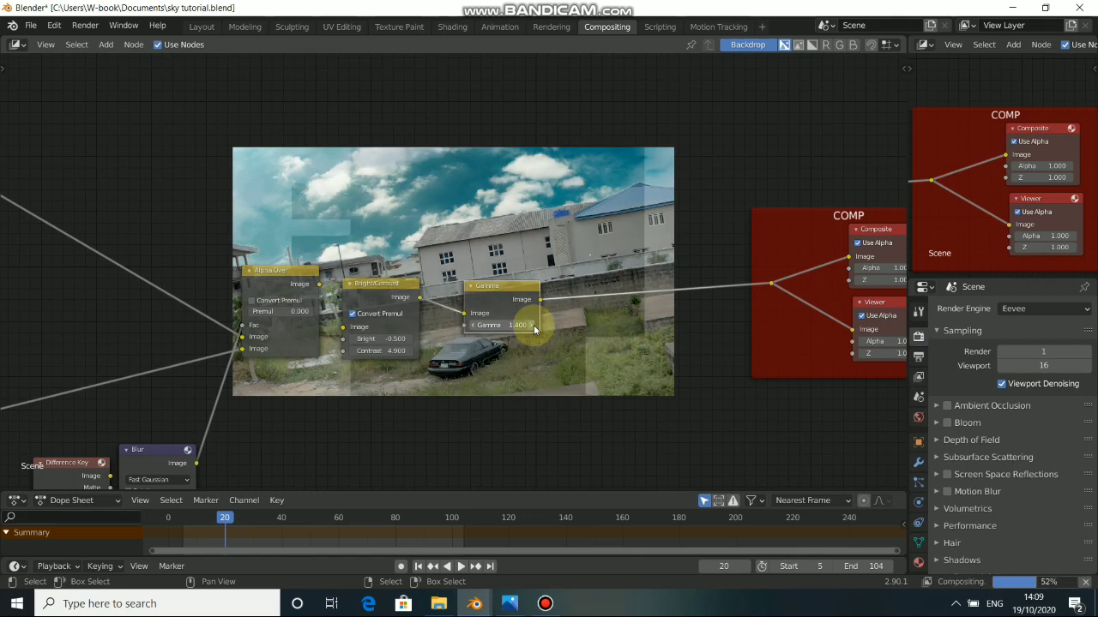
pyautogui.click(474, 326)
pyautogui.click(473, 326)
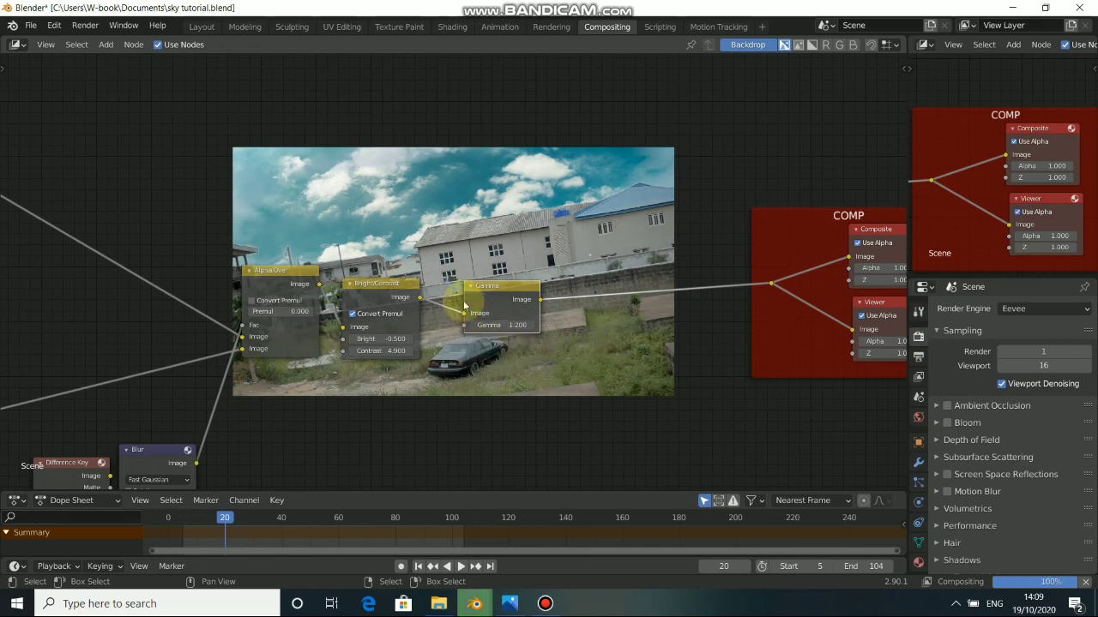
pyautogui.hotkey('alt', 'v')
pyautogui.moveTo(506, 288); pyautogui.dragTo(488, 288)
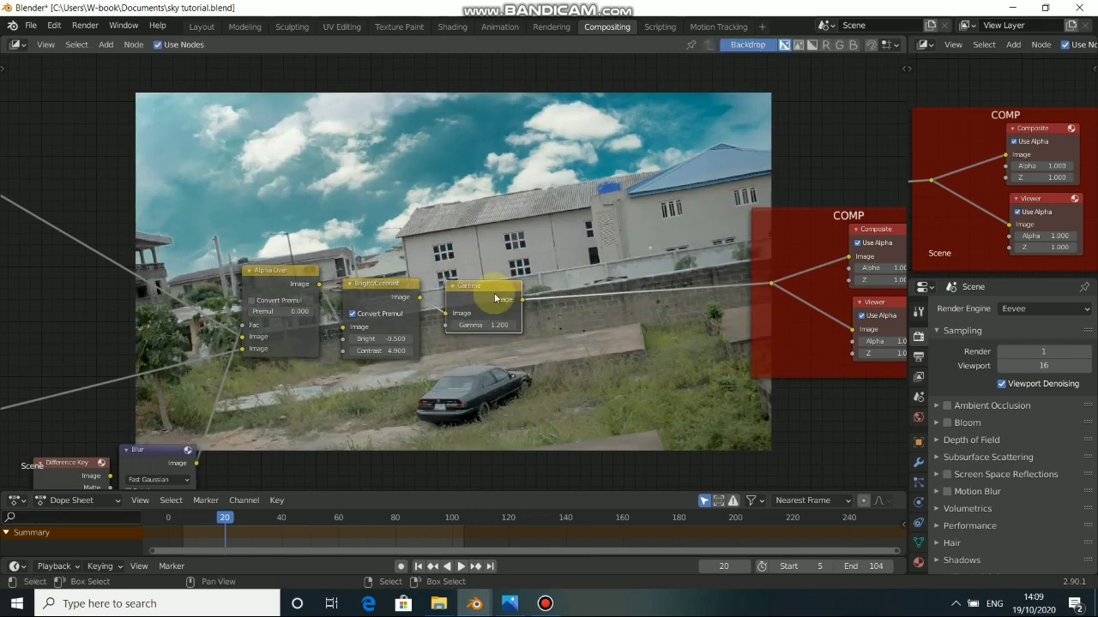
# Step: Insert a Color Balance node on the link between Gamma and the COMP frame
pyautogui.moveTo(575, 318); pyautogui.dragTo(520, 317, button='middle')
pyautogui.hotkey('shift', 'a')
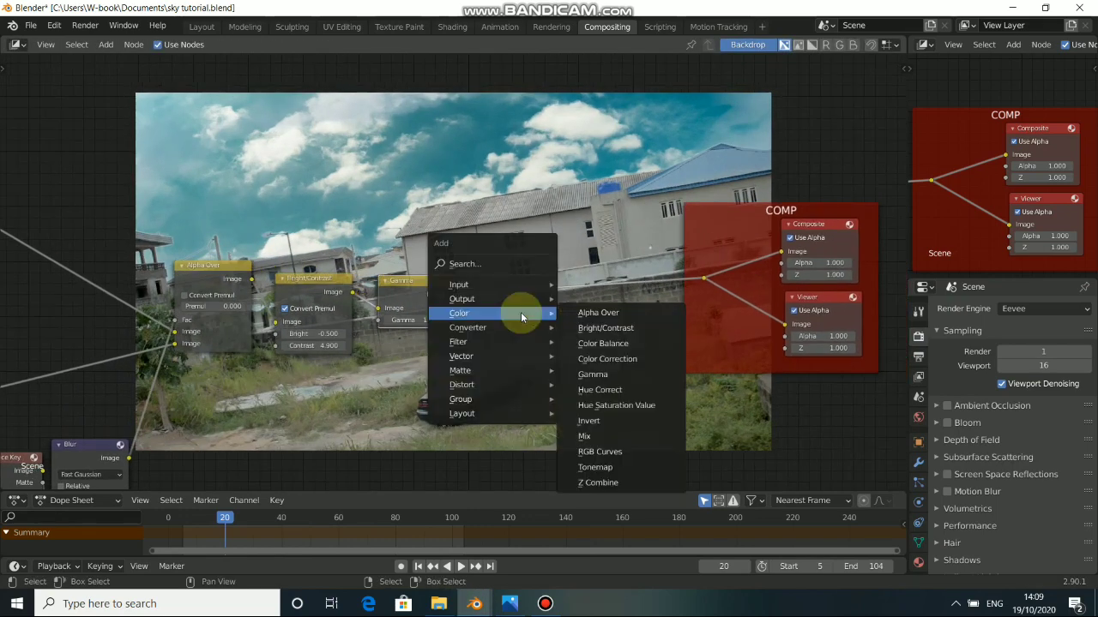
pyautogui.click(605, 343)
pyautogui.click(497, 272)
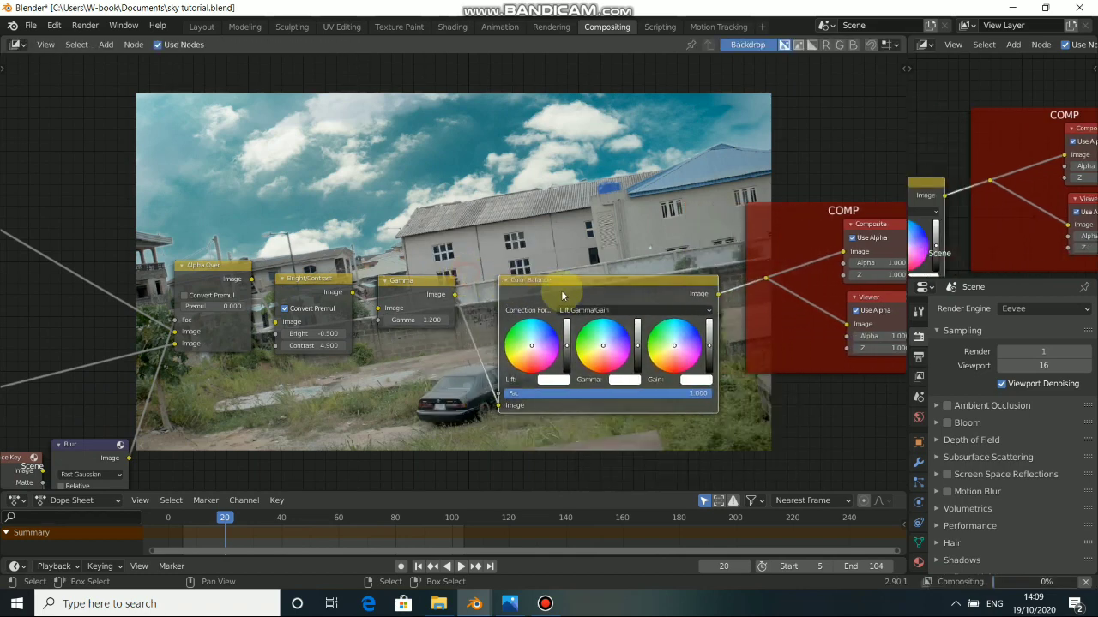
# Step: Tint the Color Balance node's Lift slightly toward cyan, keeping the Lift/Gamma/Gain formula
pyautogui.scroll(1, 533, 288)
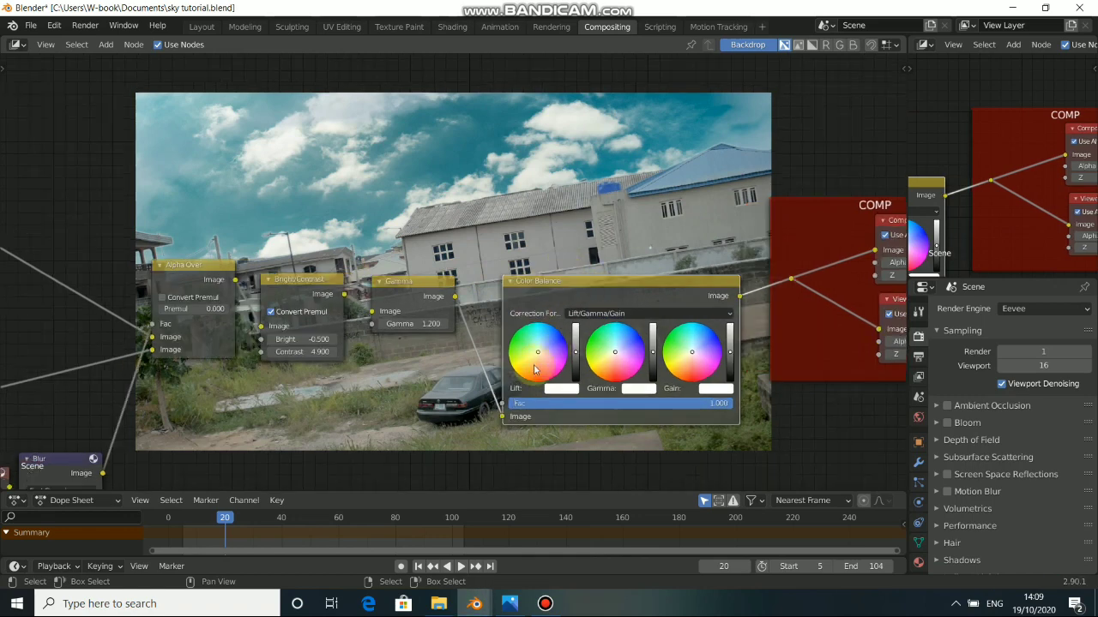
pyautogui.moveTo(566, 253); pyautogui.dragTo(561, 227, button='middle')
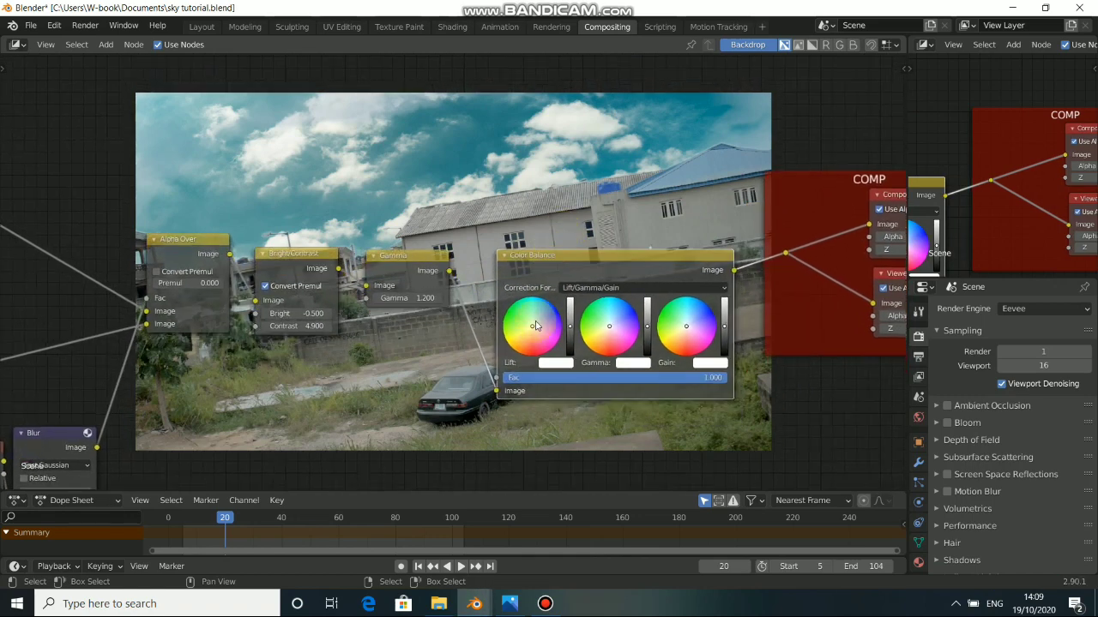
pyautogui.scroll(2, 566, 249)
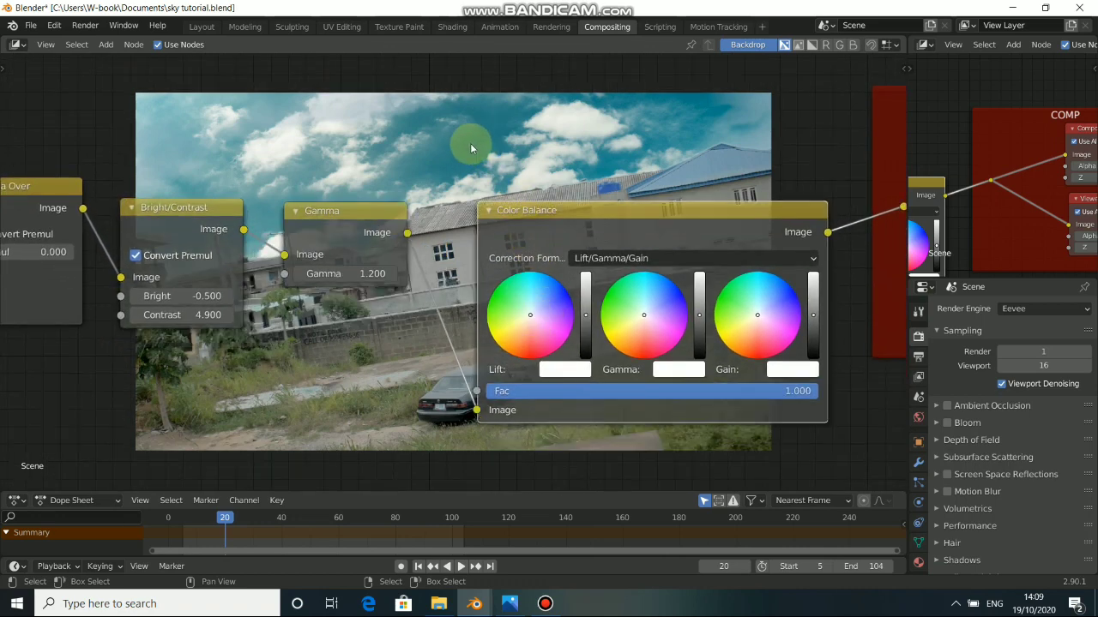
pyautogui.click(533, 319)
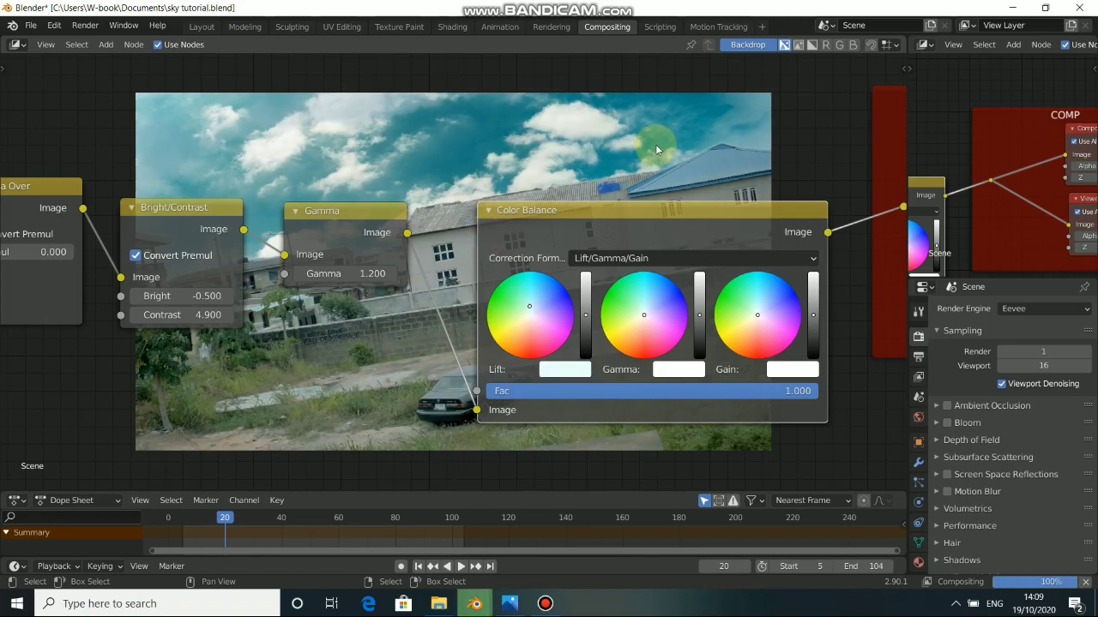
# Step: Compare the composite with and without color balance by muting and unmuting the Color Balance node, and review the whole node tree
pyautogui.scroll(-5, 558, 191)
pyautogui.moveTo(409, 429); pyautogui.dragTo(441, 215, button='middle')
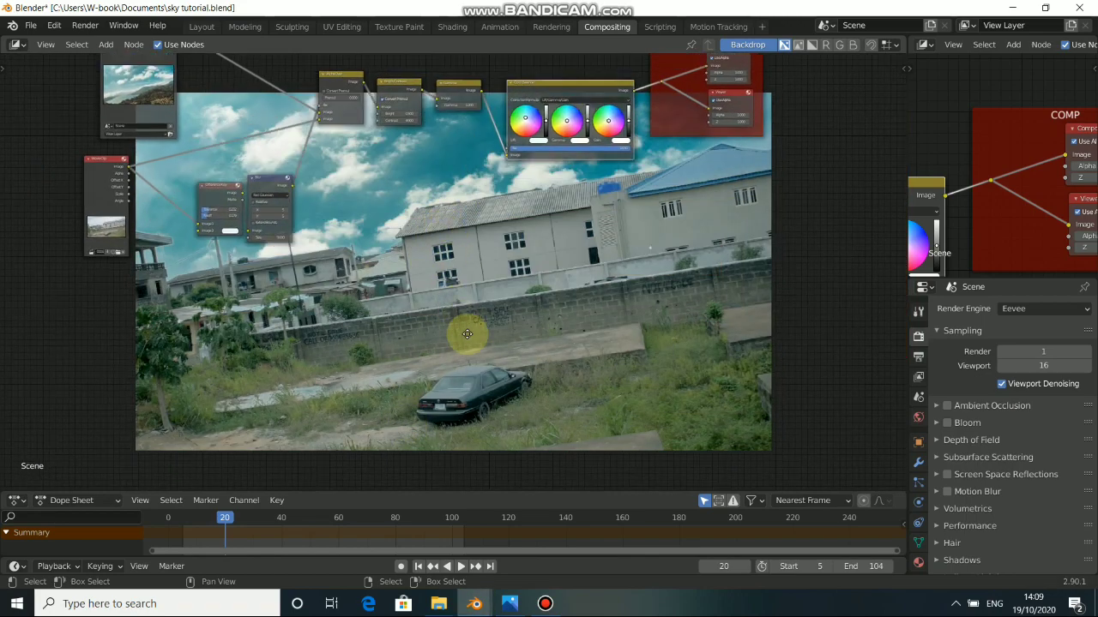
pyautogui.moveTo(465, 331); pyautogui.dragTo(490, 387, button='middle')
pyautogui.scroll(1, 582, 241)
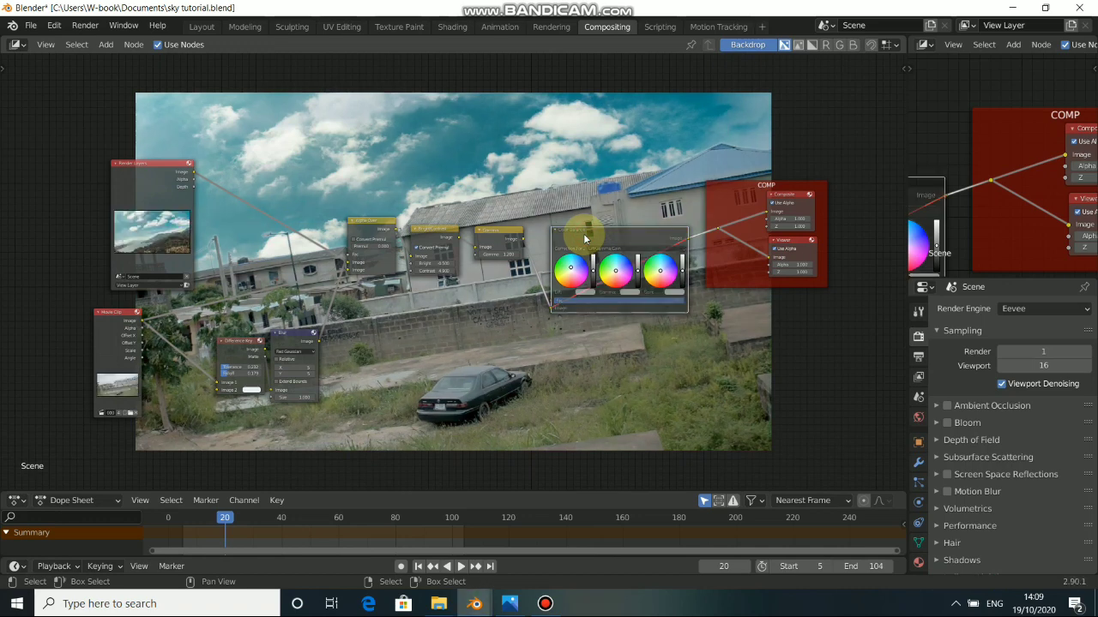
pyautogui.click(584, 238)
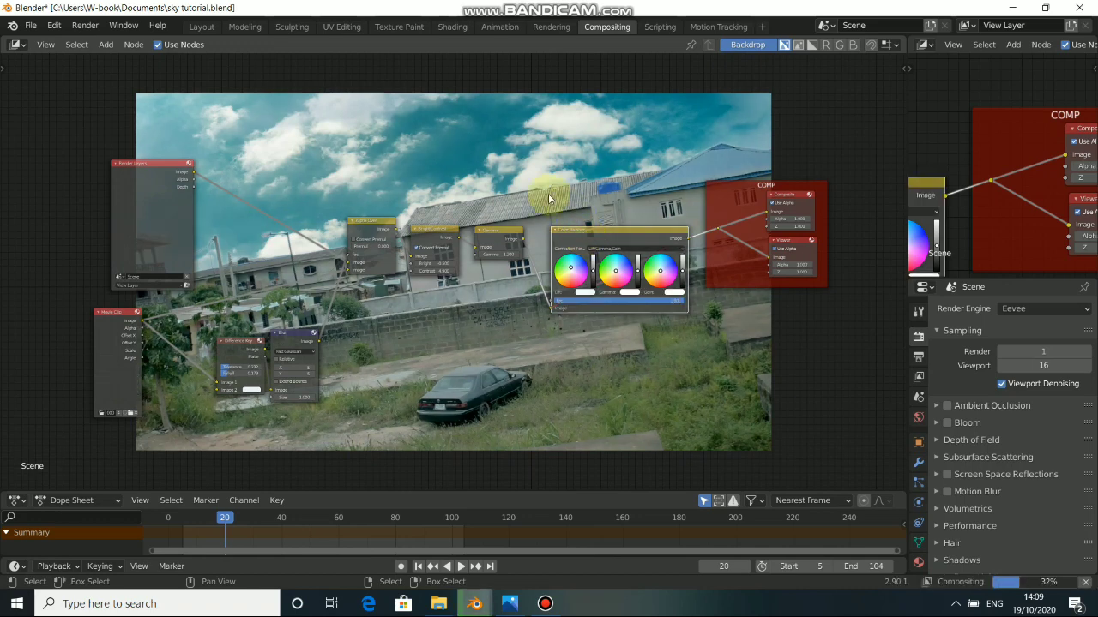
pyautogui.moveTo(529, 185); pyautogui.dragTo(499, 248, button='middle')
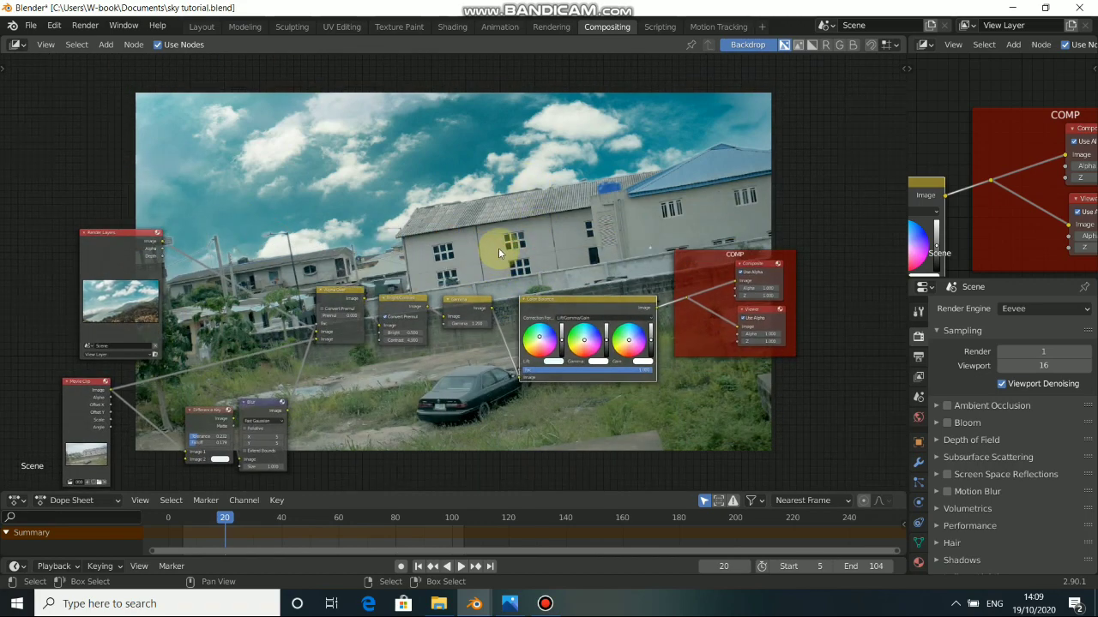
pyautogui.scroll(-1, 367, 311)
pyautogui.moveTo(367, 311); pyautogui.dragTo(380, 289, button='middle')
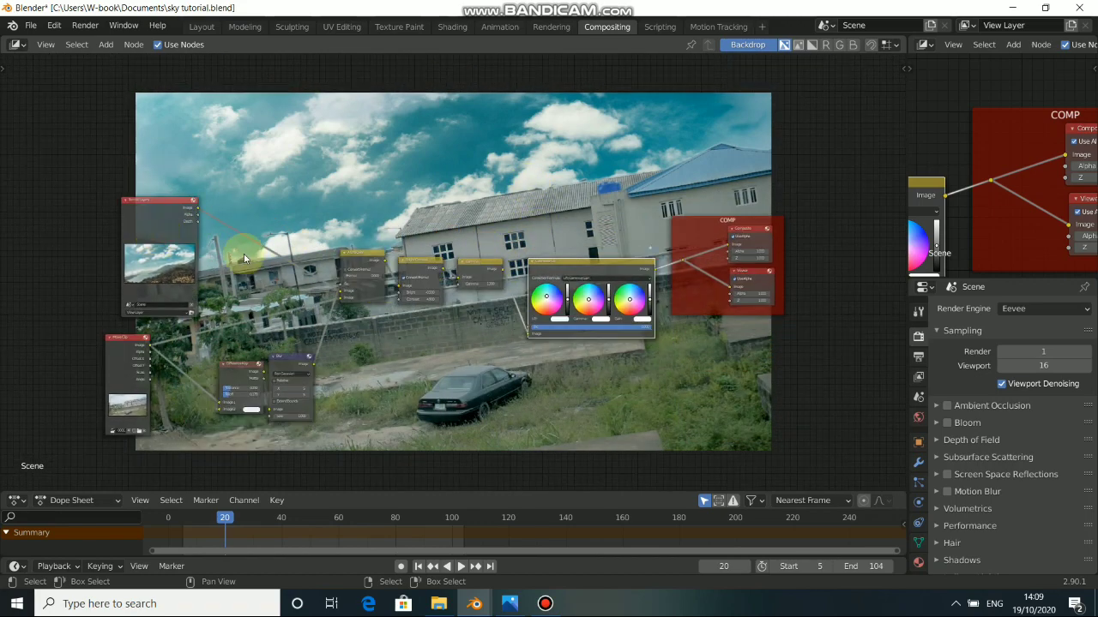